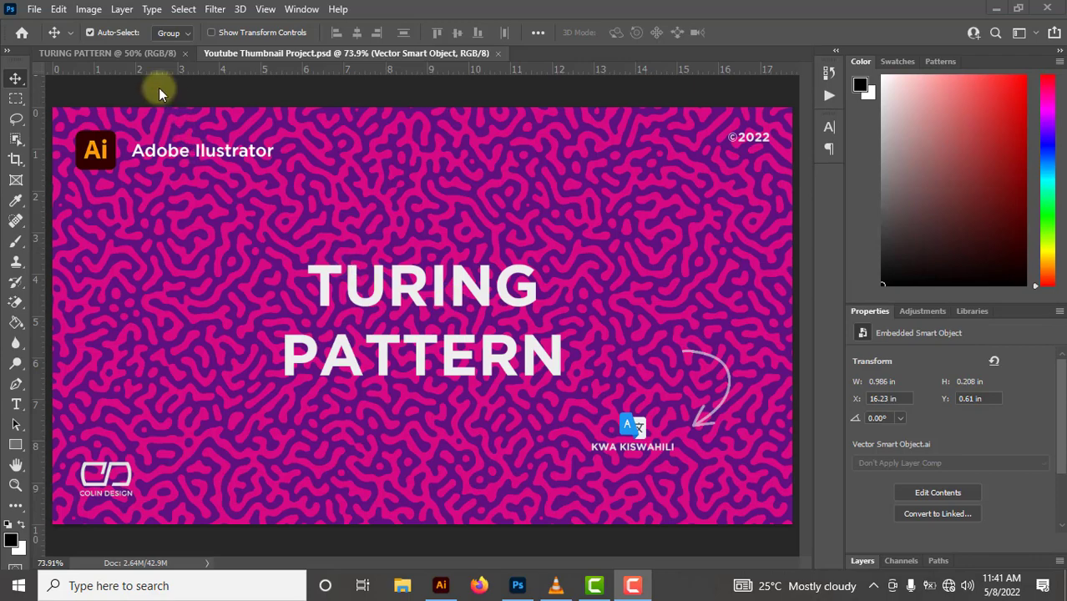
Step: Switch to the blank TURING PATTERN document and fill its Background layer with the Clouds render filter
left_click(133, 53)
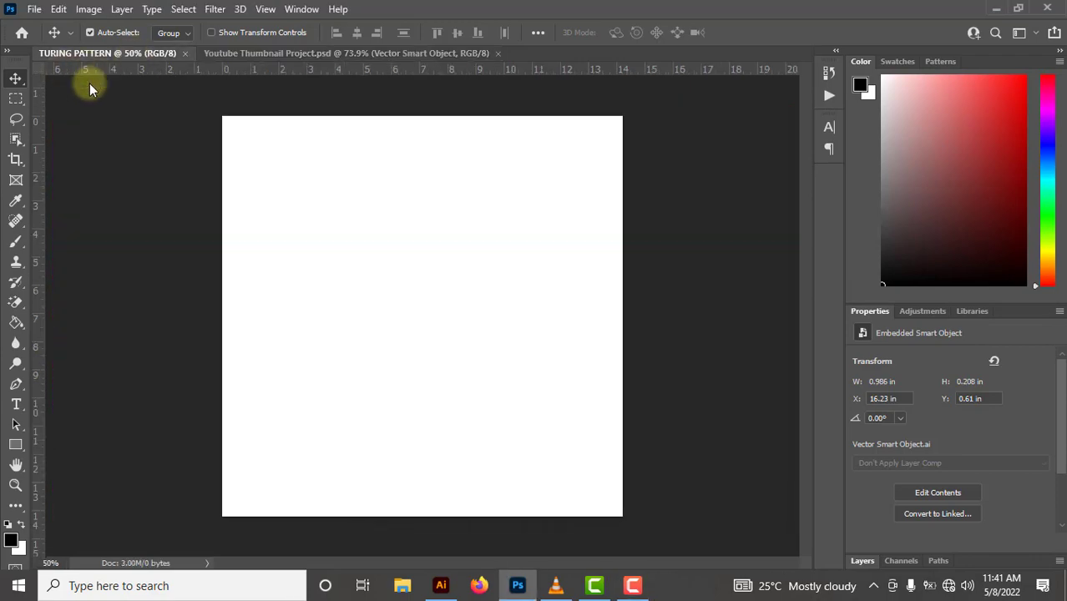
left_click(875, 569)
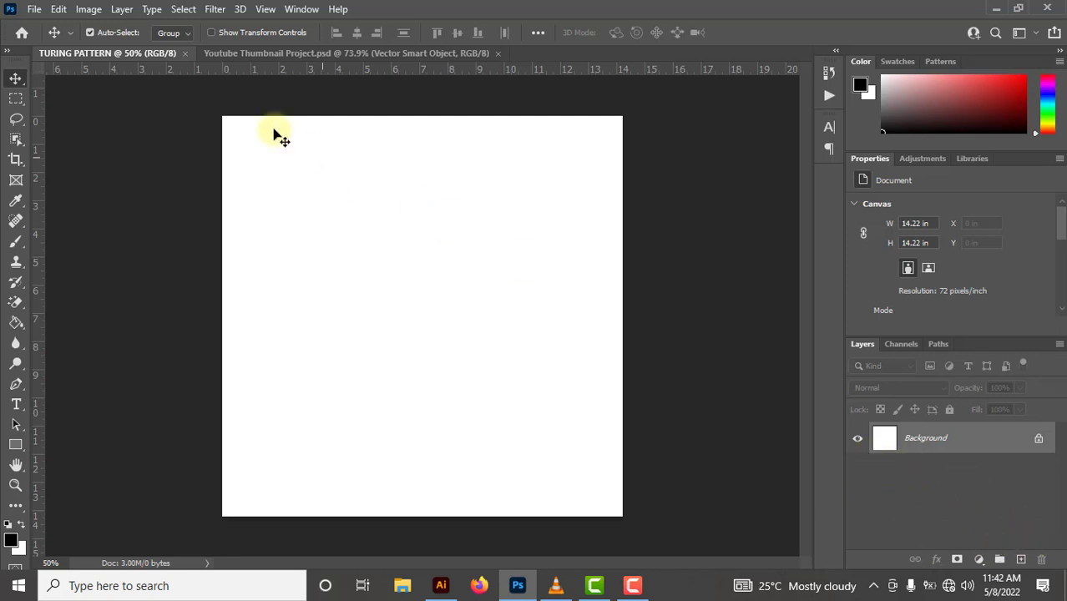
left_click(215, 12)
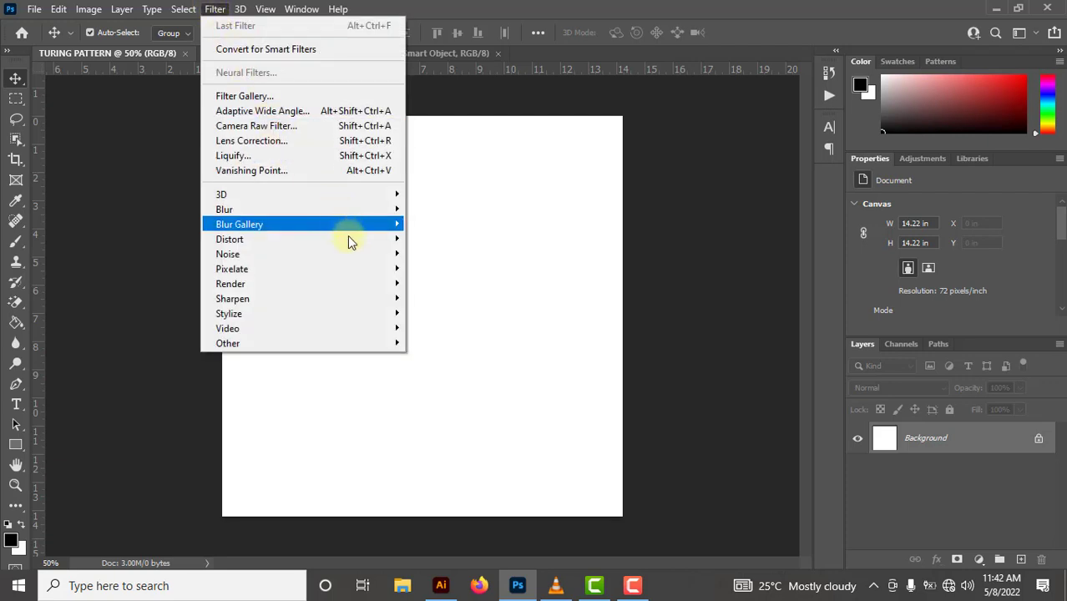
mouse_move(376, 282)
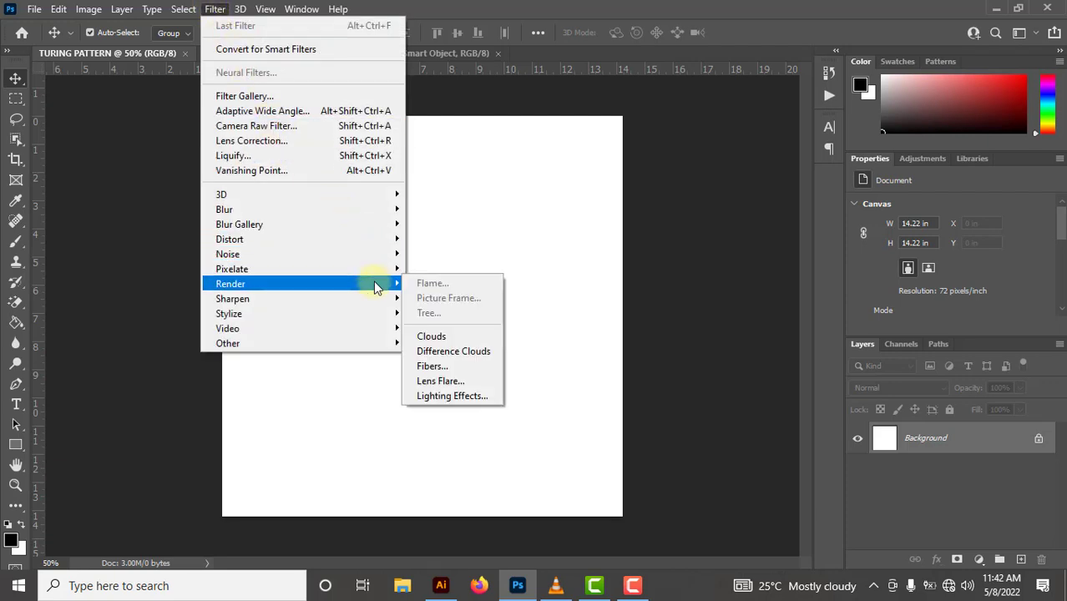
left_click(497, 337)
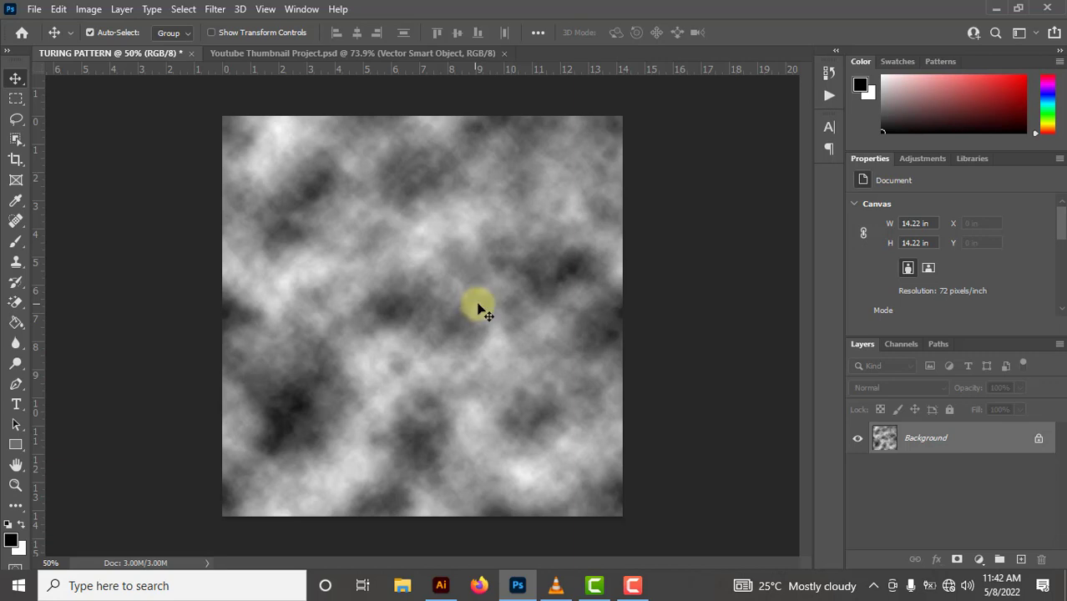
Step: Apply a High Pass filter with a 6.0-pixel radius to the clouds on the Background layer
left_click(214, 8)
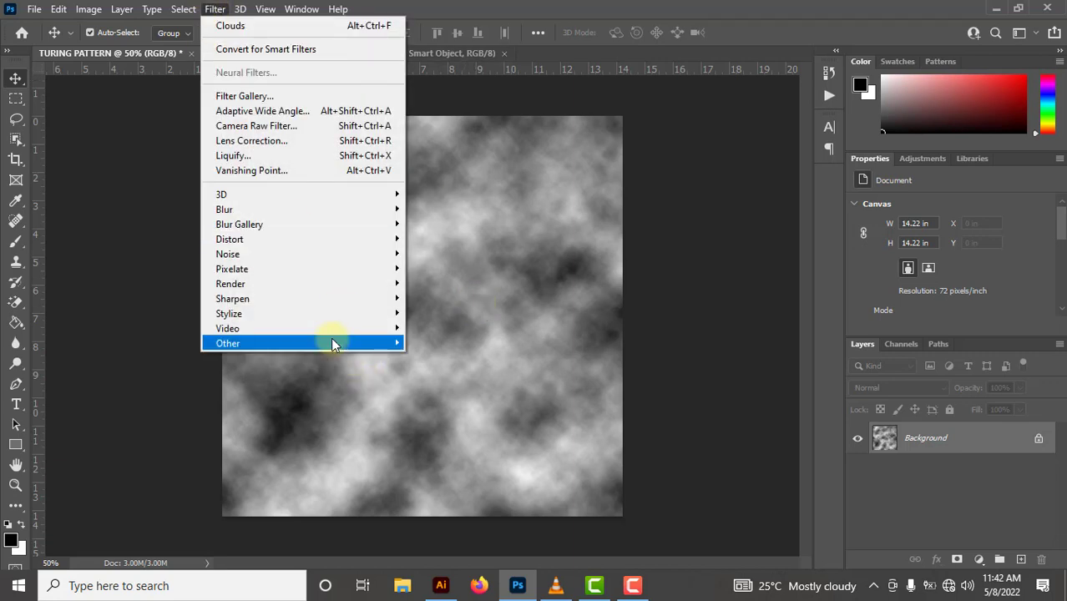
mouse_move(332, 344)
left_click(435, 357)
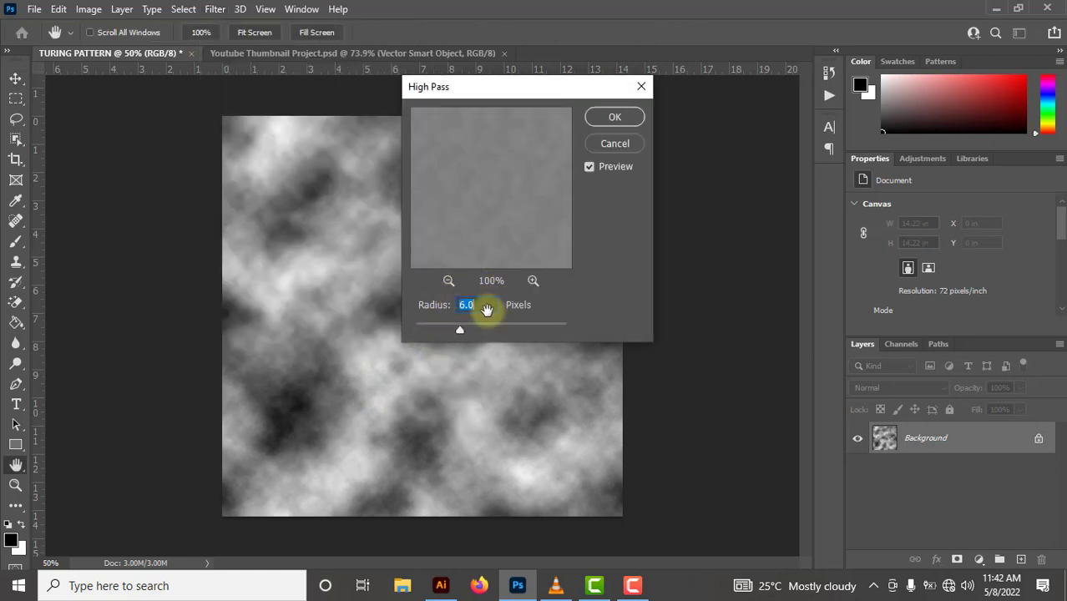
left_click(602, 119)
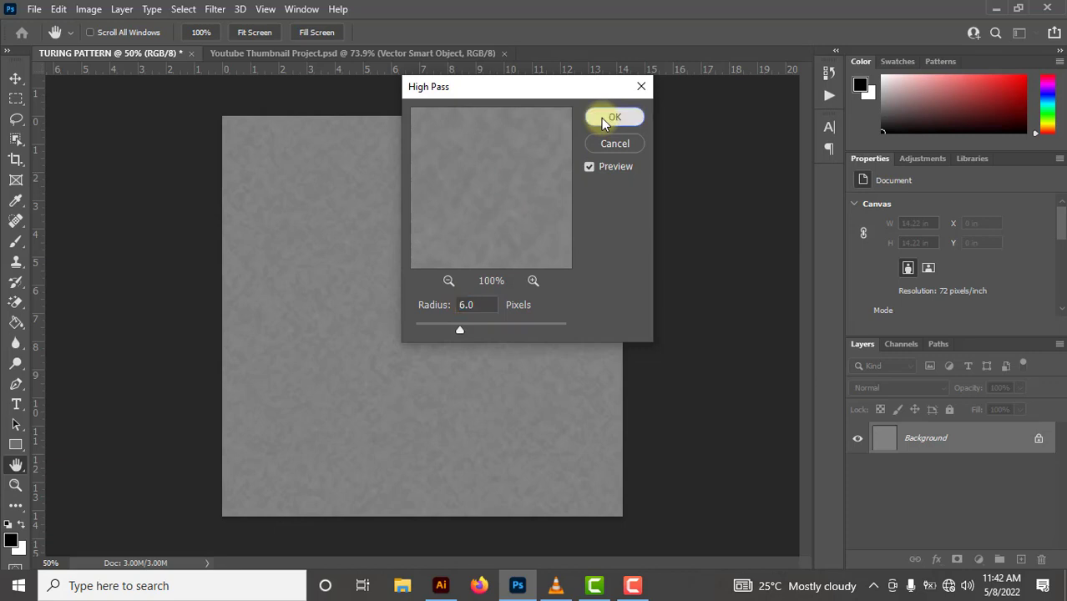
Step: Convert the grey High Pass texture to pure black and white with a Threshold adjustment at level 128
left_click(90, 10)
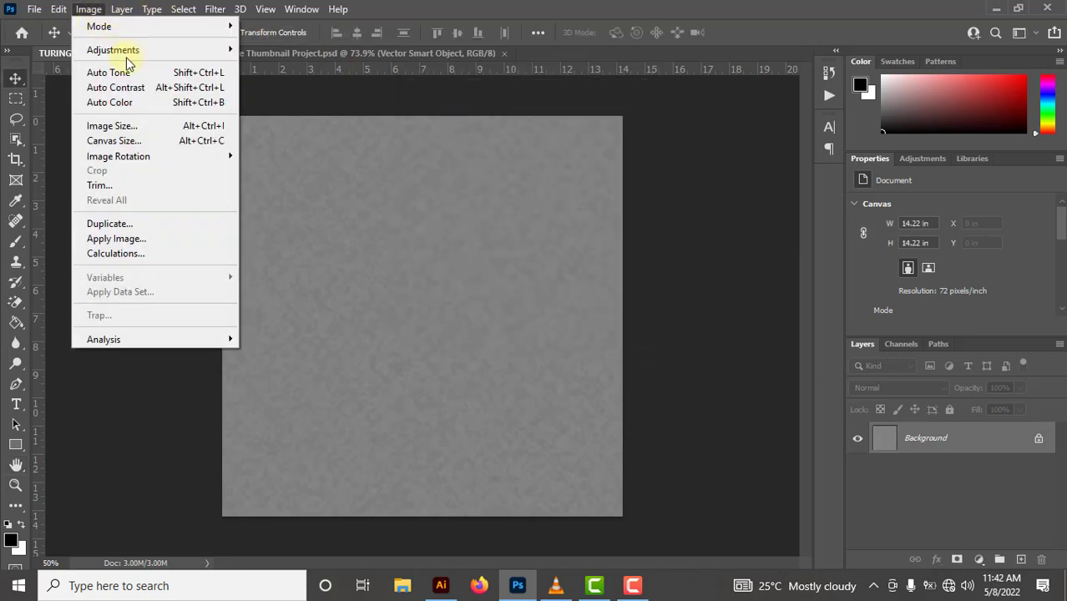
mouse_move(124, 50)
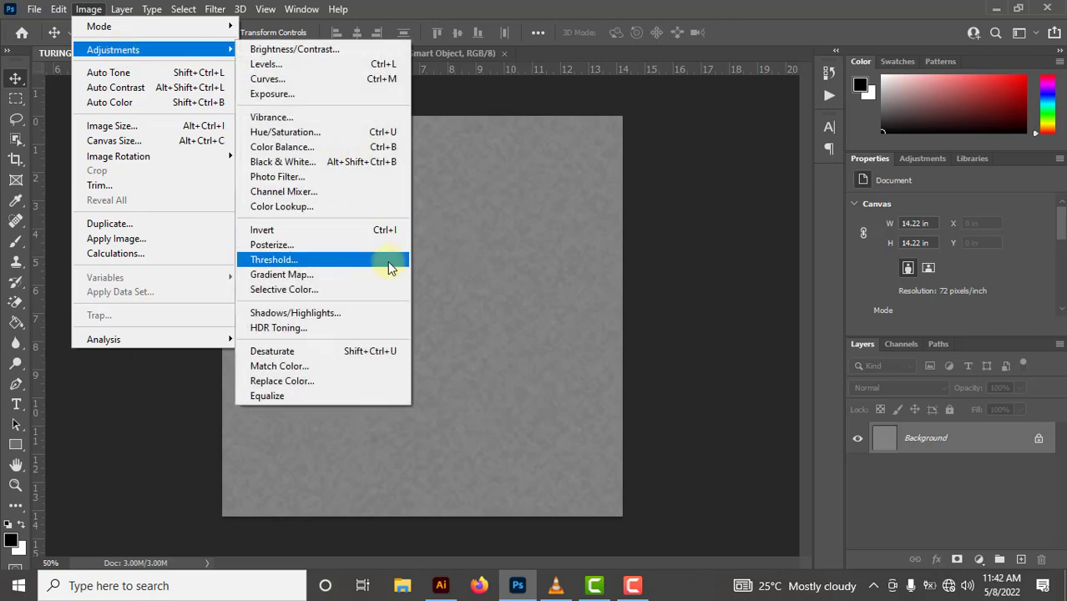
left_click(388, 262)
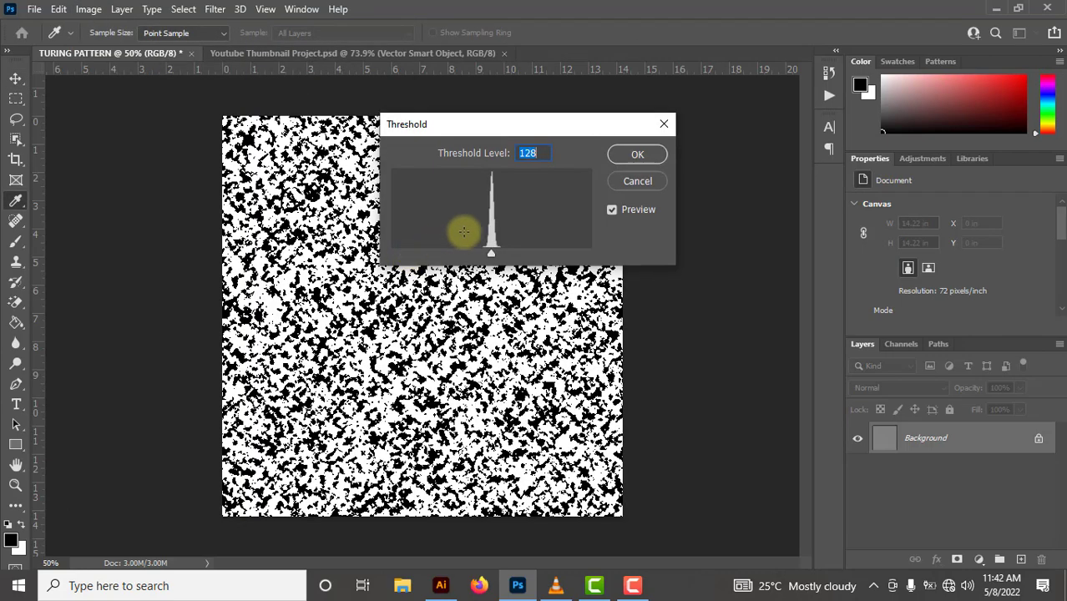
left_click(622, 154)
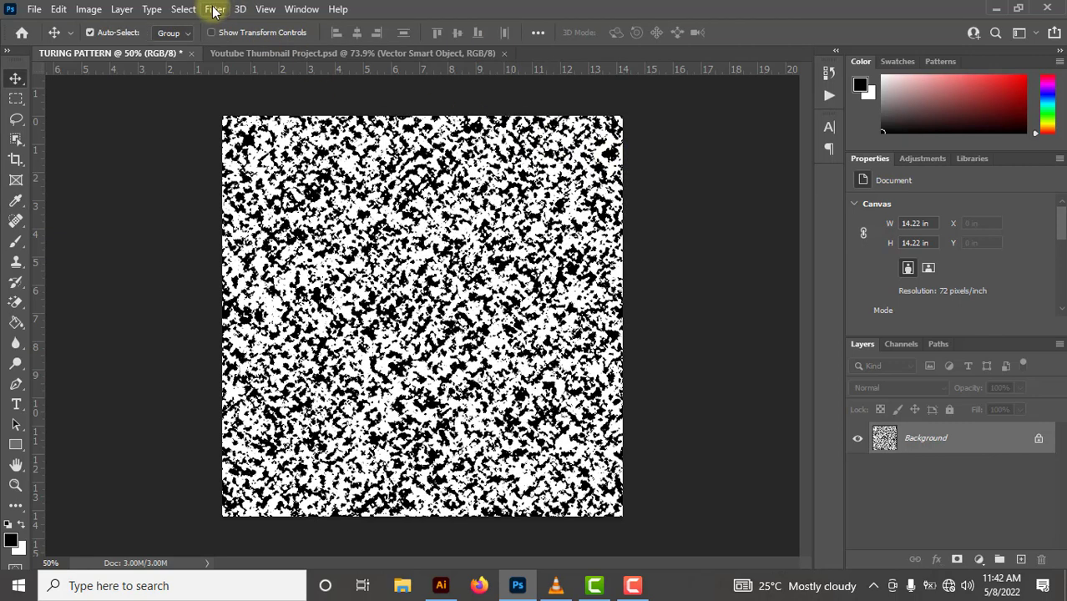
Step: Soften the black-and-white texture with a Gaussian Blur of 5.0 pixels radius
left_click(215, 10)
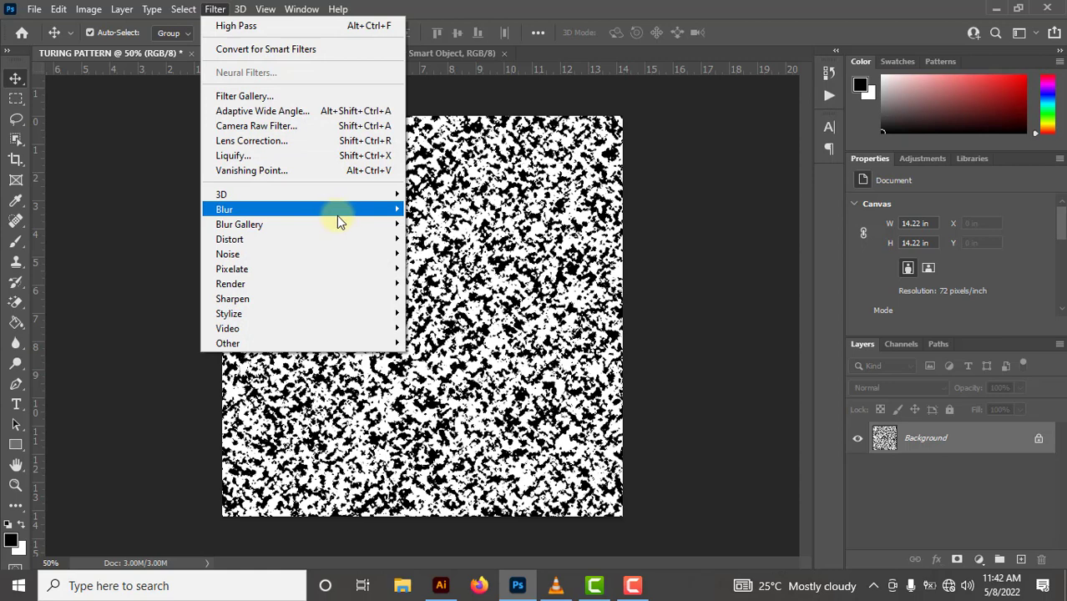
mouse_move(339, 220)
left_click(476, 267)
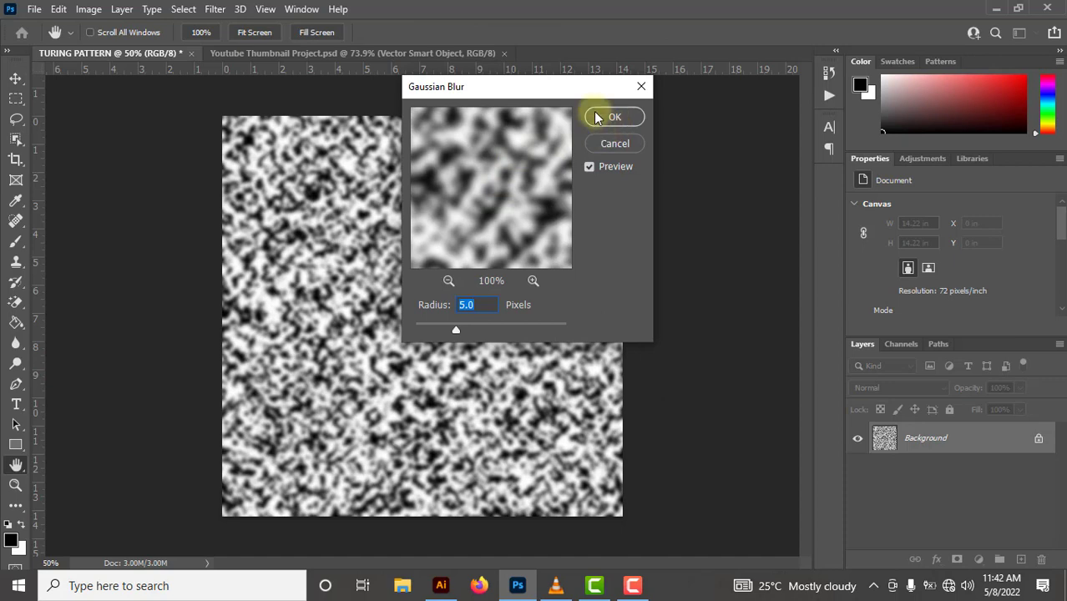
left_click(598, 118)
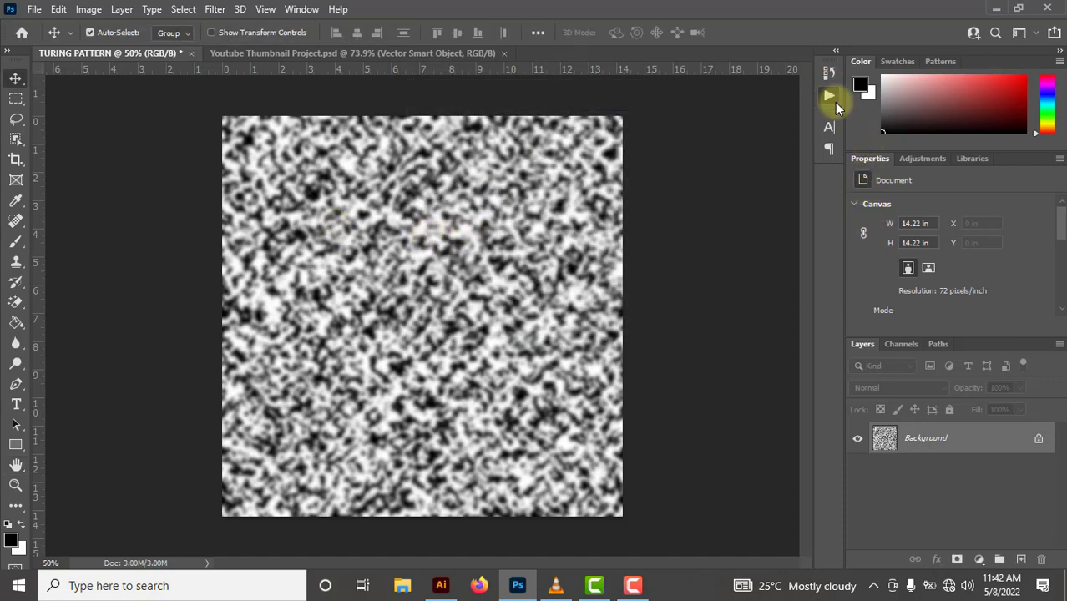
Step: Show the recorded actions and create a new action set named TURING EFFECT
left_click(836, 104)
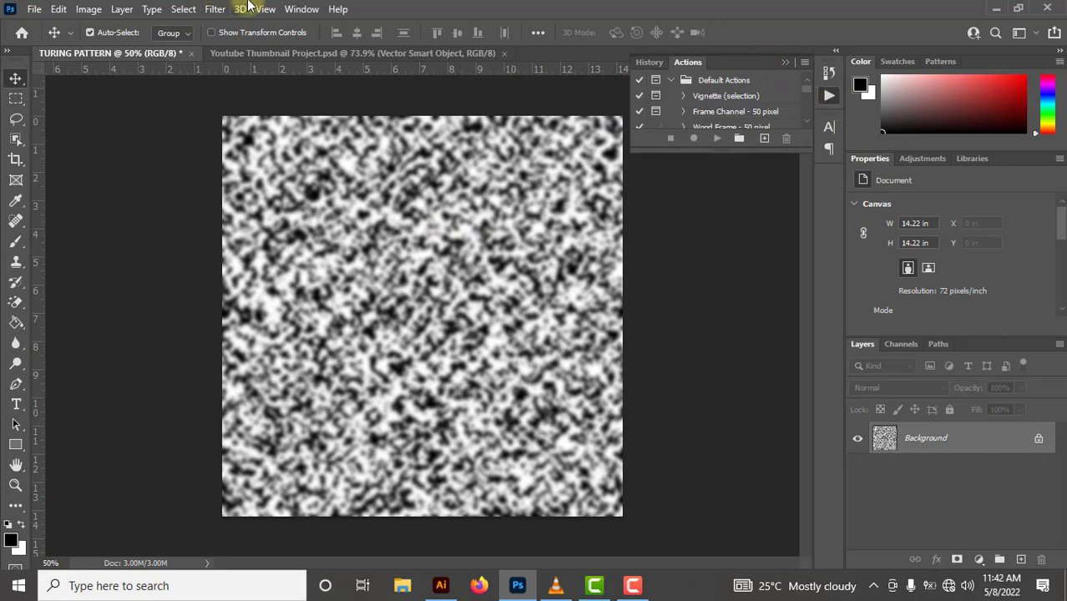
left_click(302, 9)
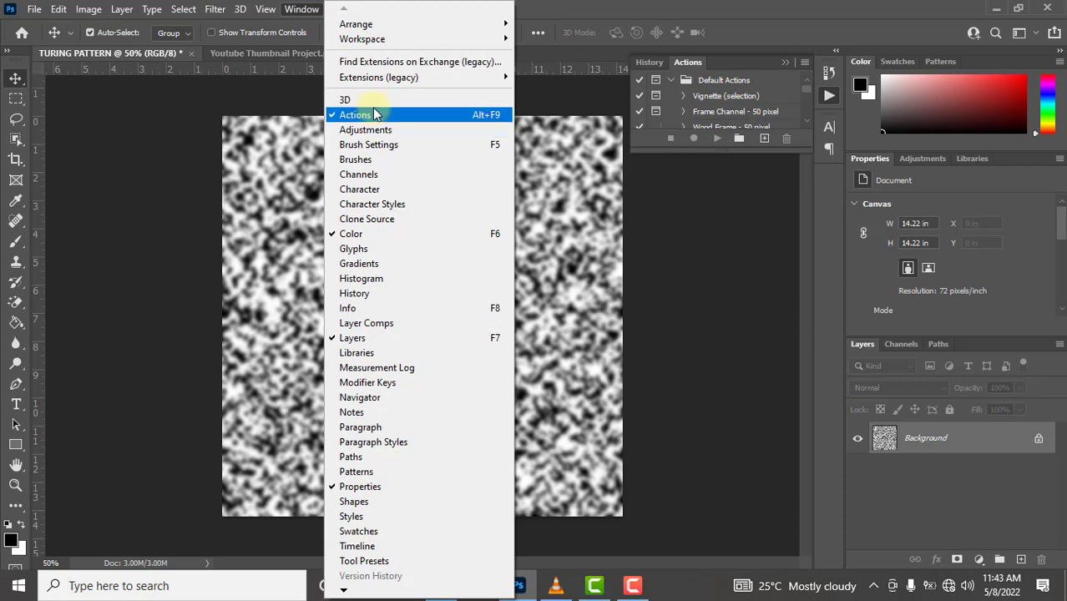
left_click(724, 7)
scroll(746, 105, "down", 2)
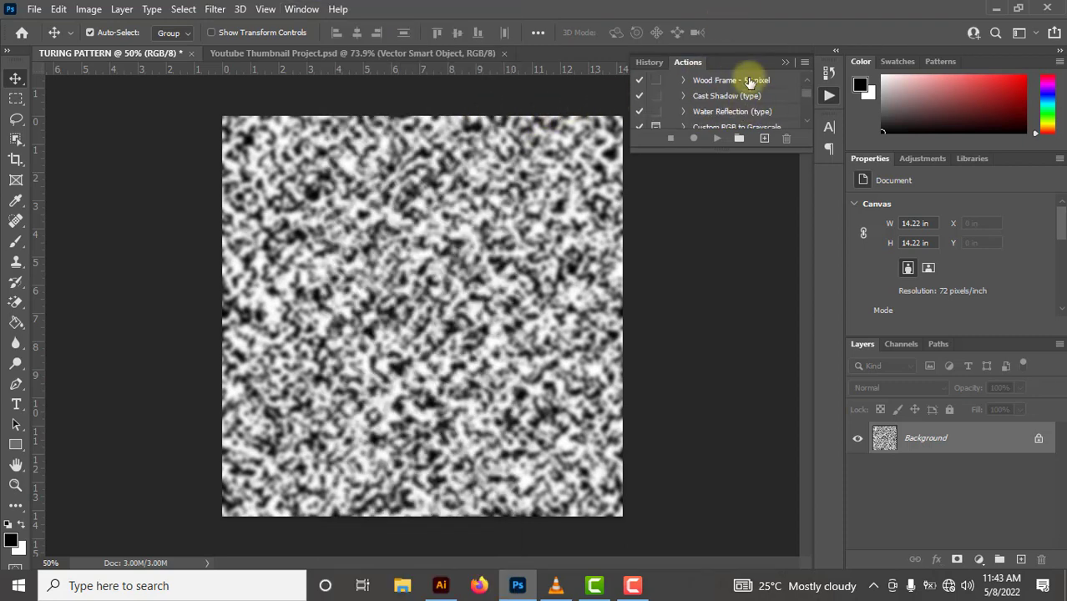
scroll(734, 114, "down", 6)
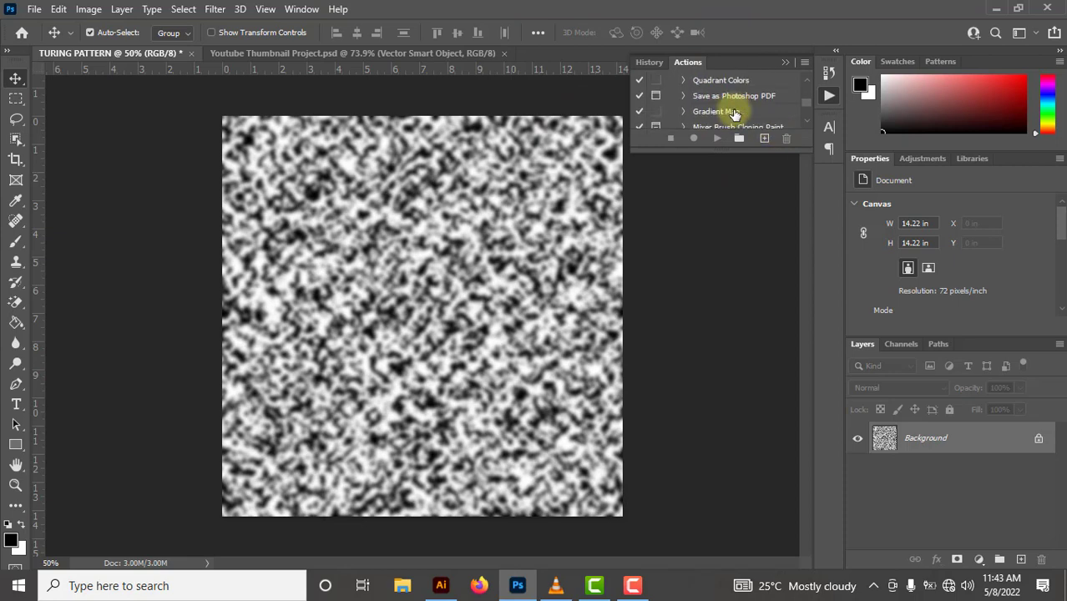
scroll(734, 114, "up", 1)
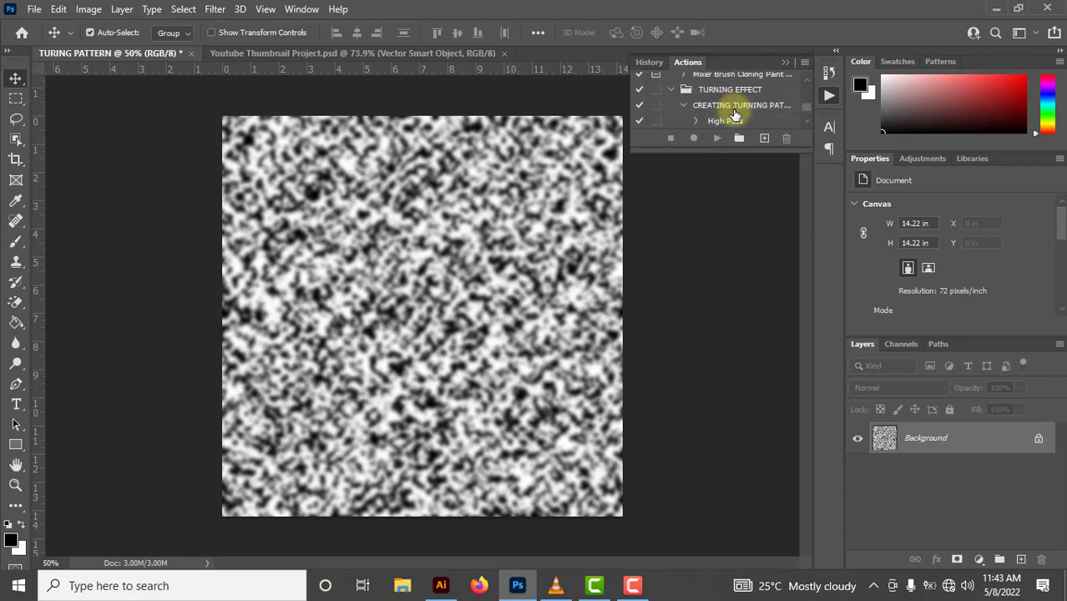
scroll(714, 117, "up", 1)
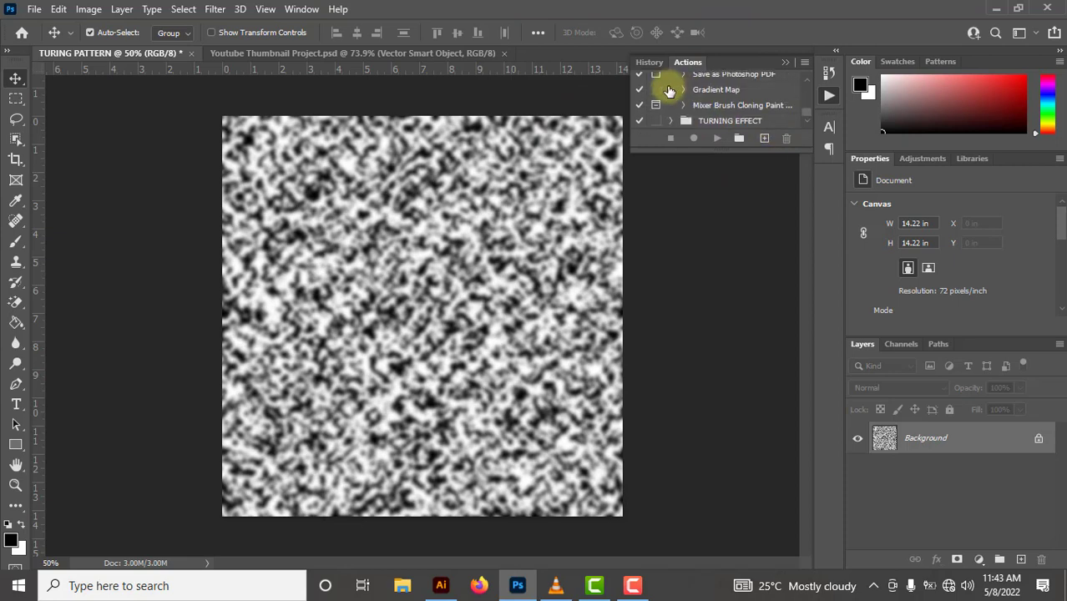
left_click(738, 138)
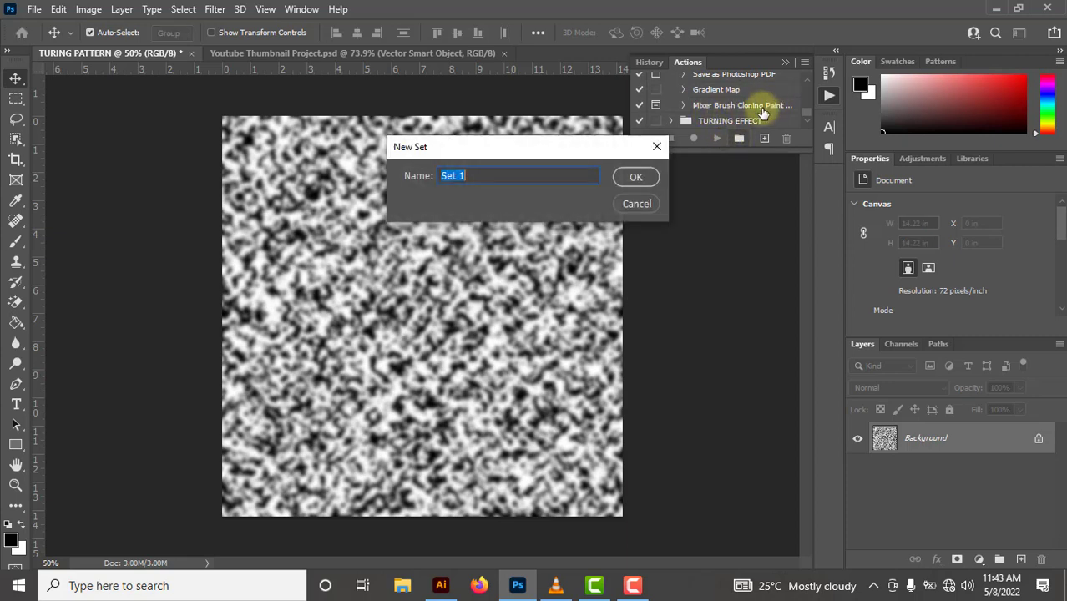
type("TURING EFFECT")
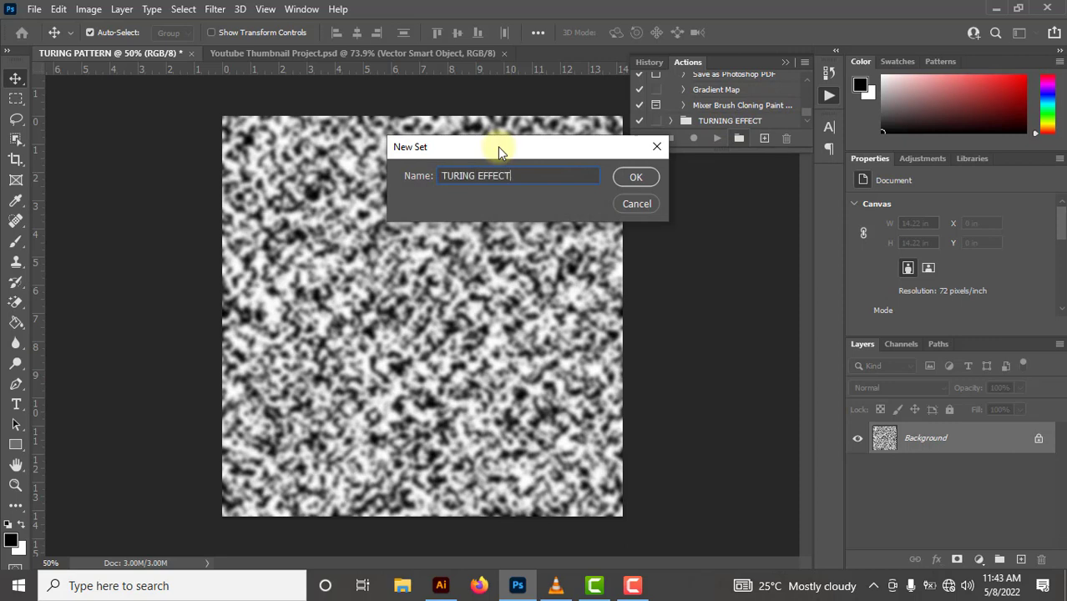
left_click(638, 175)
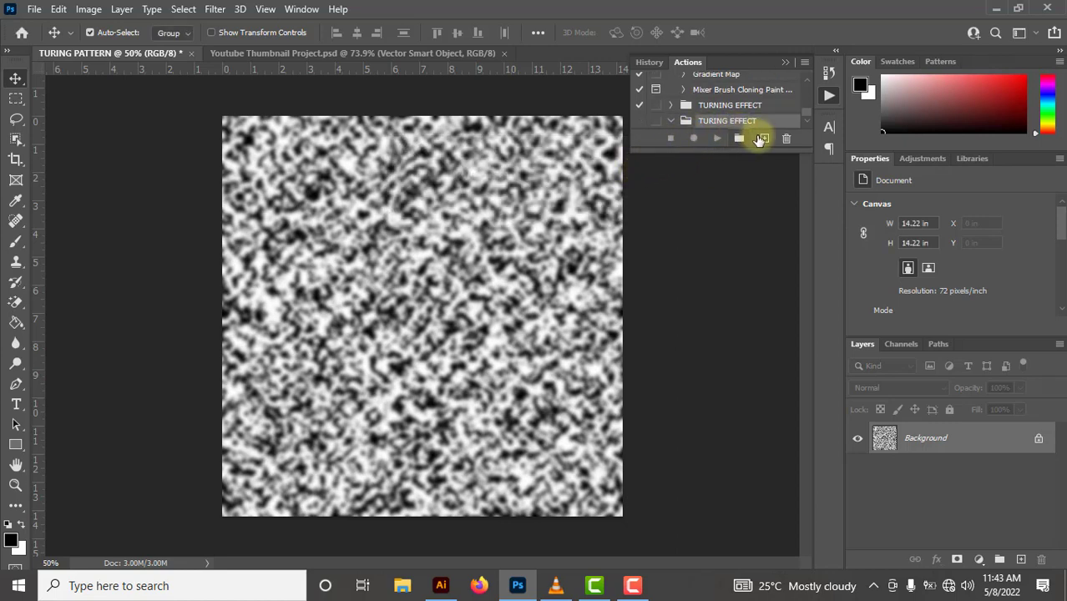
Step: Create an action named Creating New Effects in the TURING EFFECT set and start recording it
left_click(762, 138)
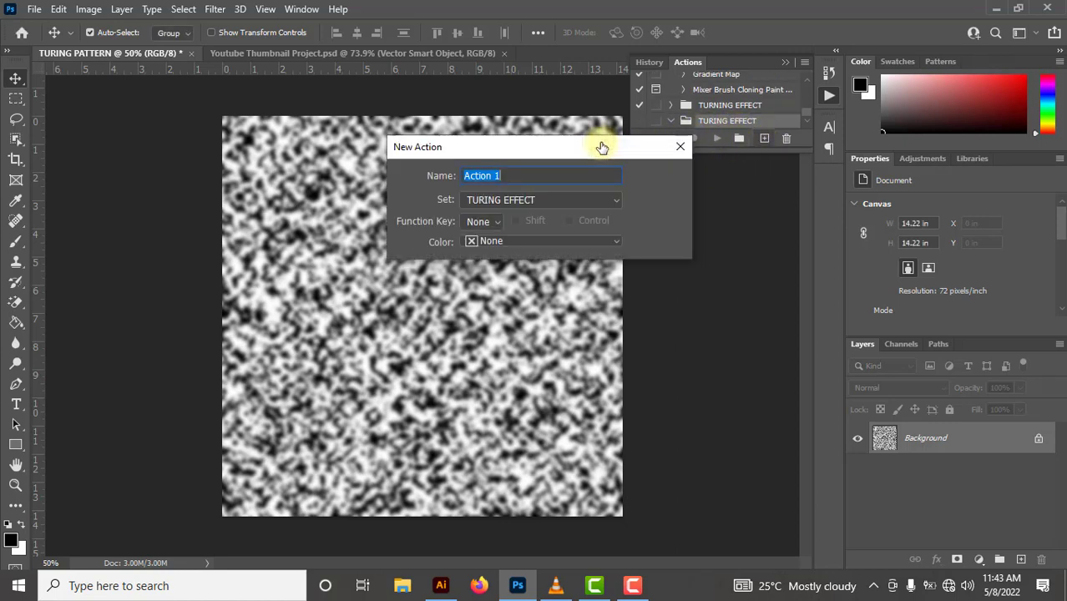
type("Crea")
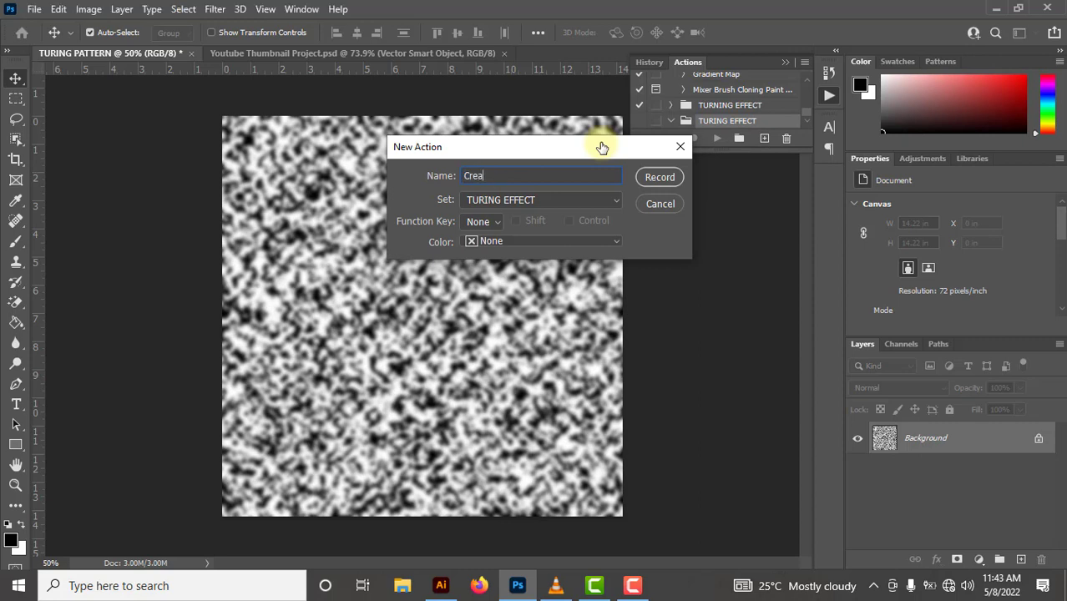
type("ting New Effects")
key("Return")
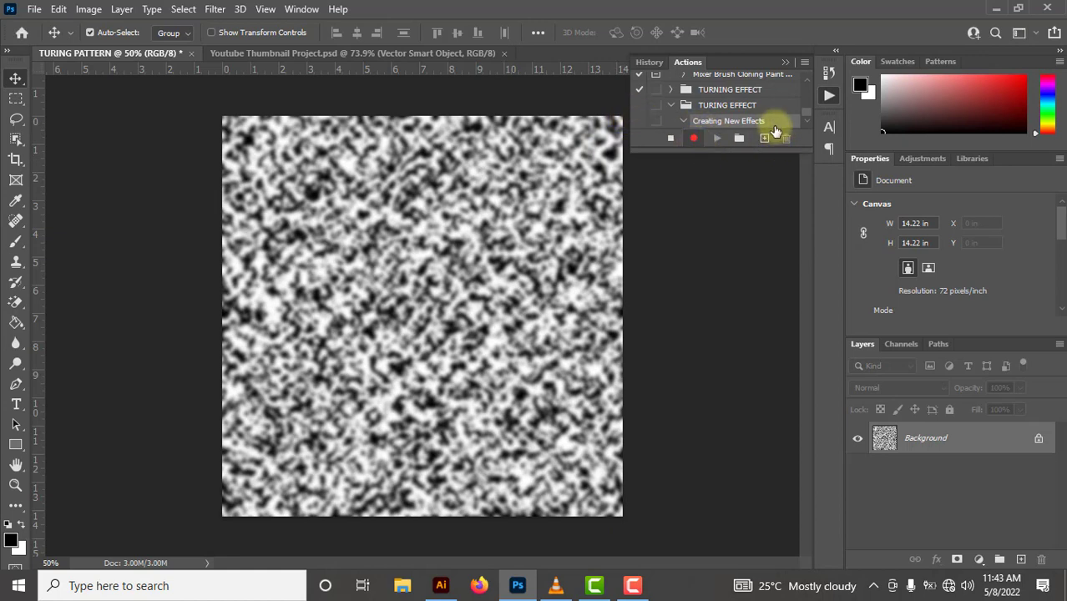
Step: Record a High Pass filter with a 6.0-pixel radius on the blurred Background texture
left_click(212, 10)
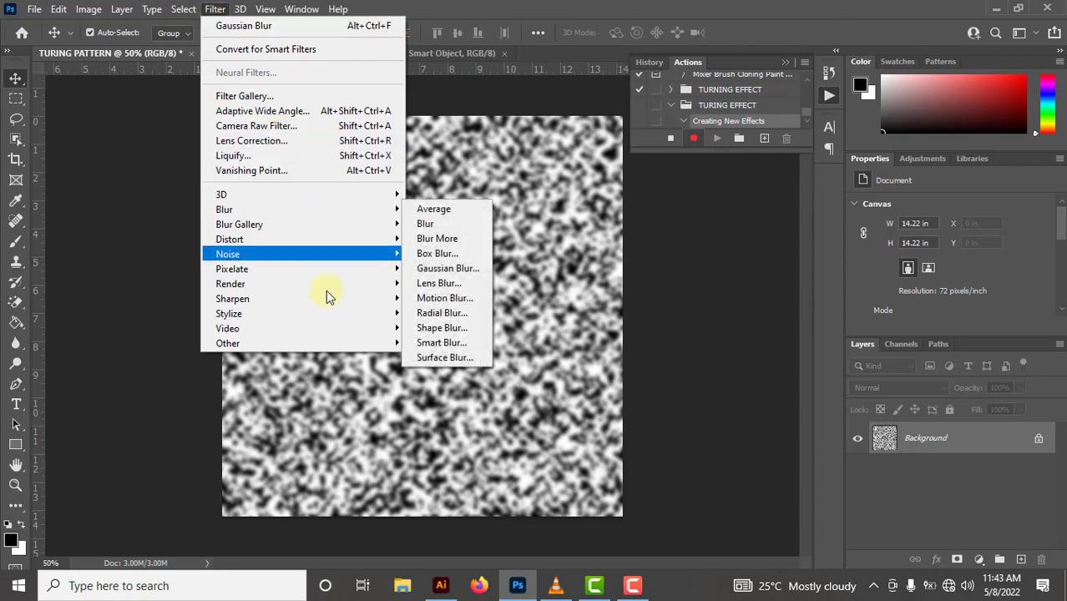
mouse_move(336, 341)
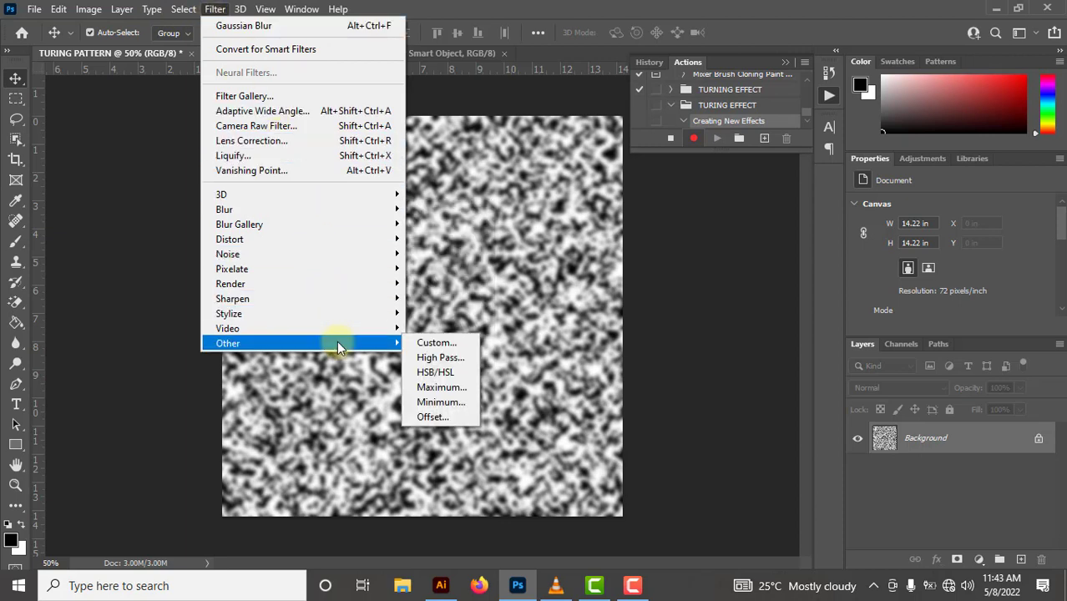
left_click(426, 356)
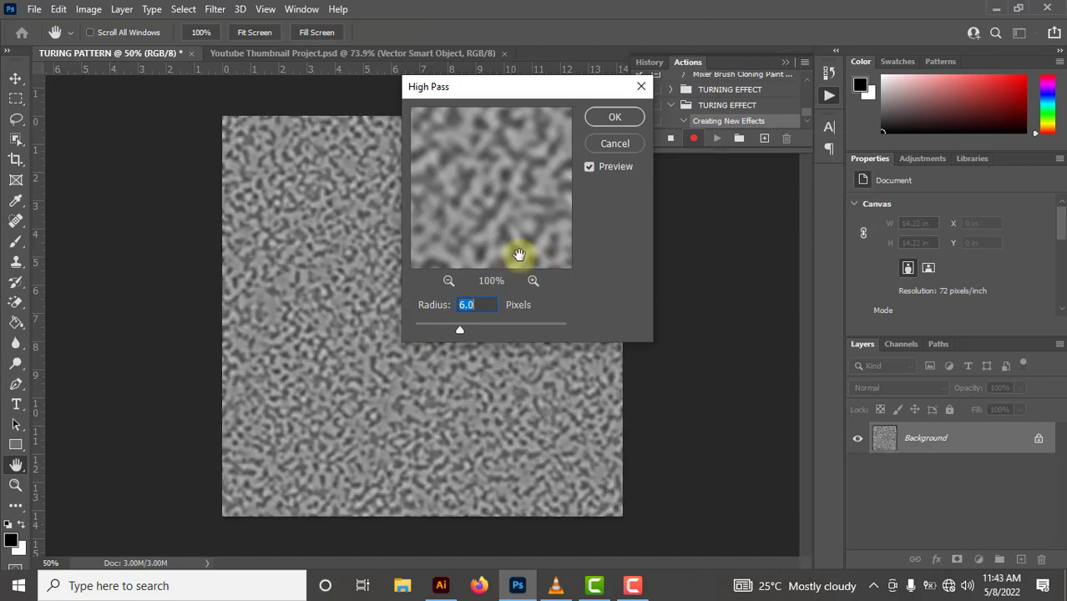
left_click(614, 119)
key("v")
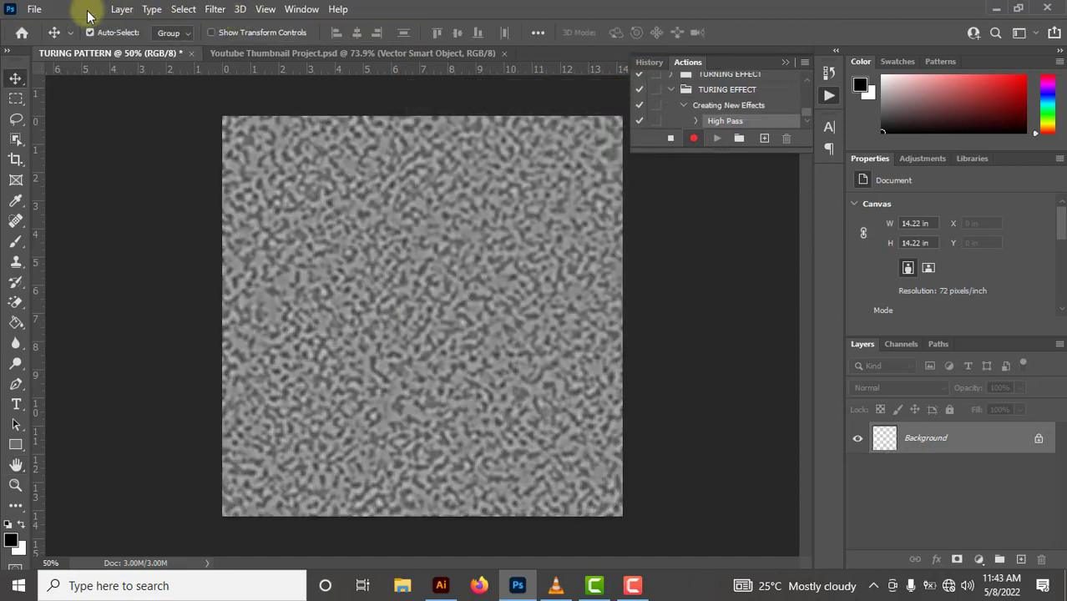
Step: Record a Threshold adjustment at level 128 on the High Pass result
left_click(88, 10)
mouse_move(137, 49)
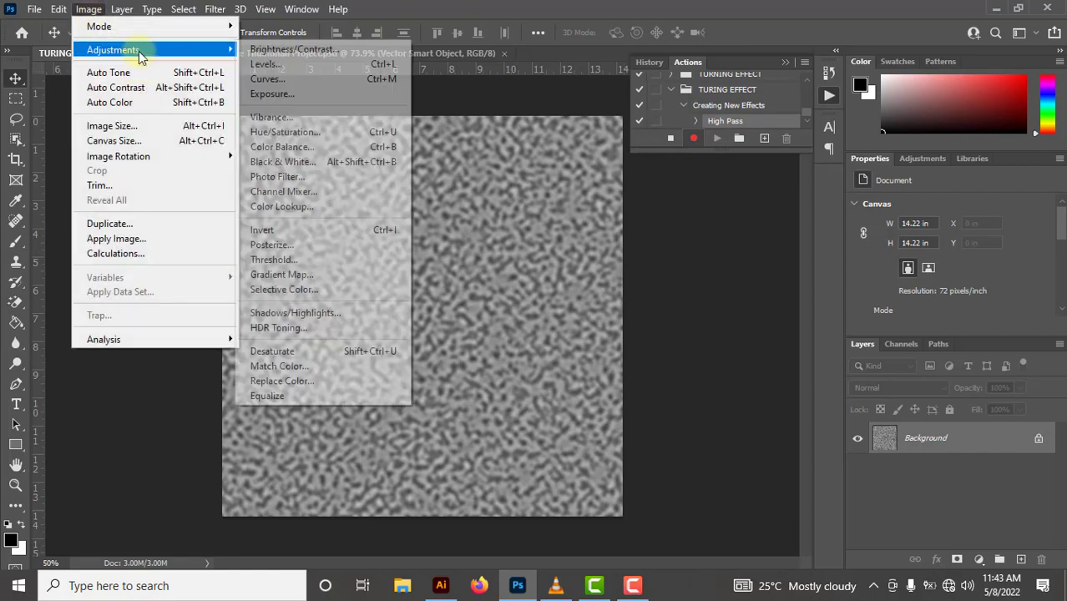
left_click(358, 260)
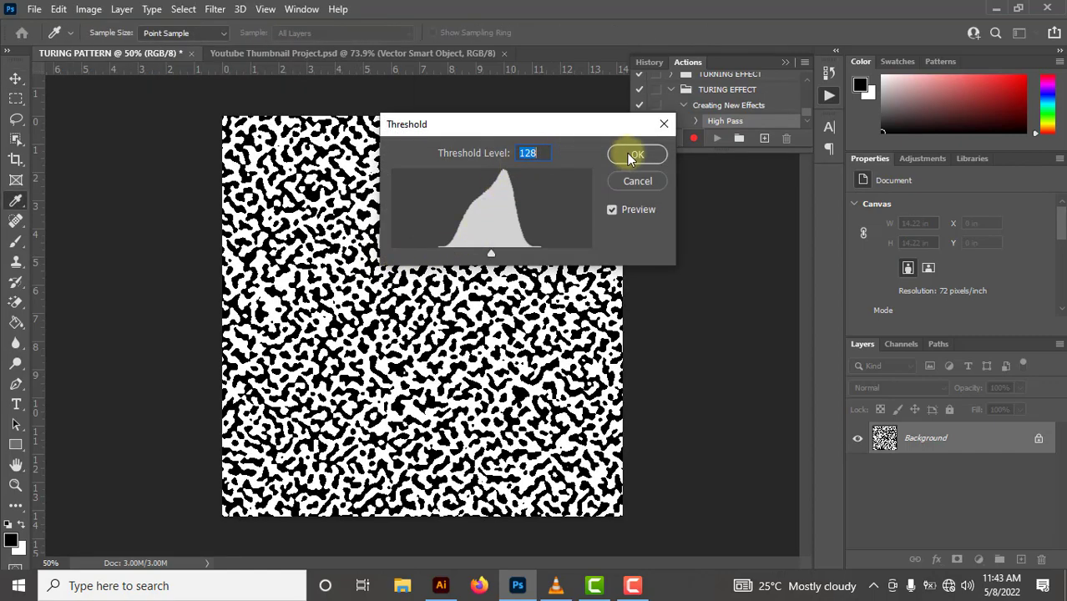
left_click(636, 155)
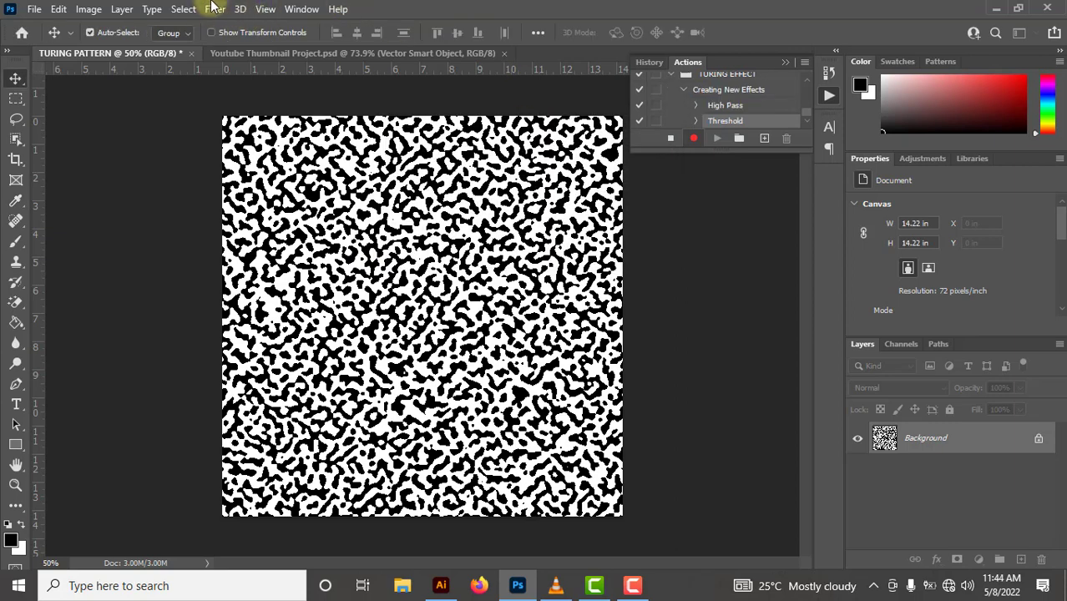
Step: Record a Gaussian Blur with a 5.0-pixel radius on the Threshold result and stop recording the action
left_click(221, 17)
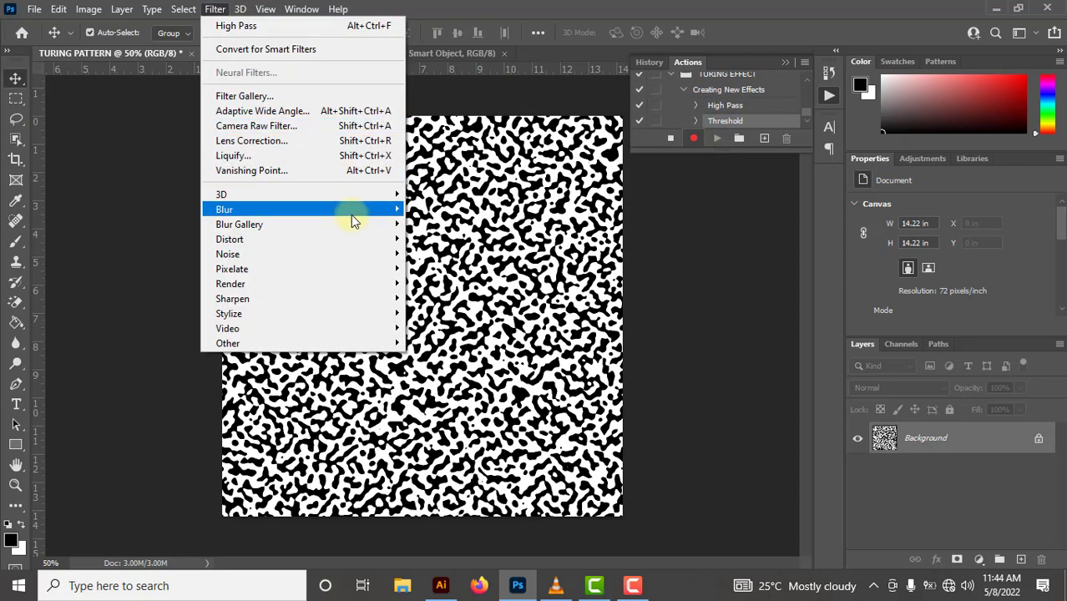
mouse_move(352, 214)
left_click(469, 268)
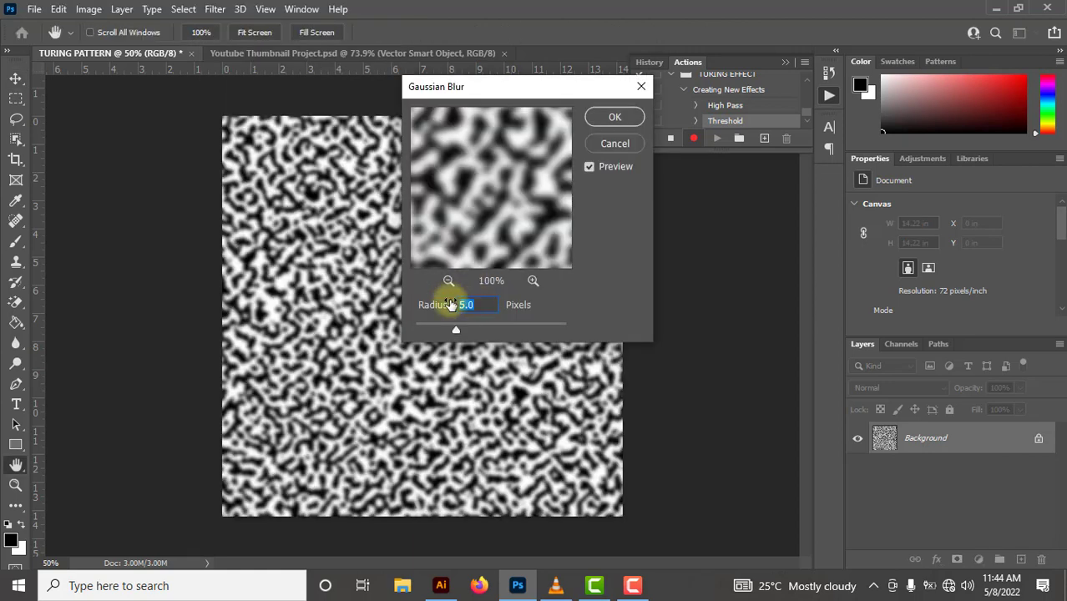
left_click(608, 115)
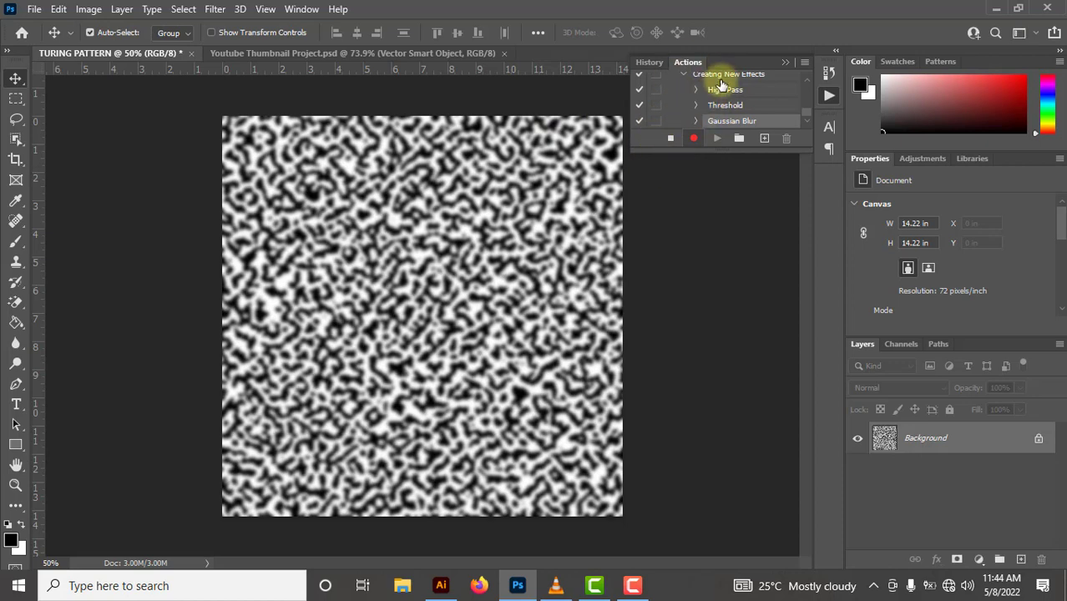
left_click(671, 139)
Step: Create an action named Repeat x10 in the TURING EFFECT set and start recording it
scroll(723, 102, "up", 1)
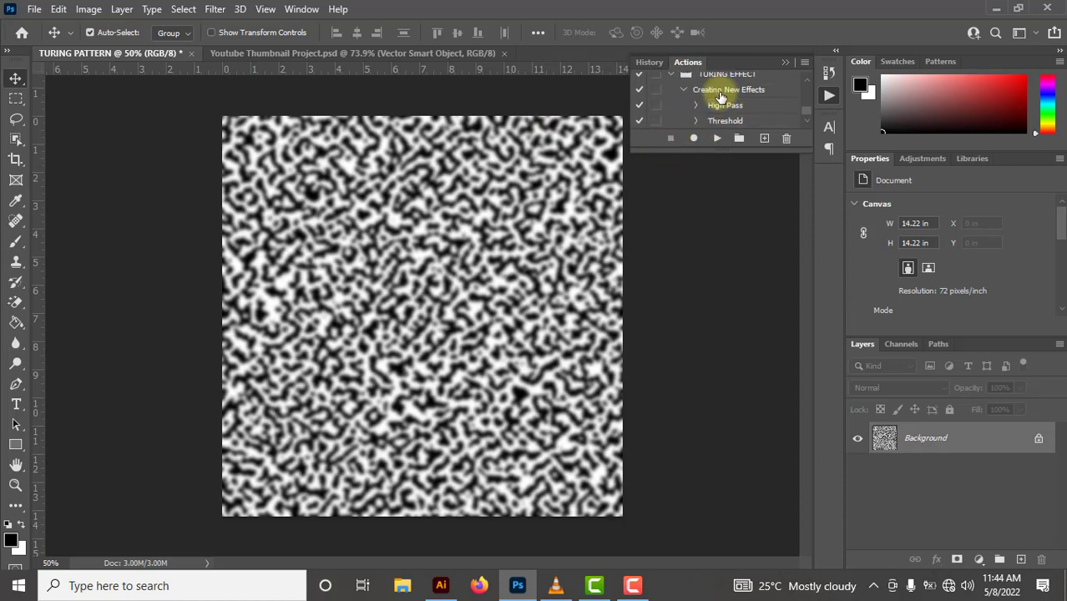
scroll(721, 98, "up", 2)
scroll(722, 97, "down", 3)
left_click(765, 139)
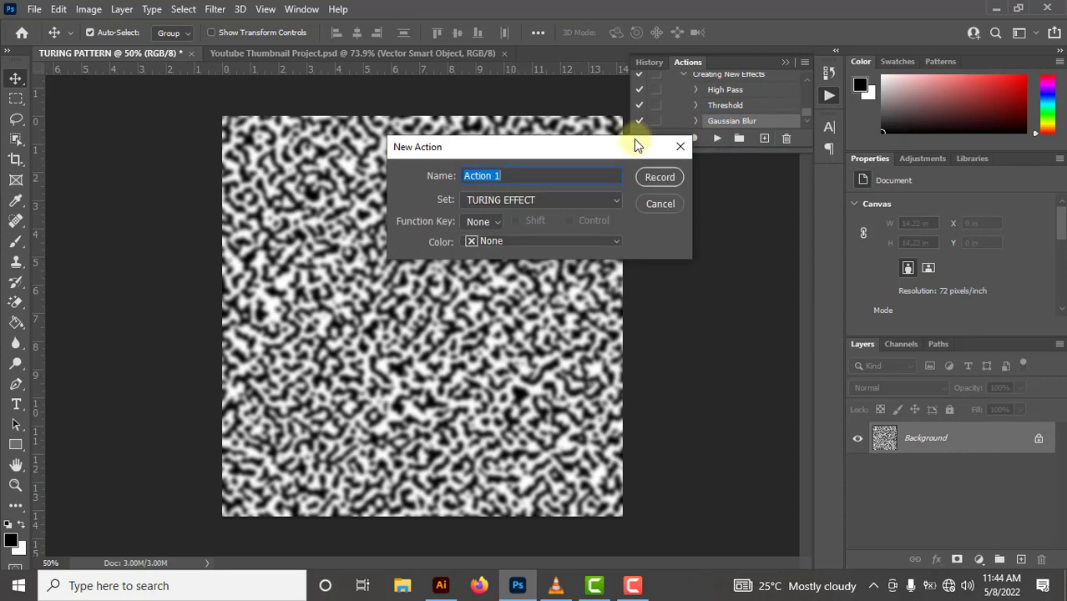
type("Re")
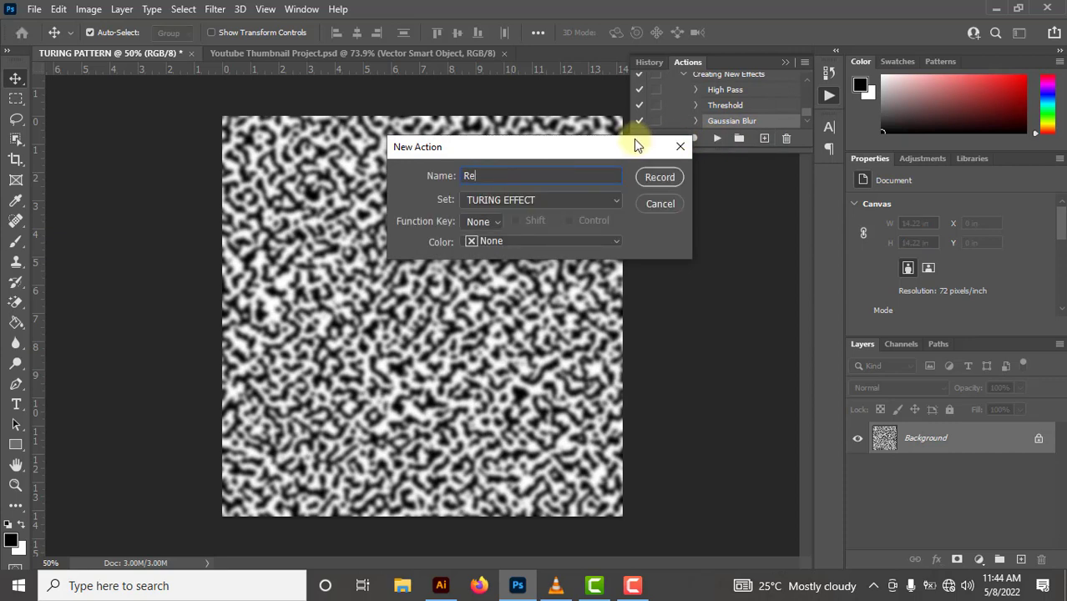
type("peat x10")
left_click(656, 177)
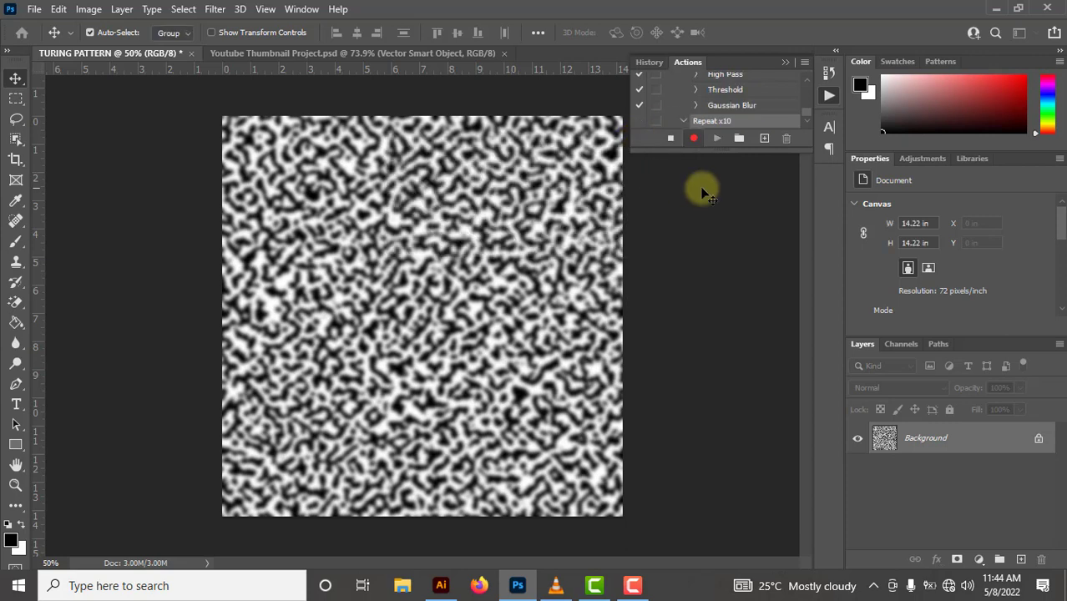
Step: Select the Creating New Effects action while Repeat x10 is recording
scroll(743, 96, "up", 3)
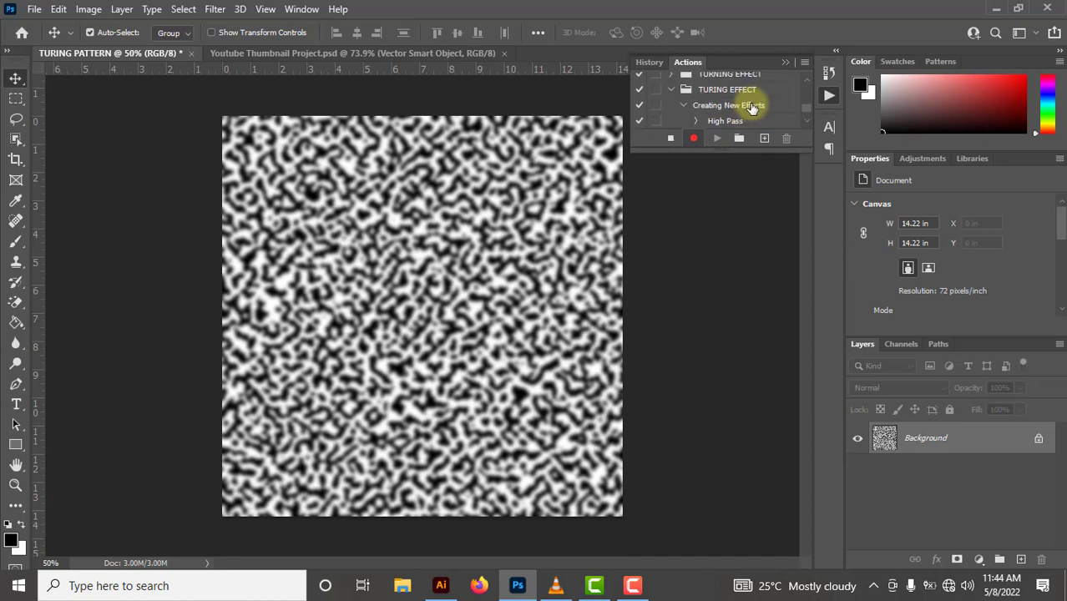
left_click(752, 107)
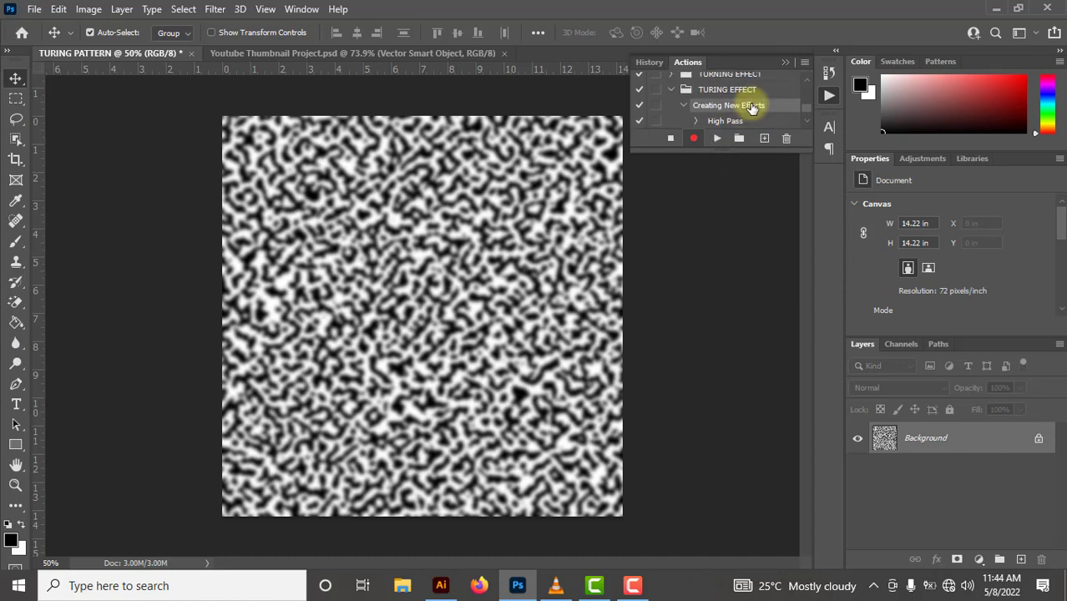
scroll(751, 109, "down", 3)
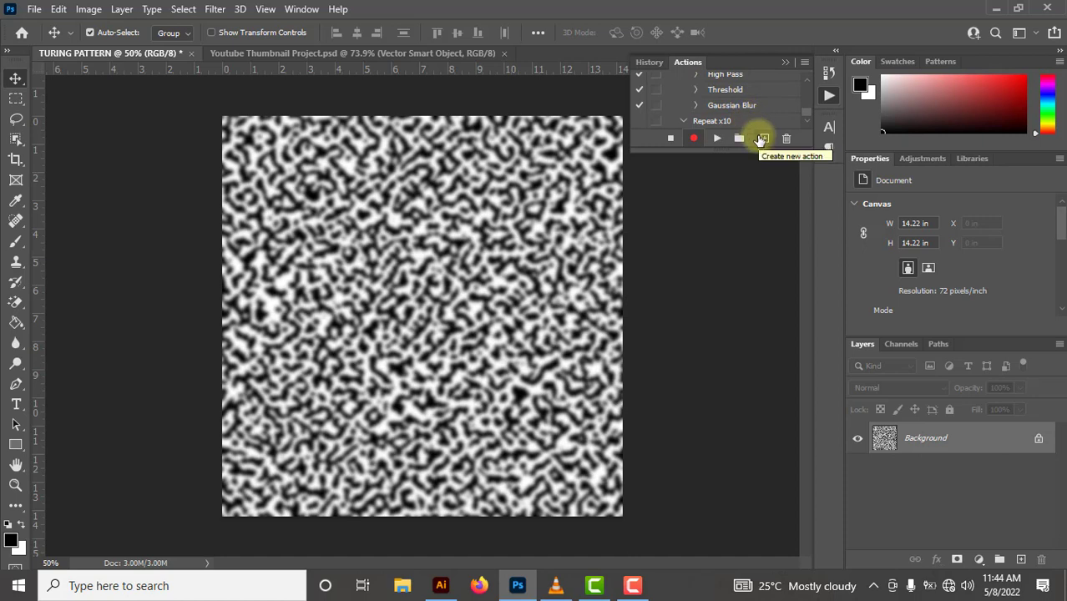
left_click(761, 138)
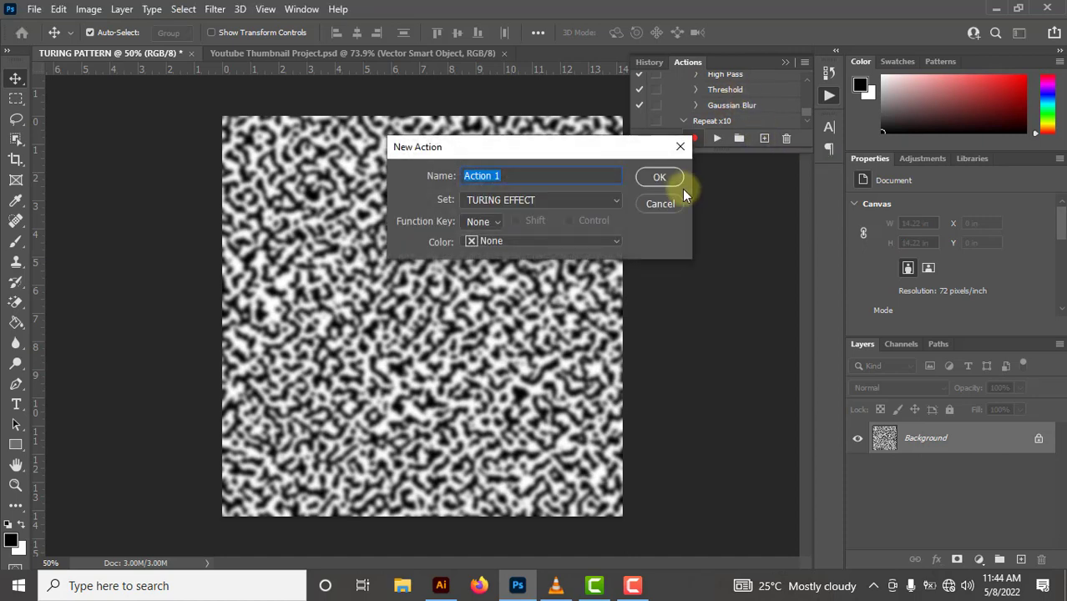
key("Return")
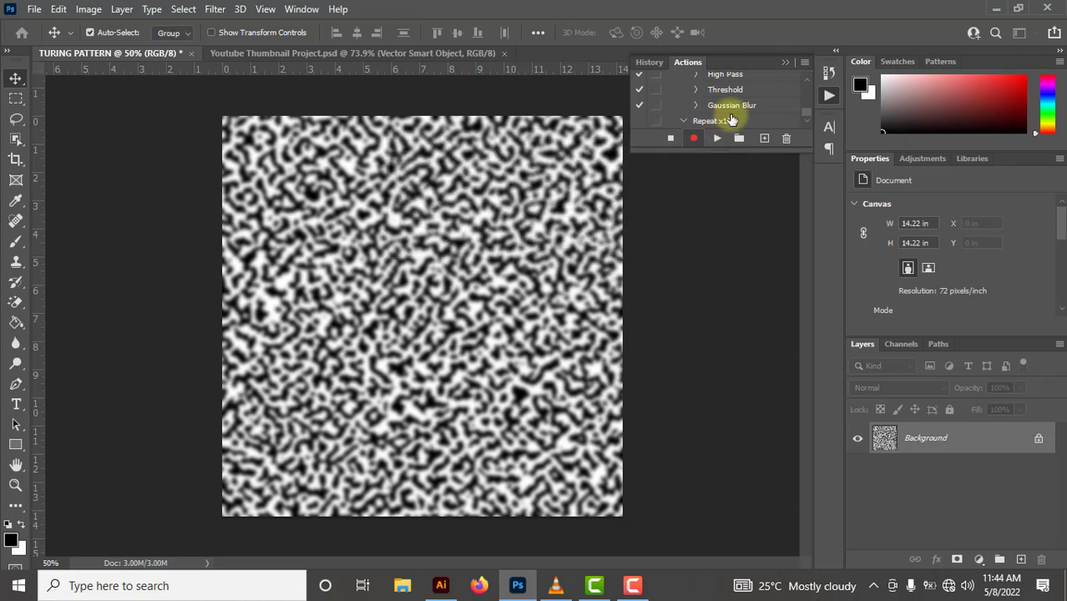
Step: Record ten playbacks of the Creating New Effects action into Repeat x10, reselecting that action before each run, and stop recording
scroll(731, 117, "up", 2)
scroll(723, 106, "up", 1)
scroll(720, 100, "down", 1)
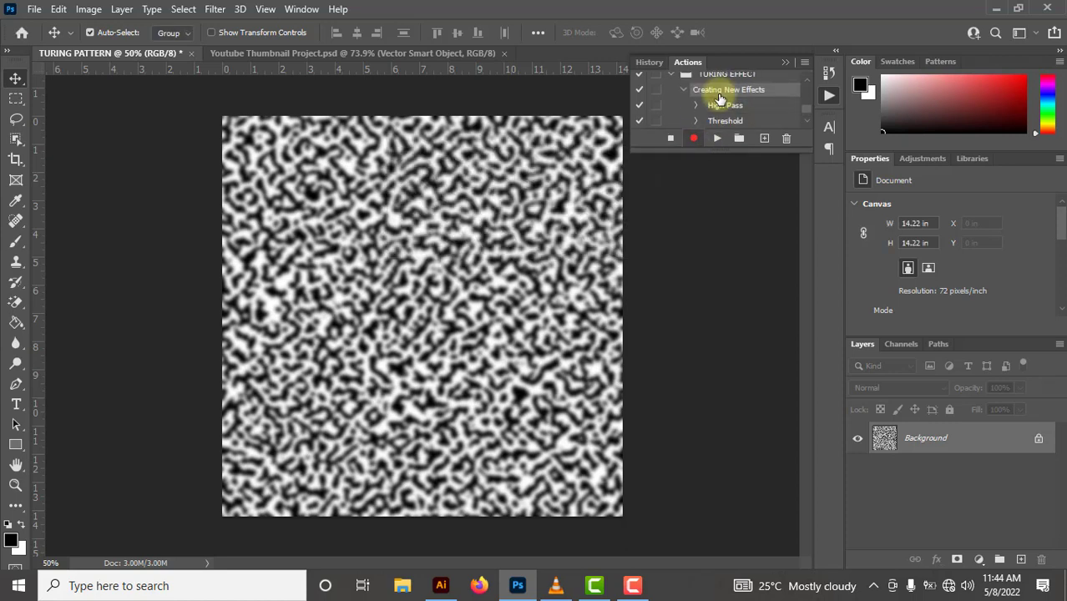
scroll(719, 99, "up", 1)
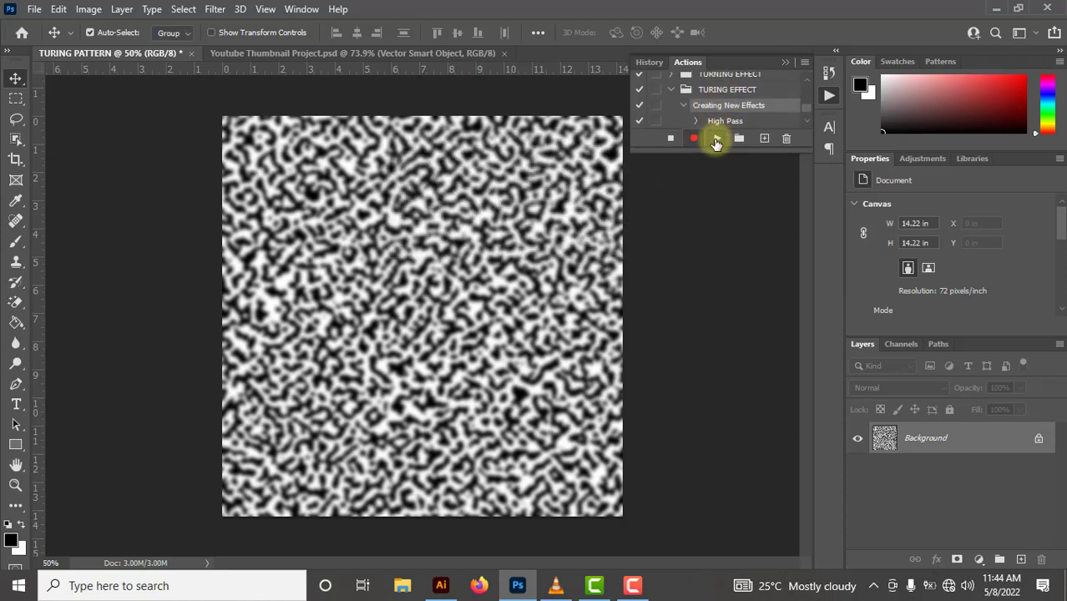
scroll(752, 96, "down", 2)
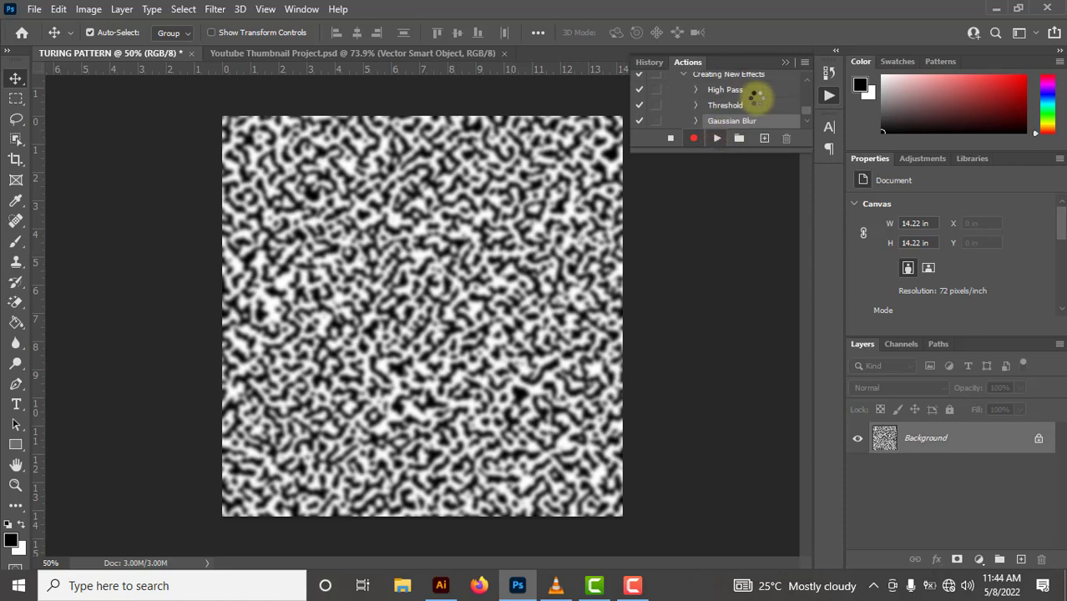
scroll(755, 100, "down", 2)
scroll(757, 102, "up", 4)
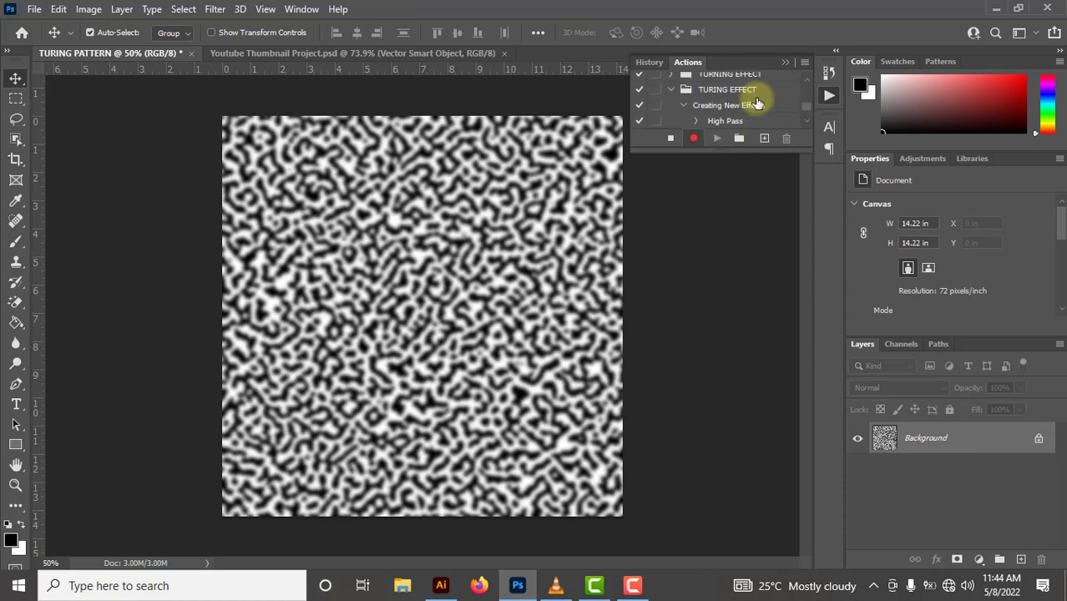
left_click(747, 105)
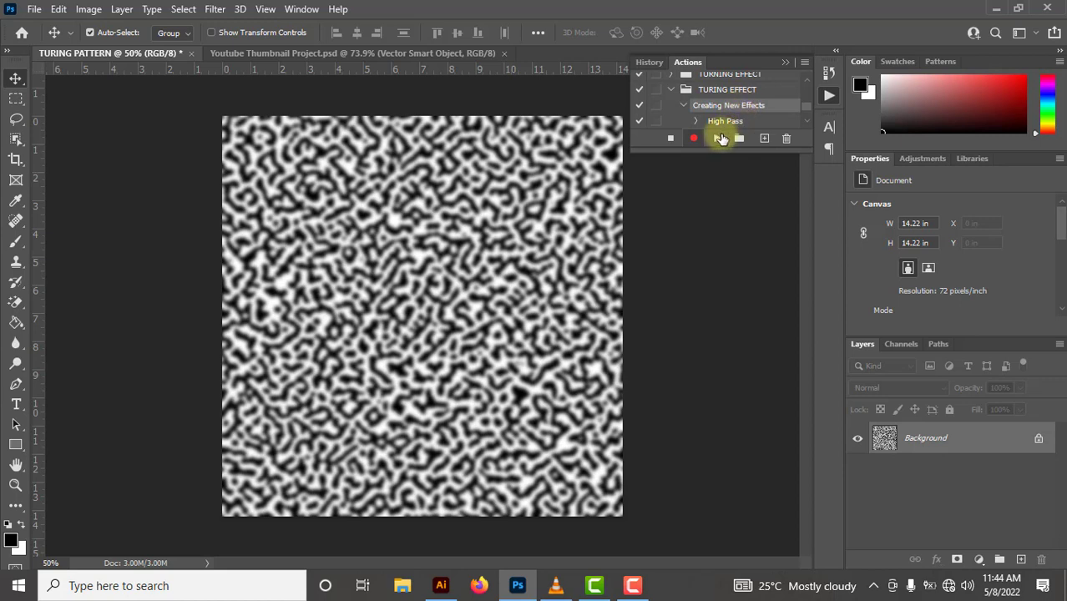
left_click(718, 139)
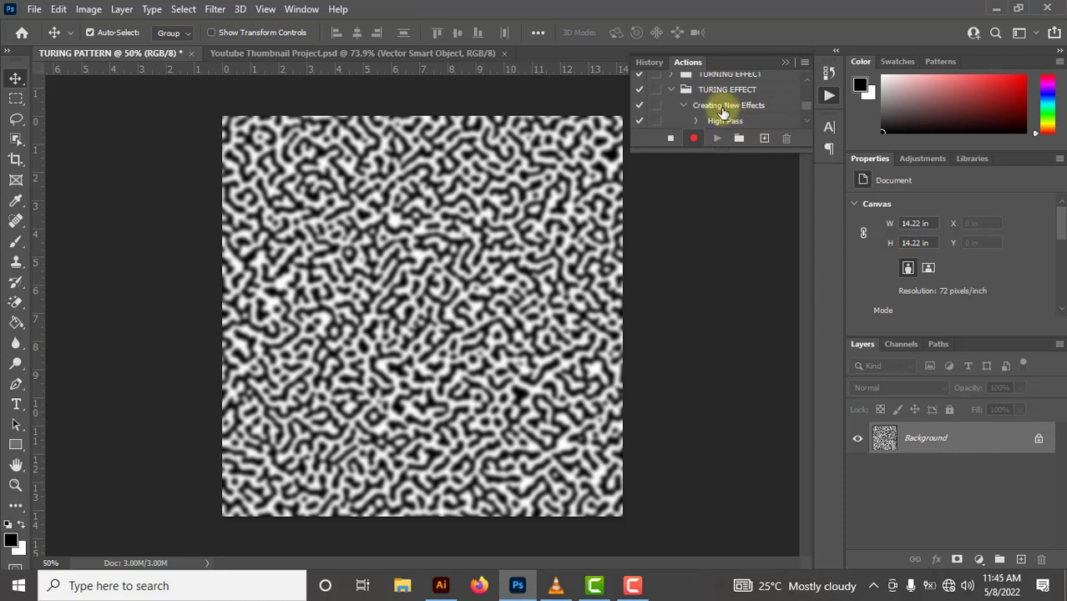
left_click(716, 107)
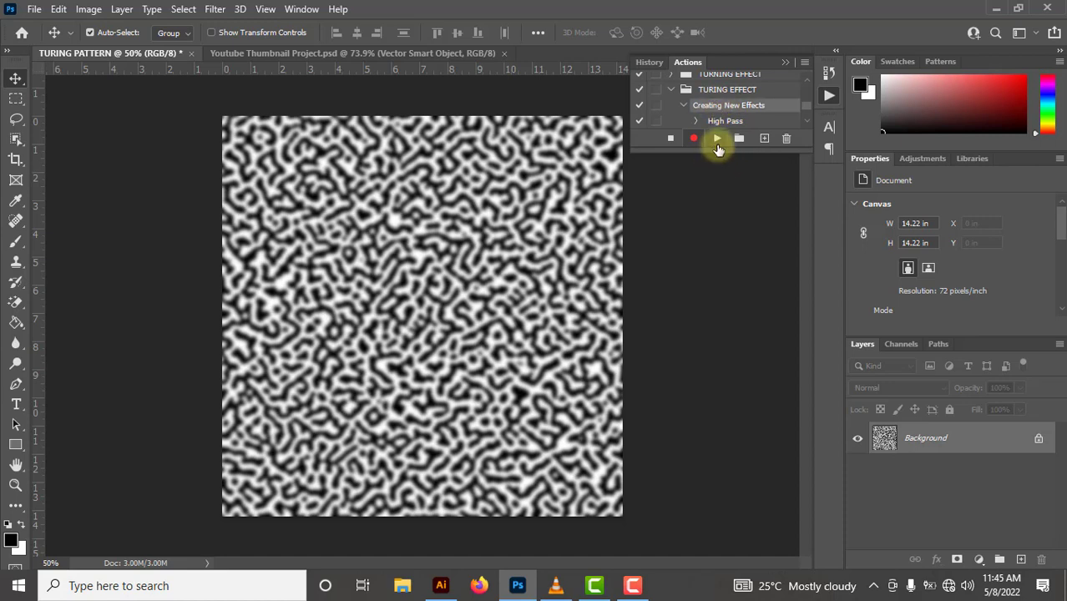
left_click(717, 141)
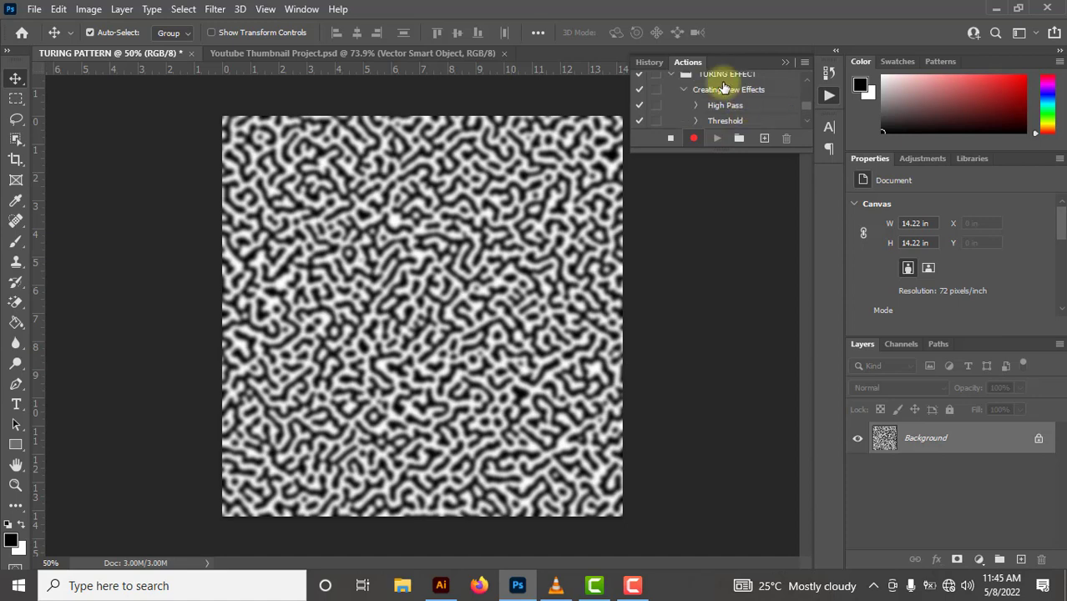
left_click(725, 90)
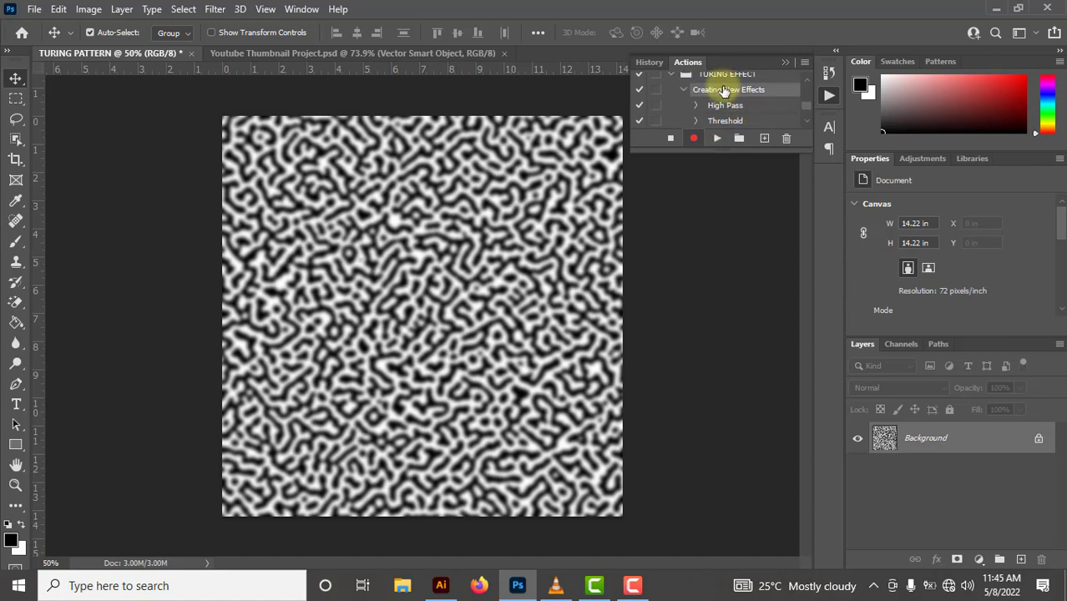
left_click(717, 138)
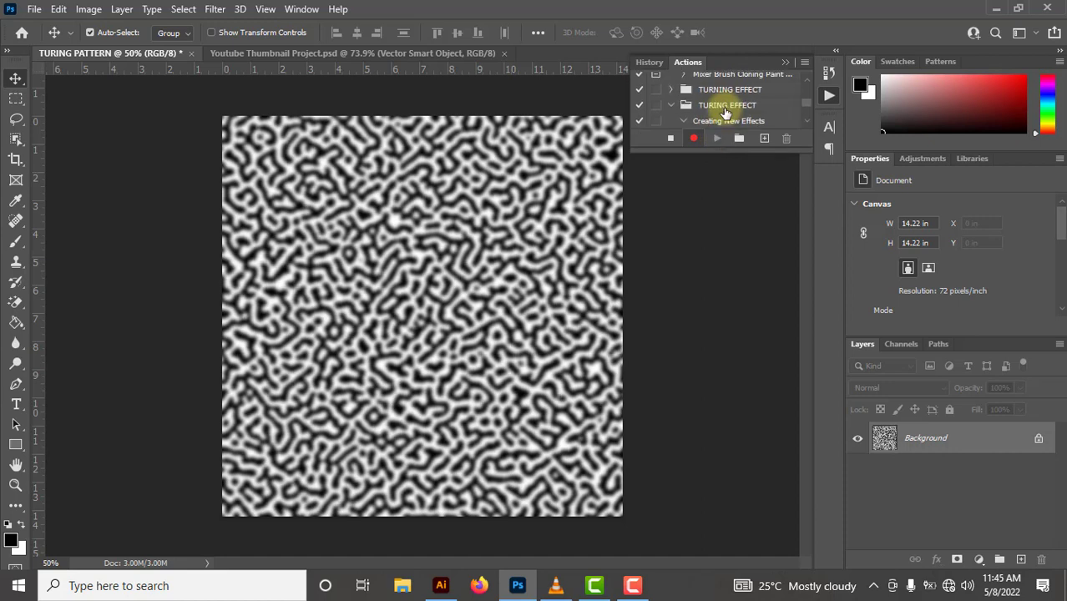
left_click(720, 121)
left_click(717, 138)
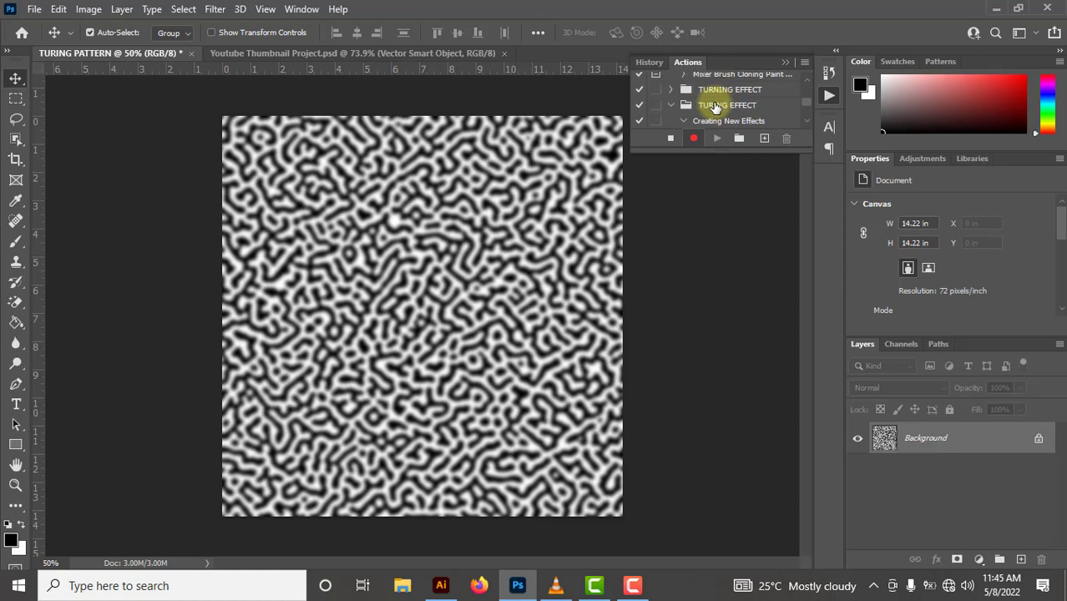
left_click(720, 121)
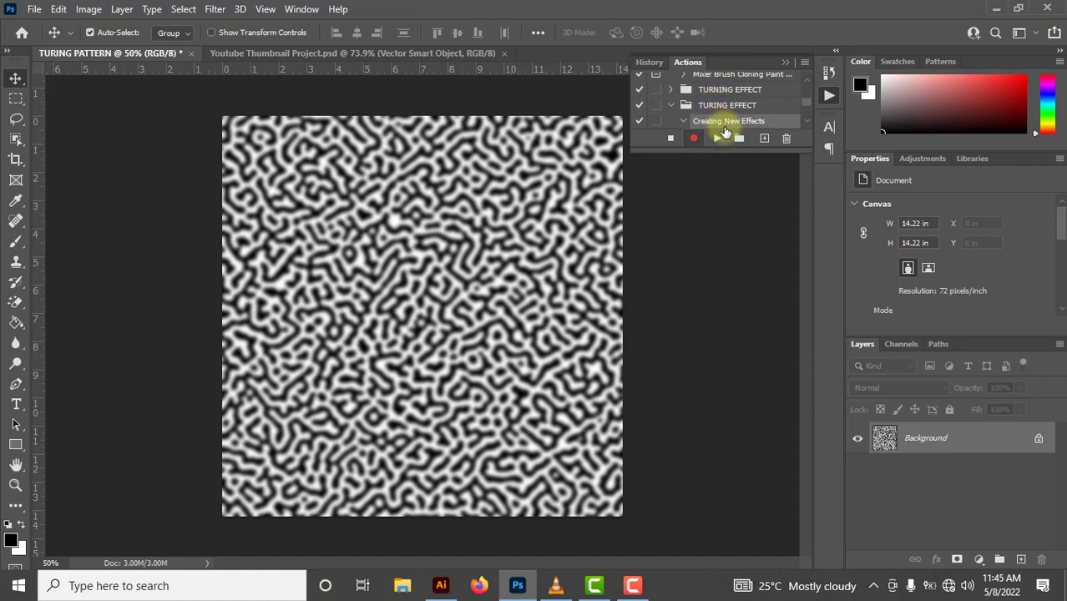
left_click(719, 137)
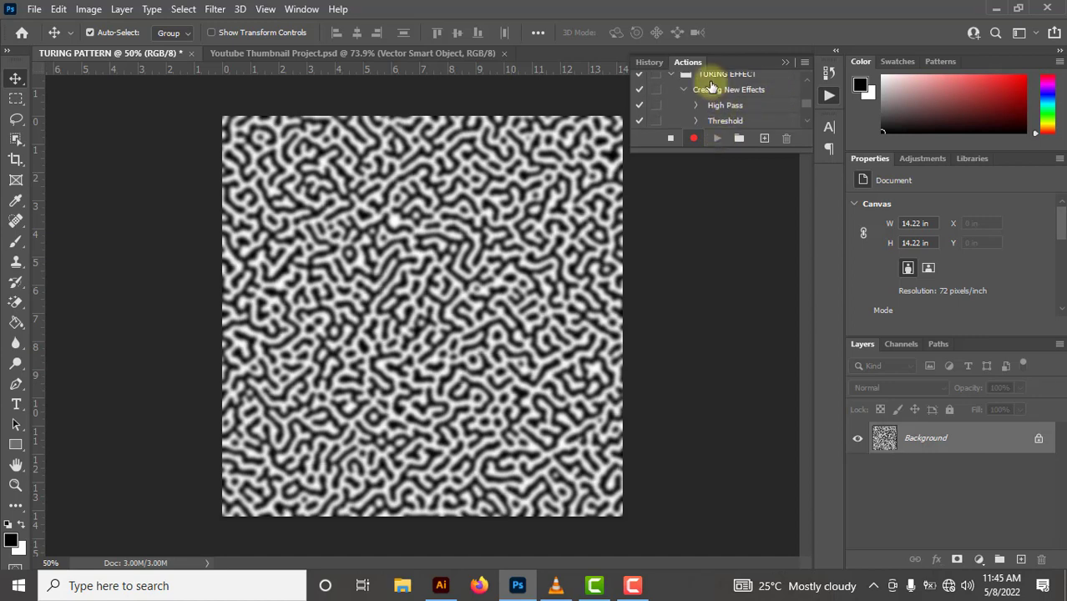
left_click(714, 92)
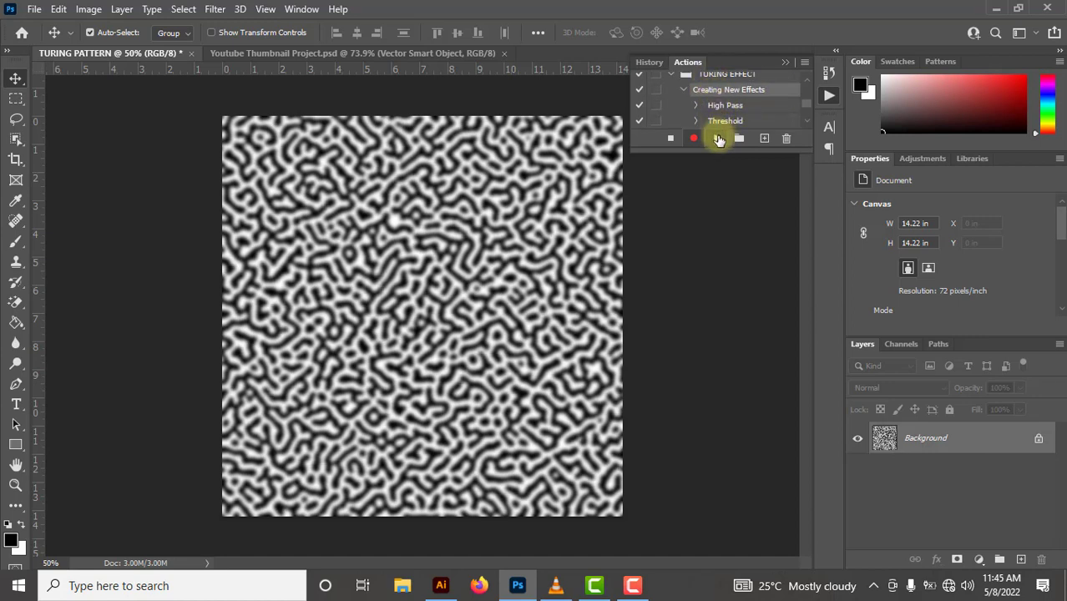
left_click(717, 139)
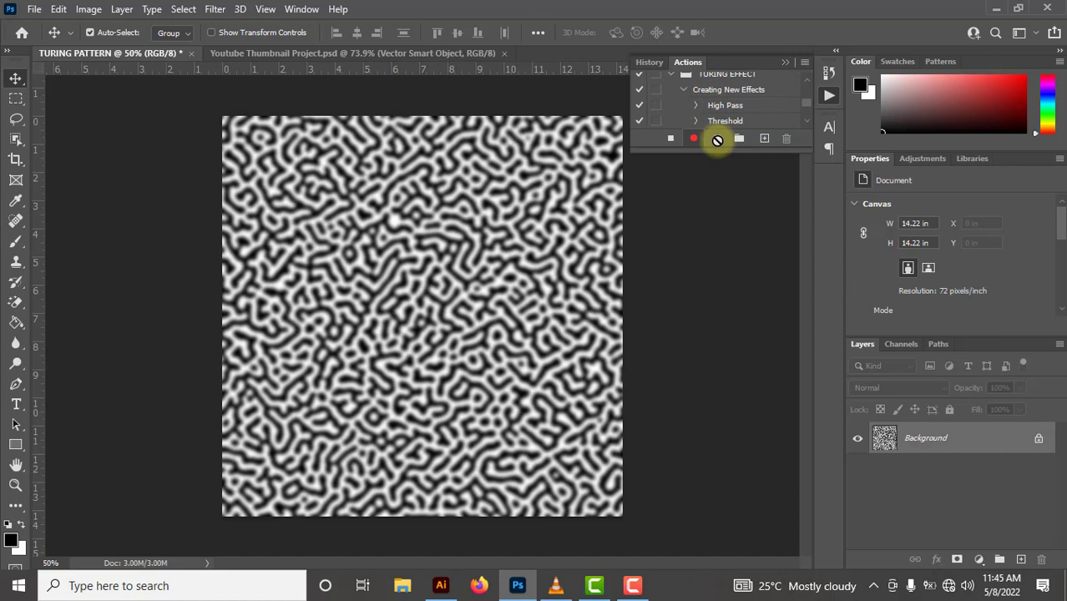
left_click(712, 92)
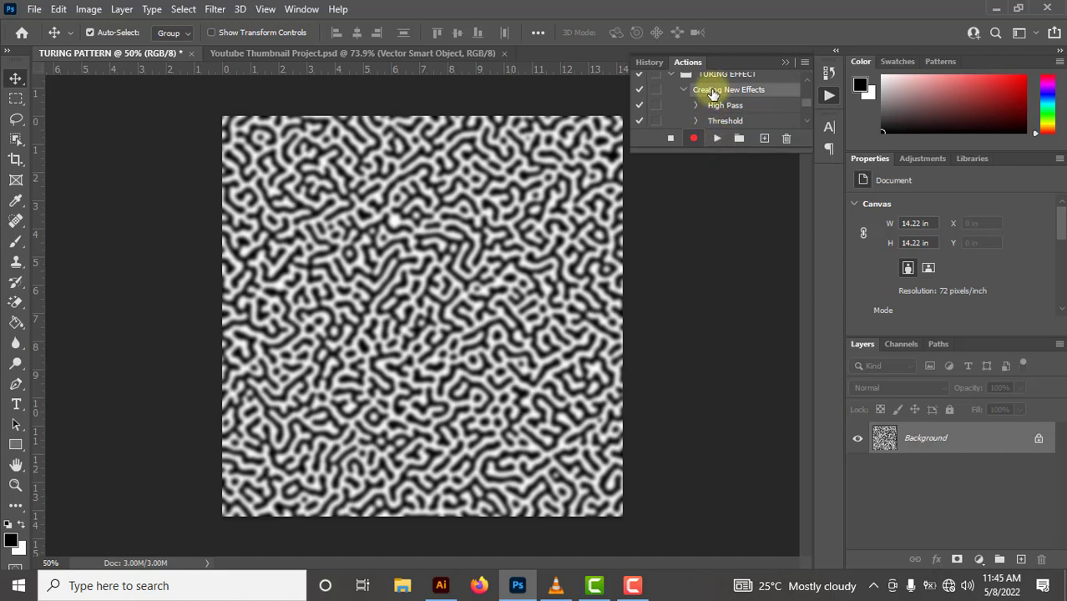
left_click(716, 139)
left_click(717, 138)
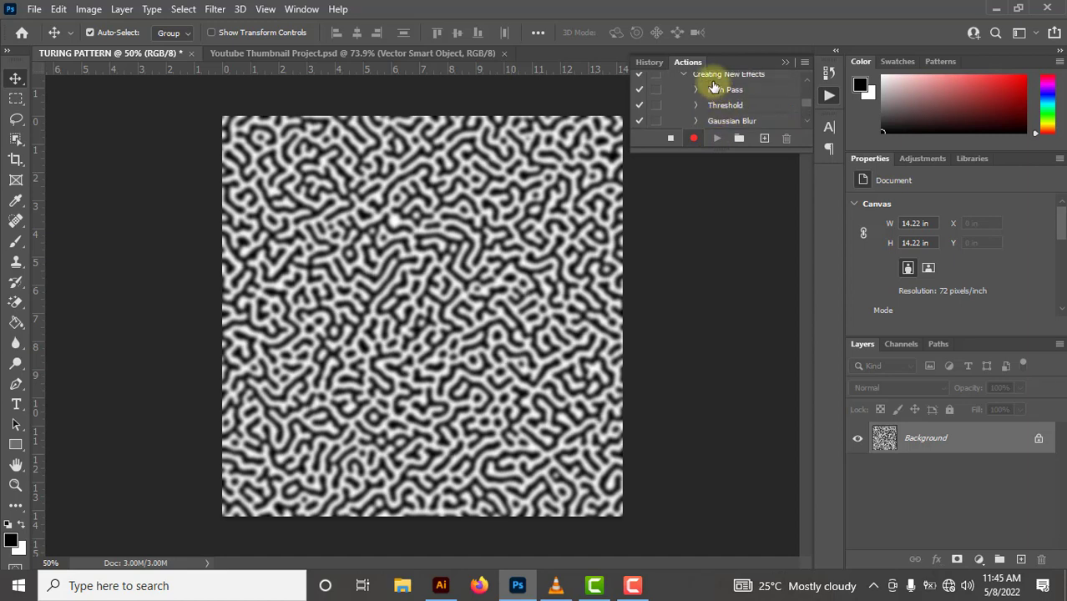
left_click(709, 77)
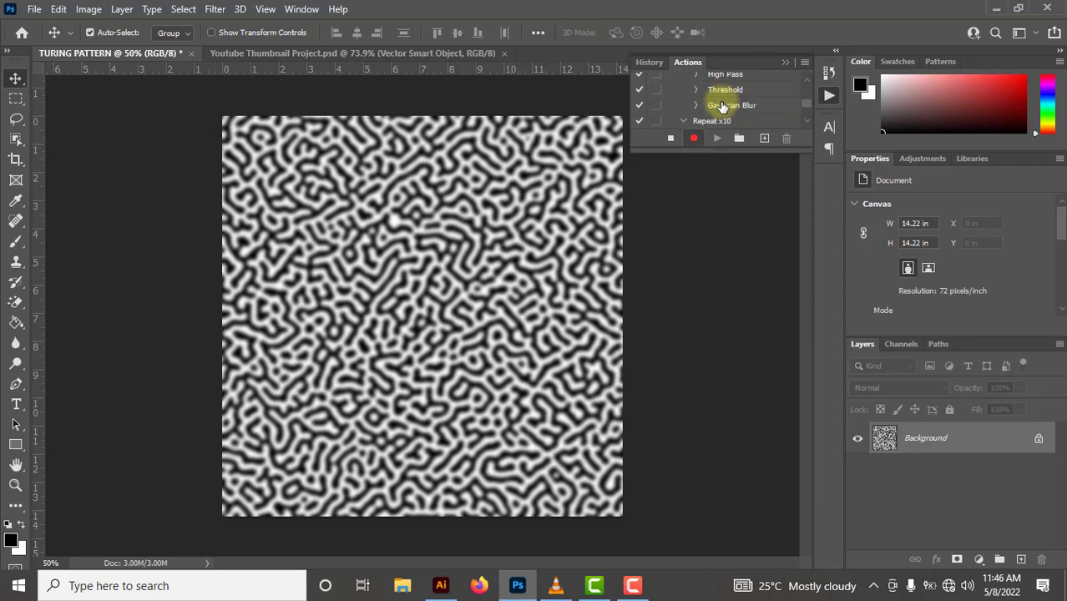
left_click(670, 139)
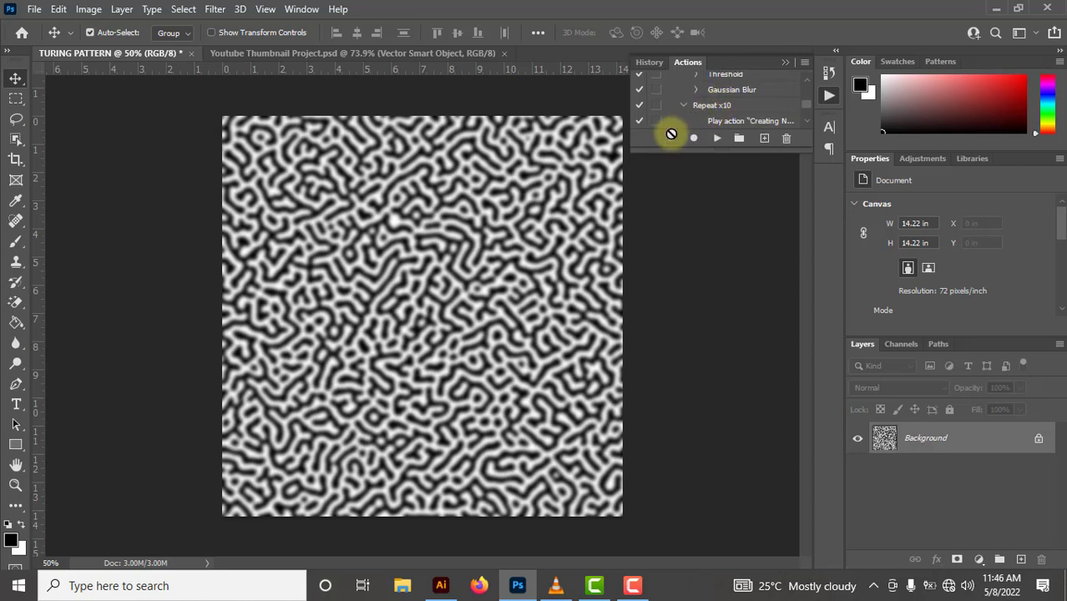
Step: Collapse the Repeat x10 action's recorded steps and play the whole action on the Background pattern
scroll(703, 107, "up", 3)
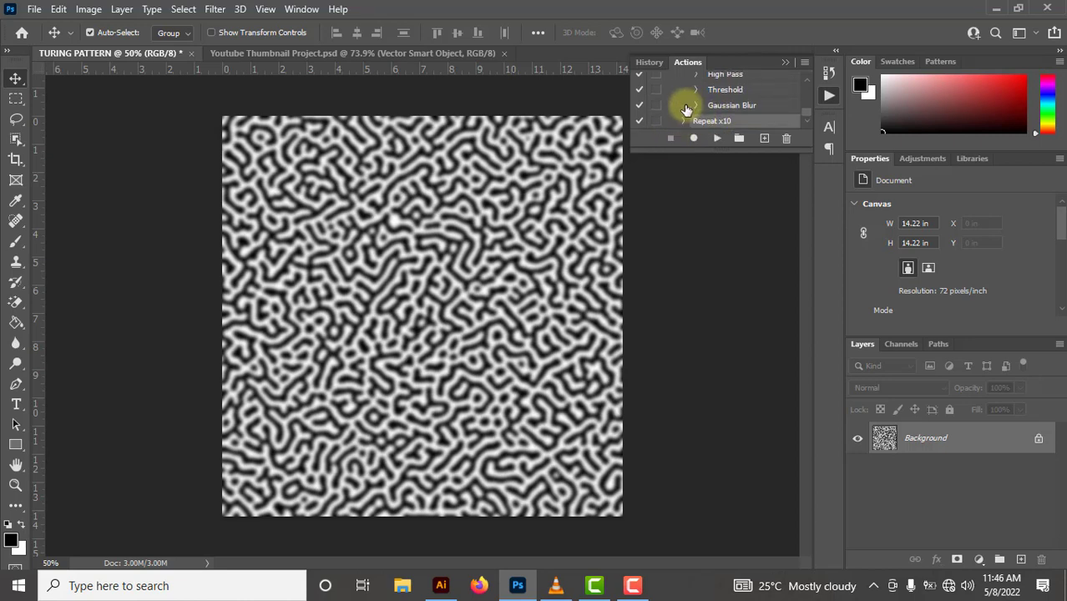
scroll(704, 108, "up", 2)
scroll(703, 108, "down", 3)
left_click(718, 140)
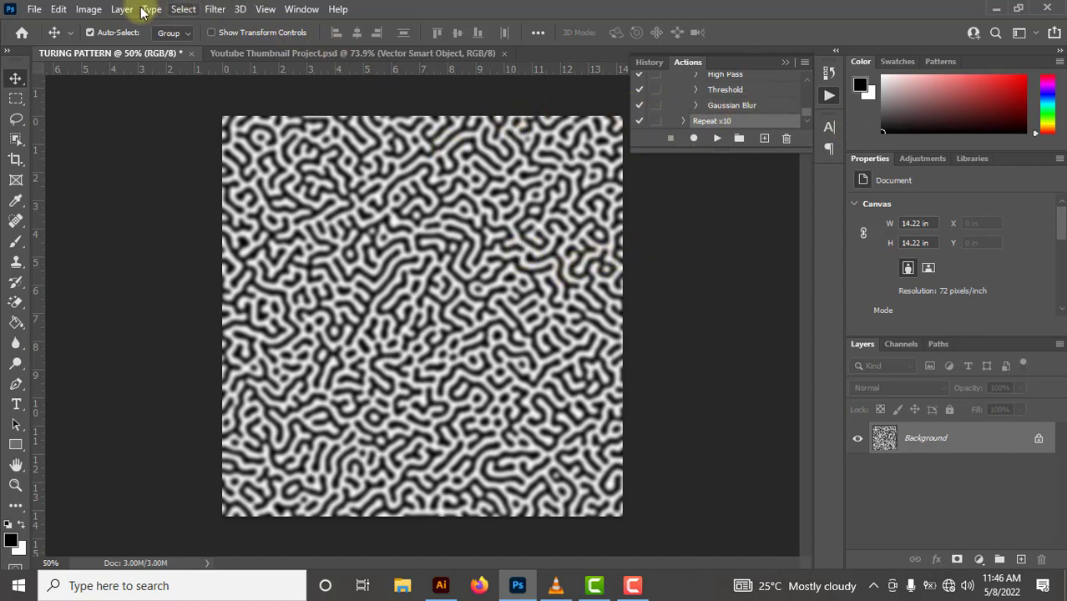
Step: Apply a Threshold adjustment at level 128 to the Background pattern
left_click(90, 10)
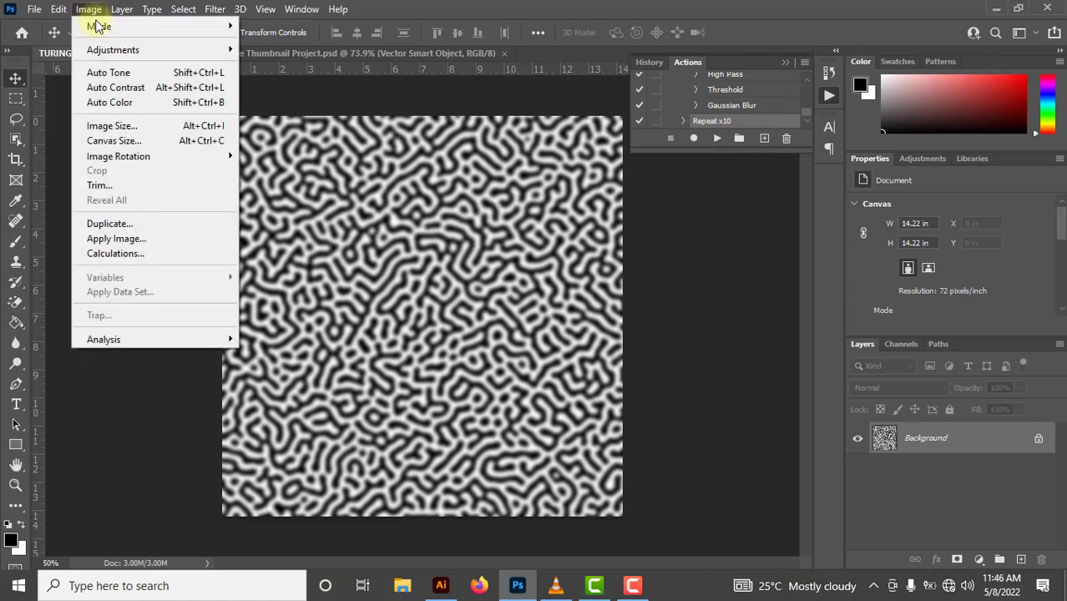
mouse_move(146, 50)
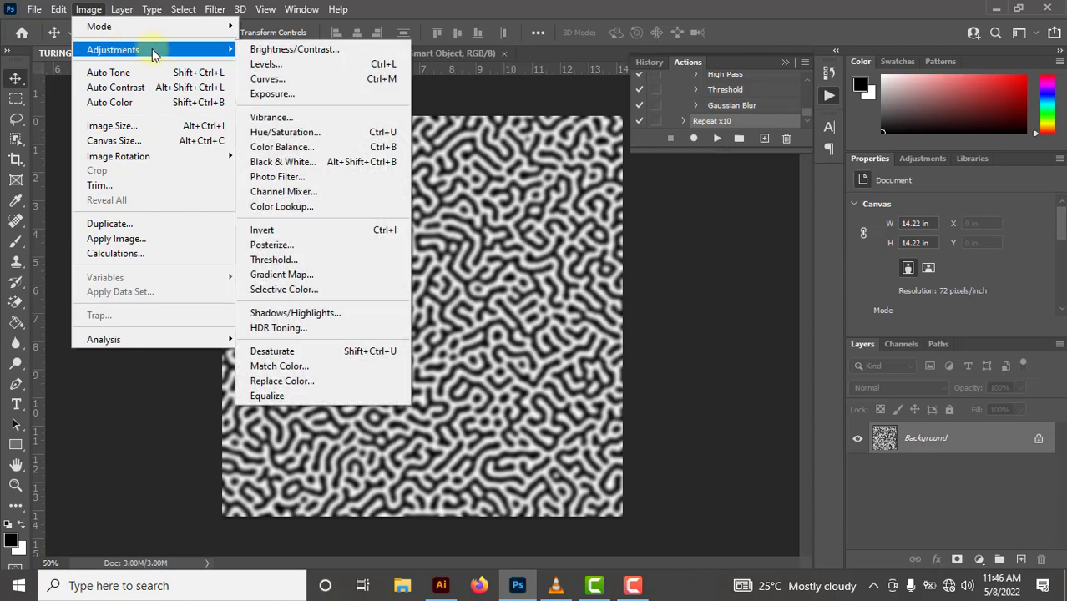
left_click(357, 262)
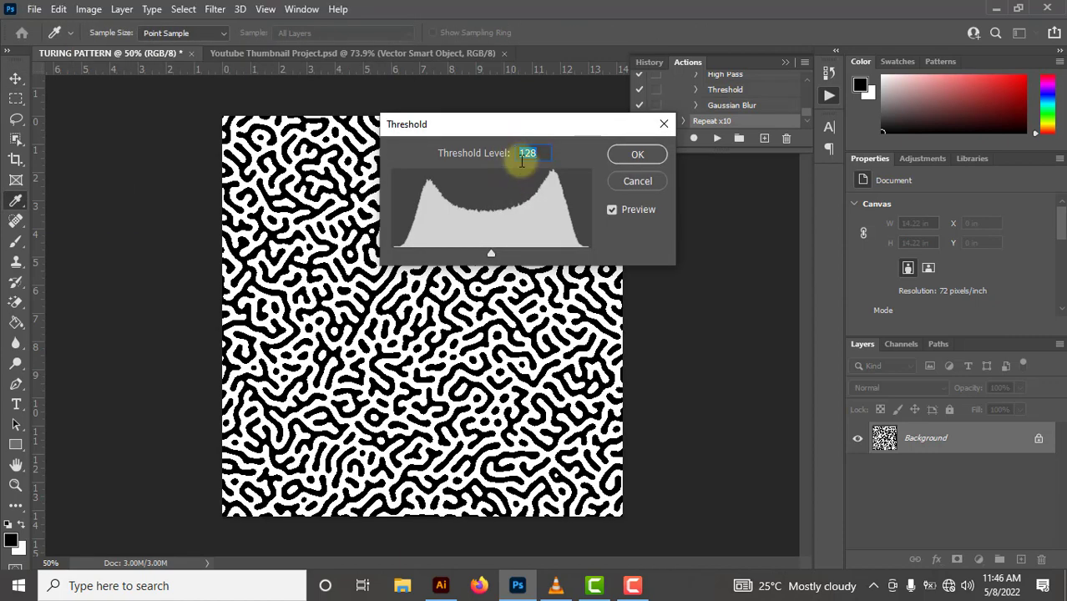
left_click(492, 251)
mouse_move(492, 253)
left_mouse_down()
mouse_move(405, 252)
mouse_move(463, 232)
mouse_move(557, 241)
mouse_move(494, 263)
left_mouse_up()
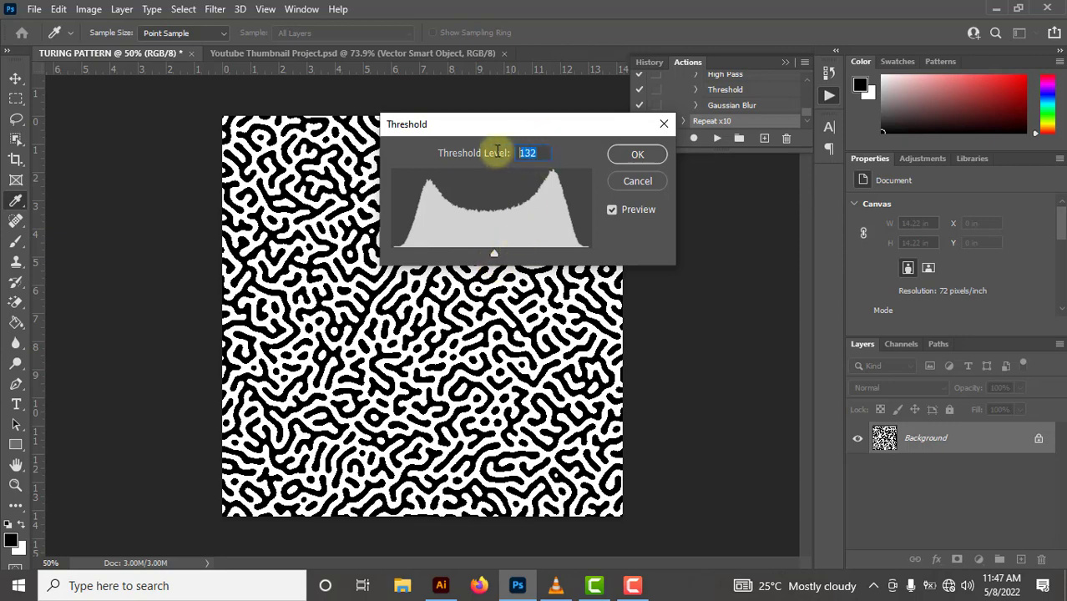
type("128")
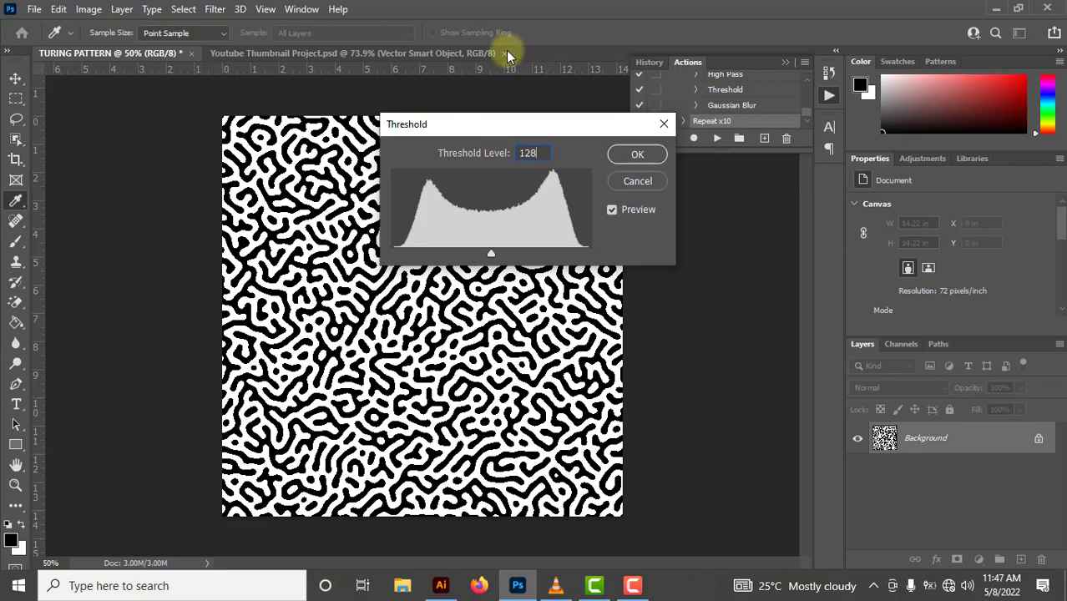
left_click_drag(529, 126, 578, 113)
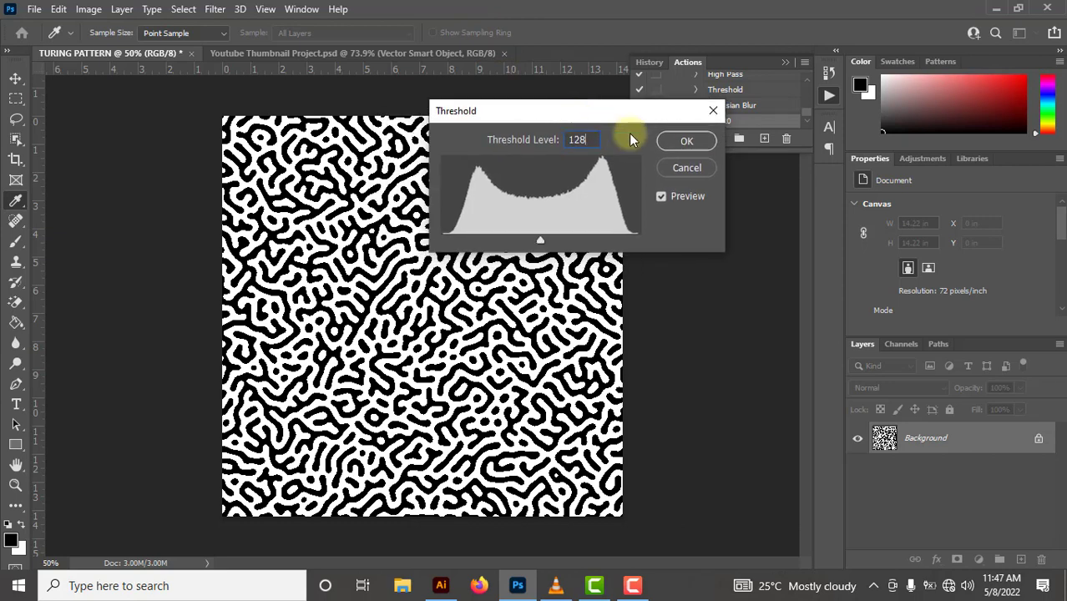
left_click(675, 143)
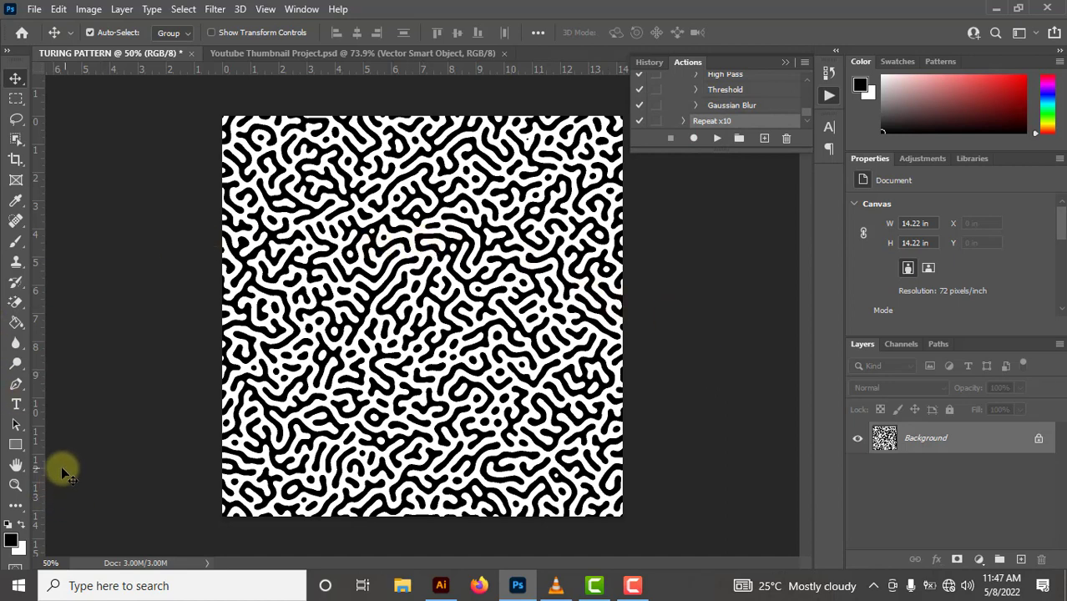
Step: Fill the Background layer with white and render black-and-white Clouds over it
key("x")
key("x")
key("x")
key("x")
key("ctrl+BackSpace")
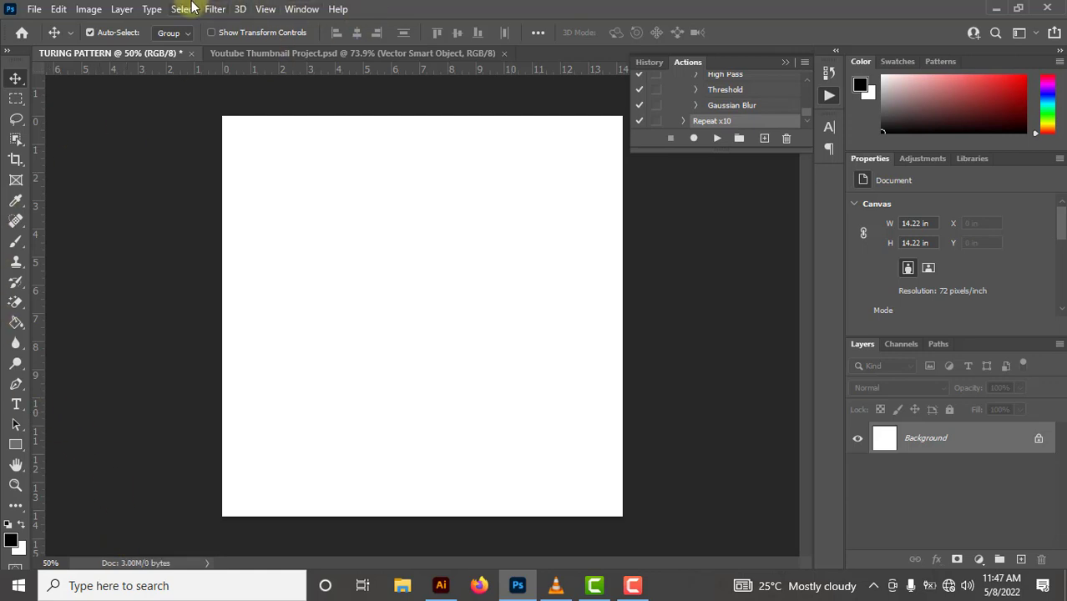
left_click(219, 10)
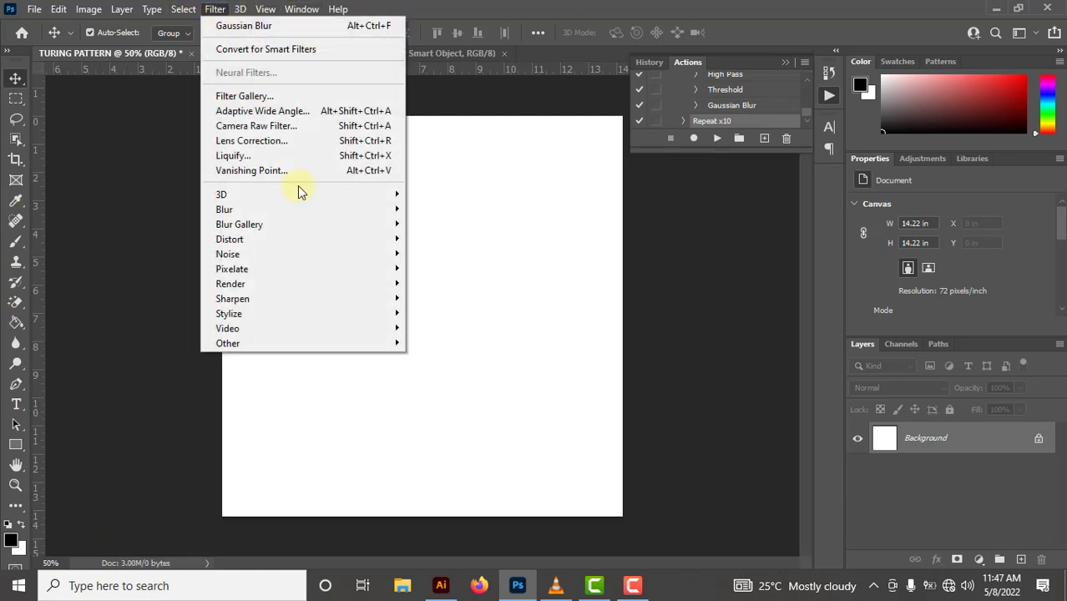
mouse_move(339, 275)
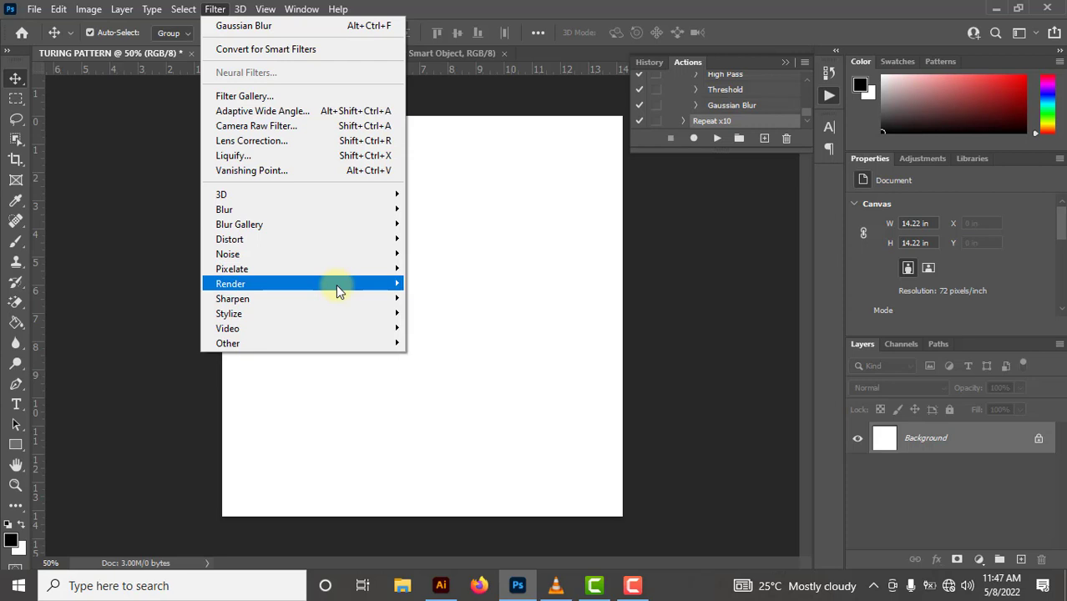
mouse_move(335, 284)
left_click(436, 336)
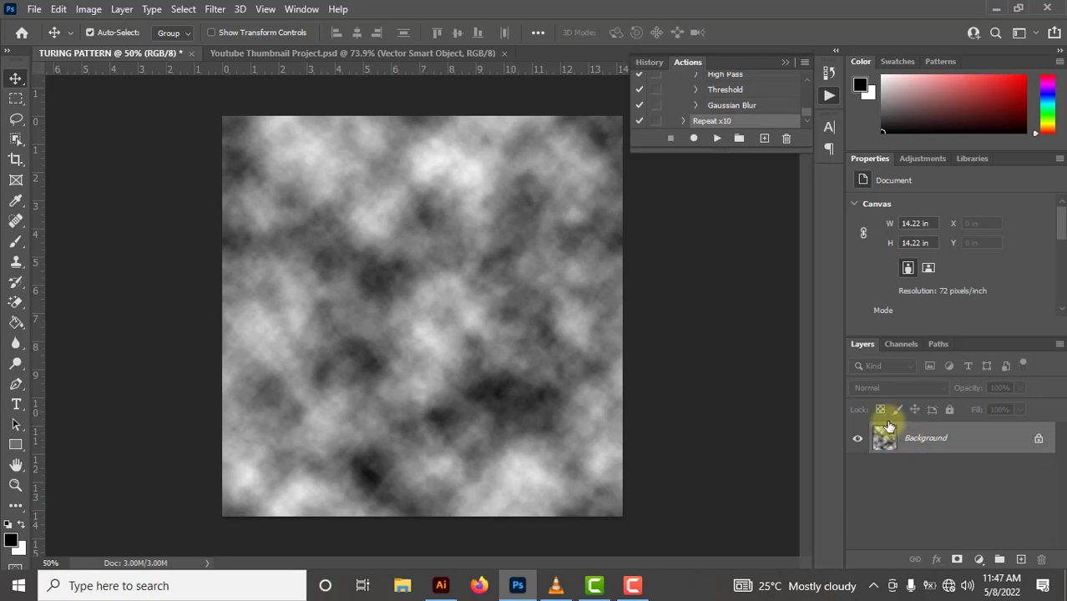
Step: Make three duplicate layers of the clouds Background
key("ctrl+j")
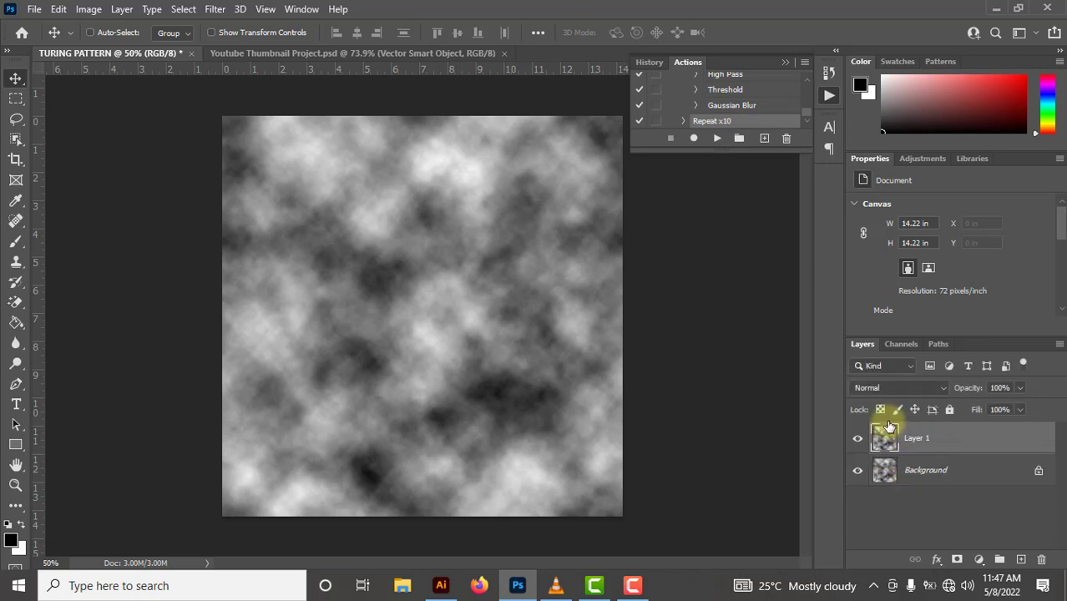
key("ctrl+j")
key("ctrl+j")
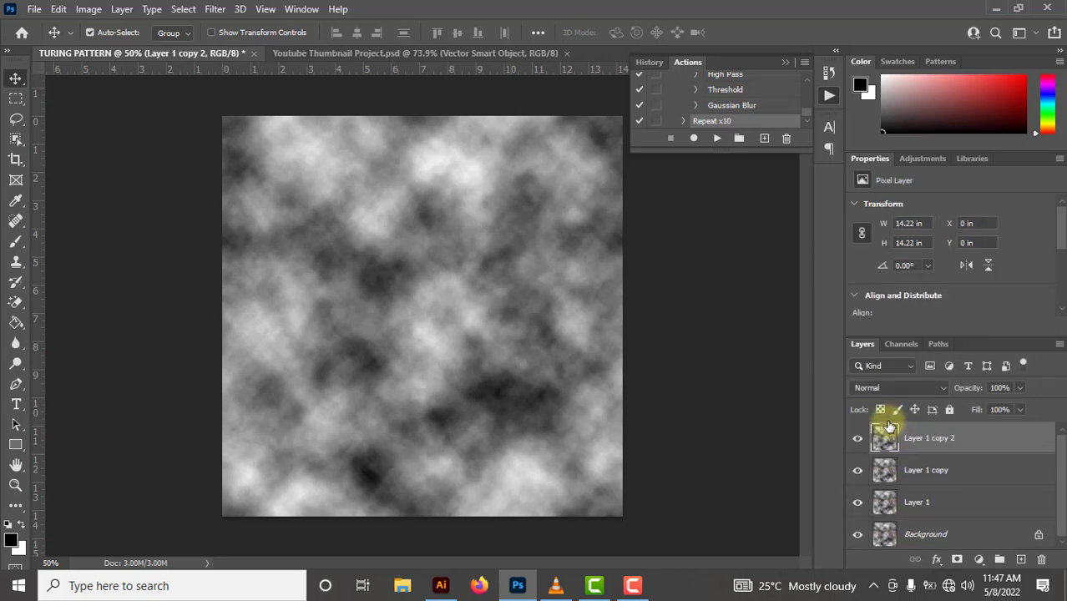
Step: Start the Crop tool and pull the crop frame's upper-left and lower-right corners well outside the clouds image
left_click(27, 159)
left_click(31, 160)
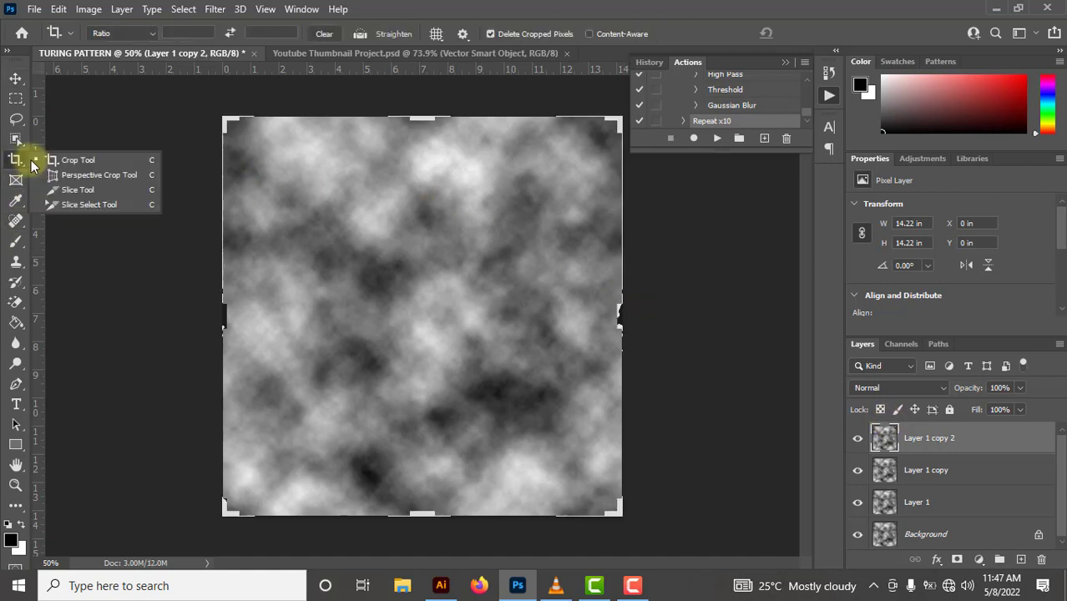
left_click(129, 157)
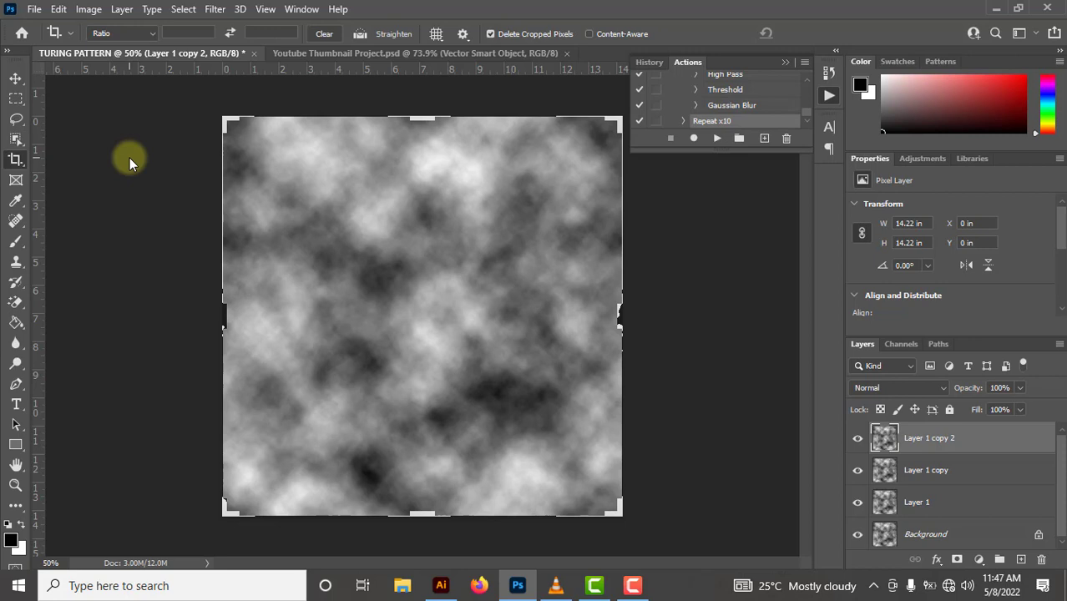
key("ctrl+minus")
key("ctrl+minus")
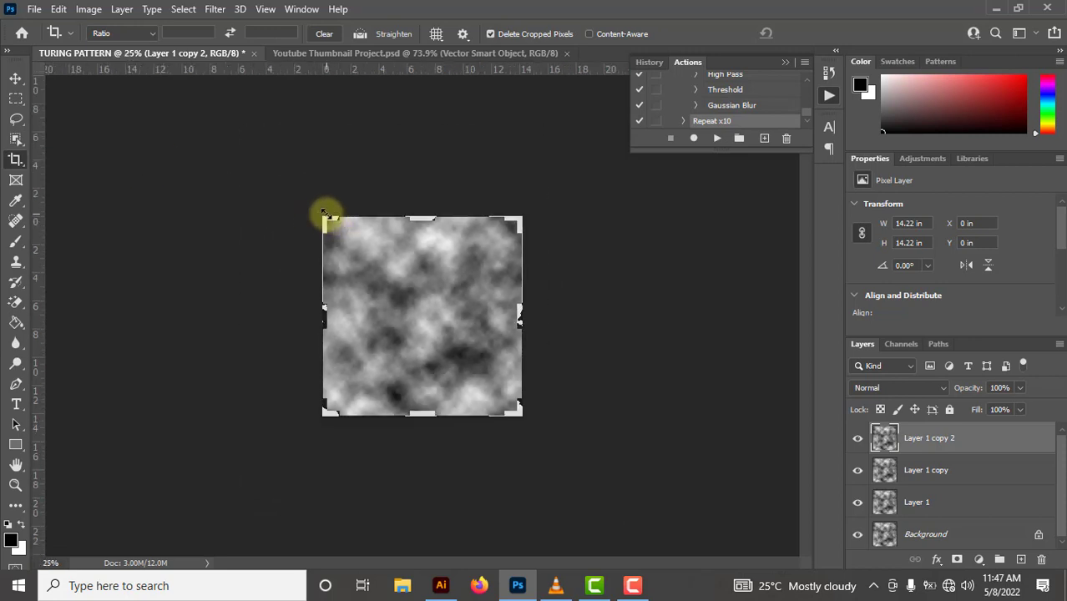
left_click_drag(327, 213, 260, 153)
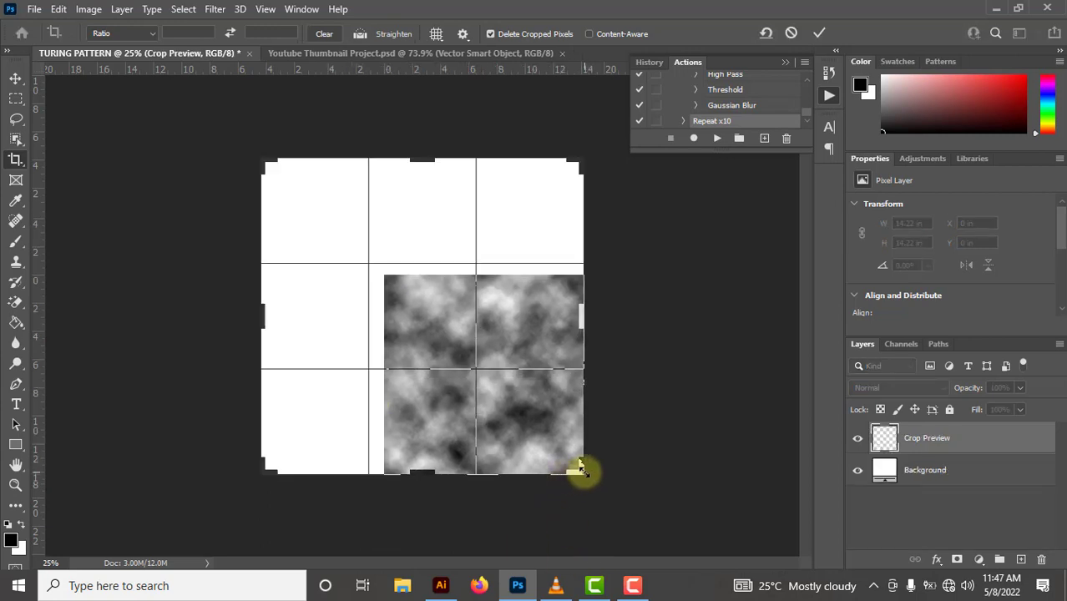
left_click_drag(581, 469, 668, 548)
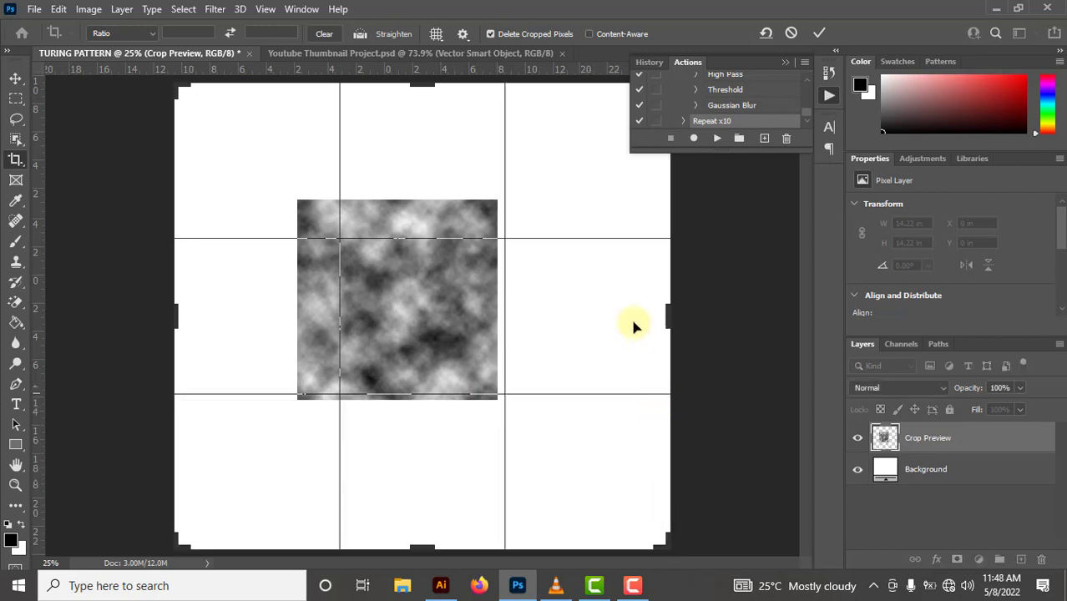
Step: Collapse the Actions panel, extend the crop frame on all sides to about 58.9 in high, and apply the enlarged canvas
left_click(785, 62)
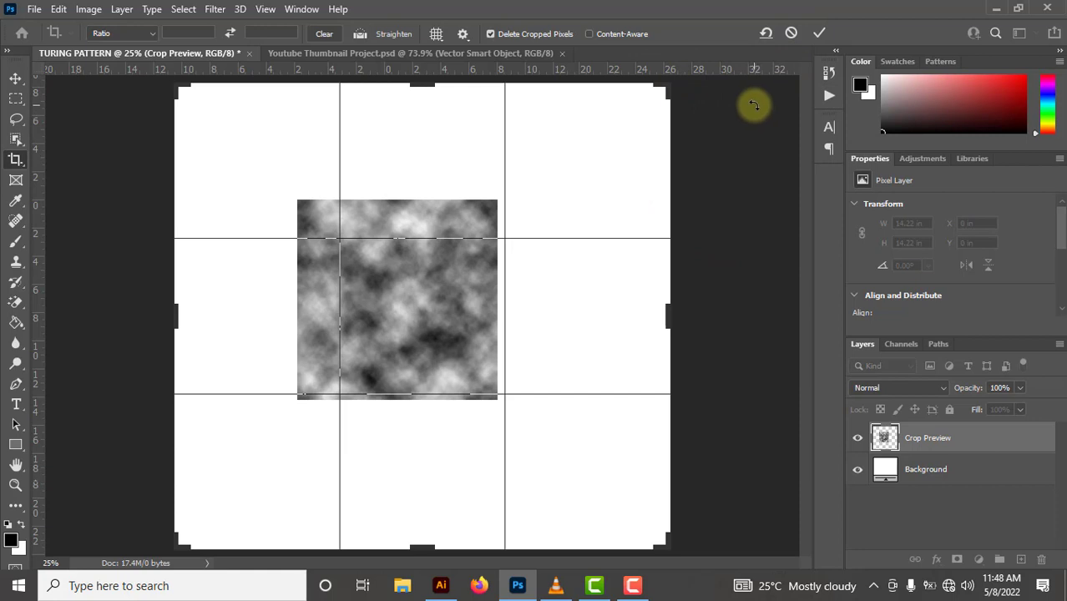
key("ctrl+minus")
key("ctrl+minus")
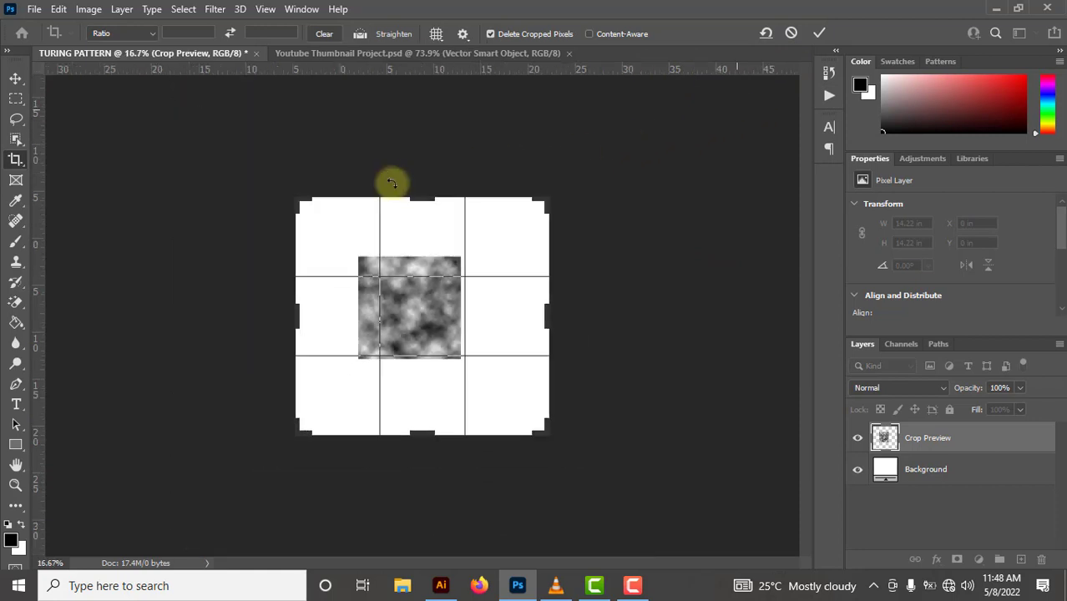
left_click_drag(410, 202, 317, 332)
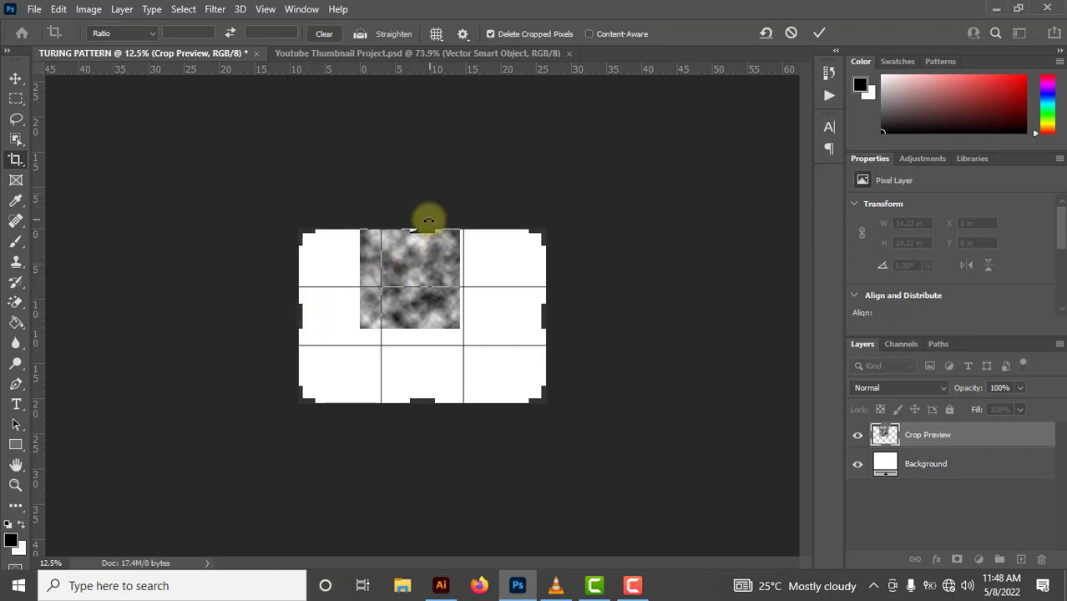
left_click_drag(419, 232, 419, 147)
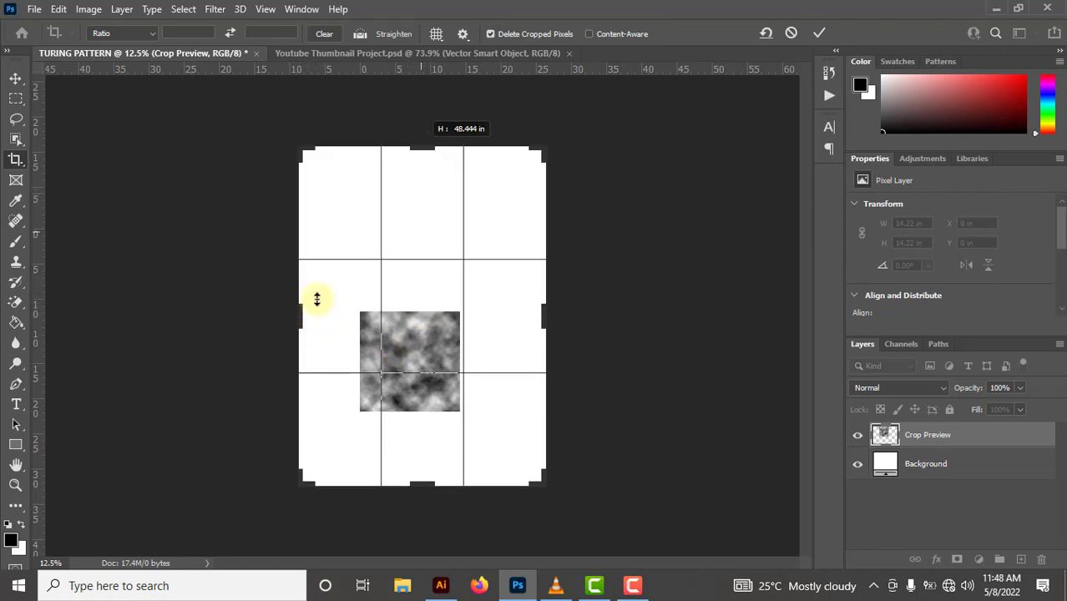
left_click_drag(300, 310, 227, 302)
left_click_drag(614, 315, 651, 305)
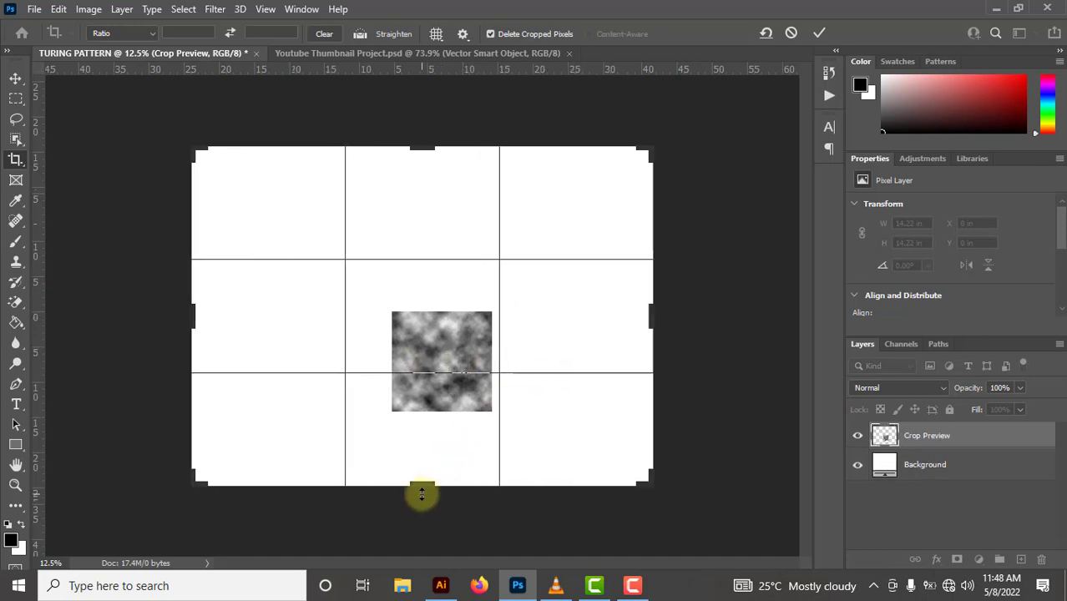
left_click_drag(421, 493, 416, 529)
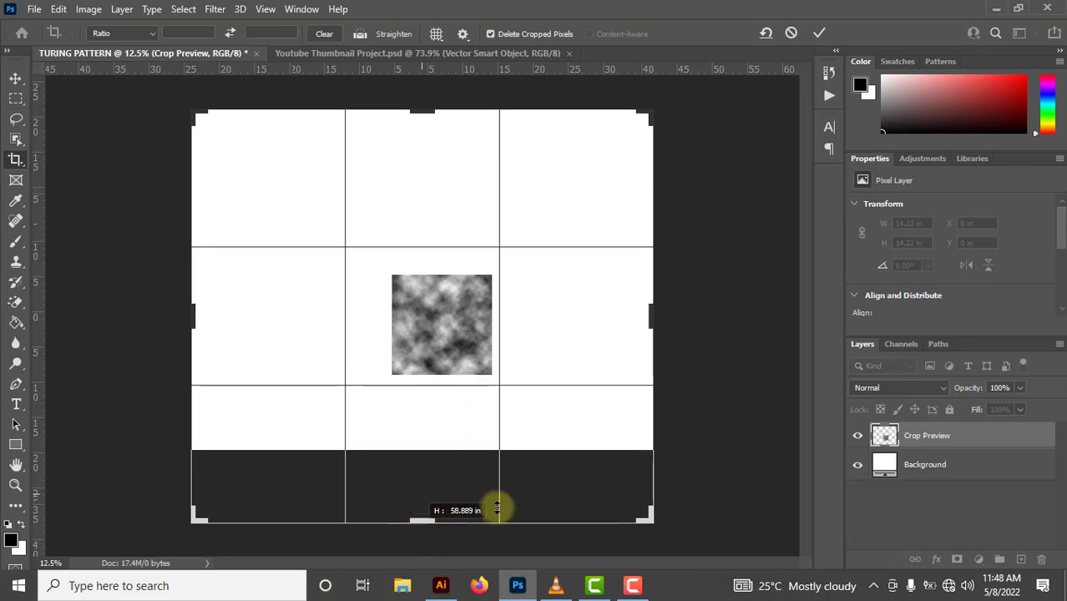
left_click_drag(655, 312, 663, 311)
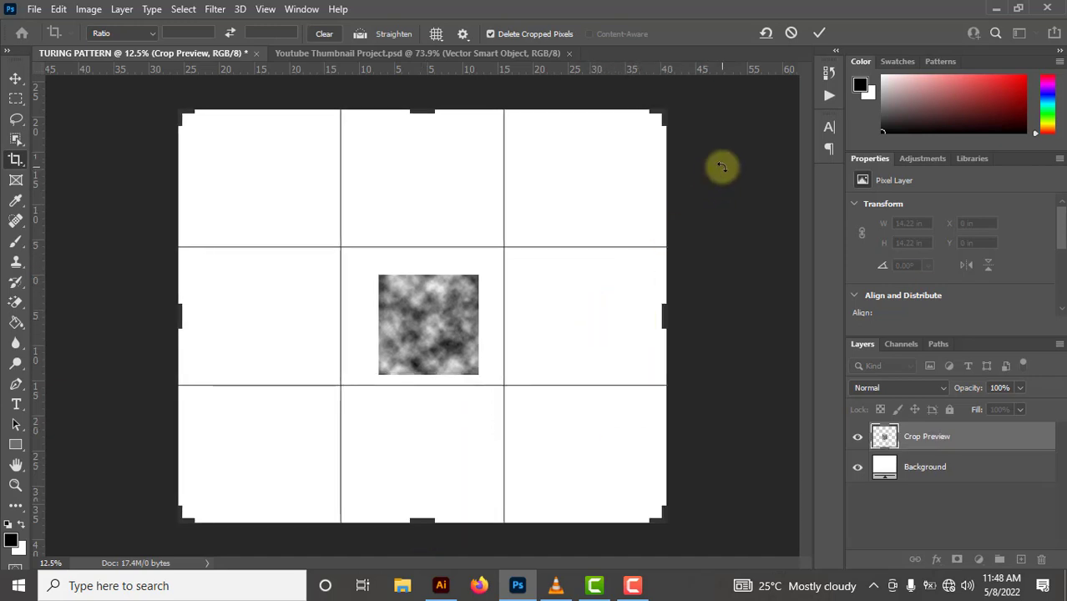
key("Return")
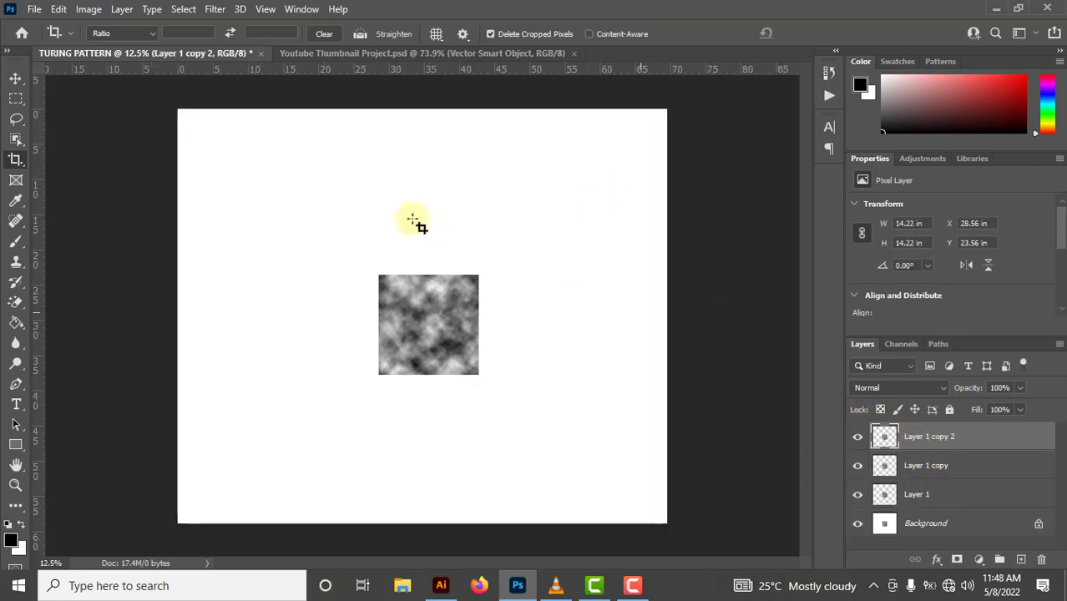
Step: Move the three cloud copies beside, below and diagonally below the original so they form a gapless 2 x 2 grid
key("v")
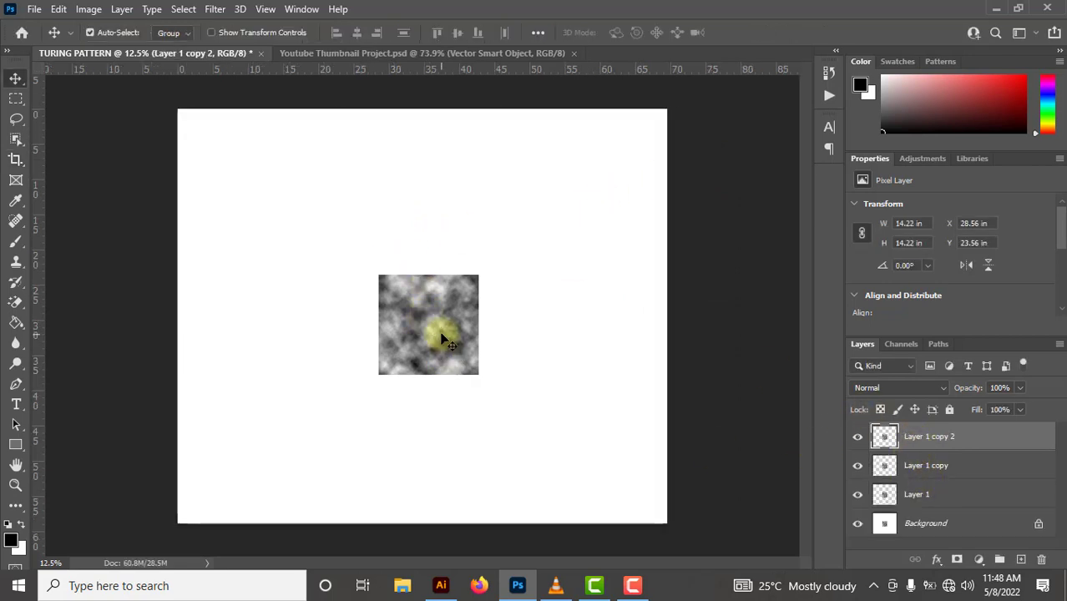
left_click_drag(445, 332, 536, 338)
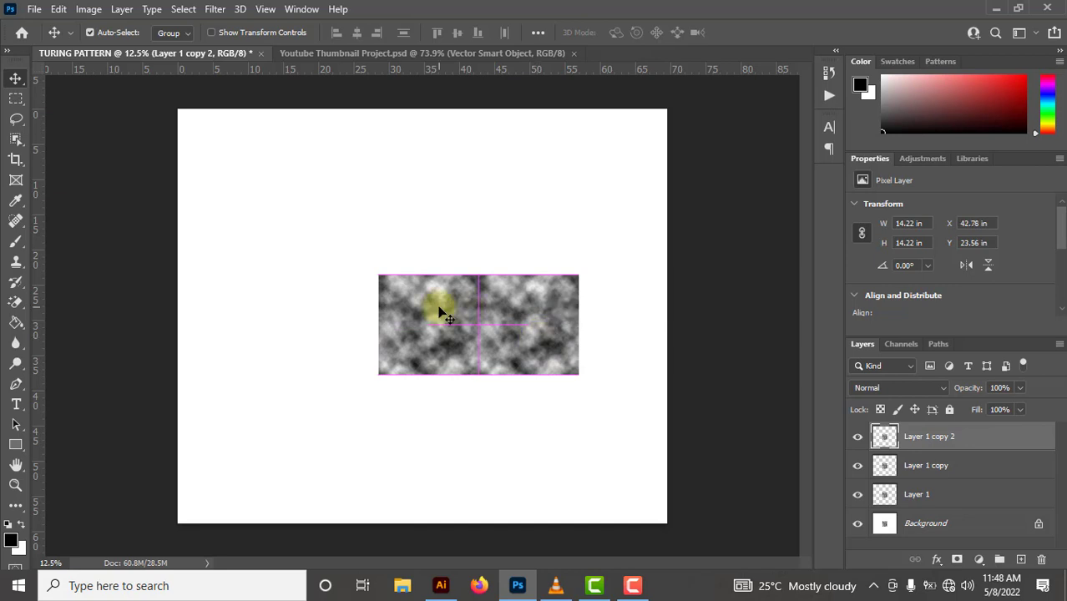
left_click_drag(442, 313, 430, 424)
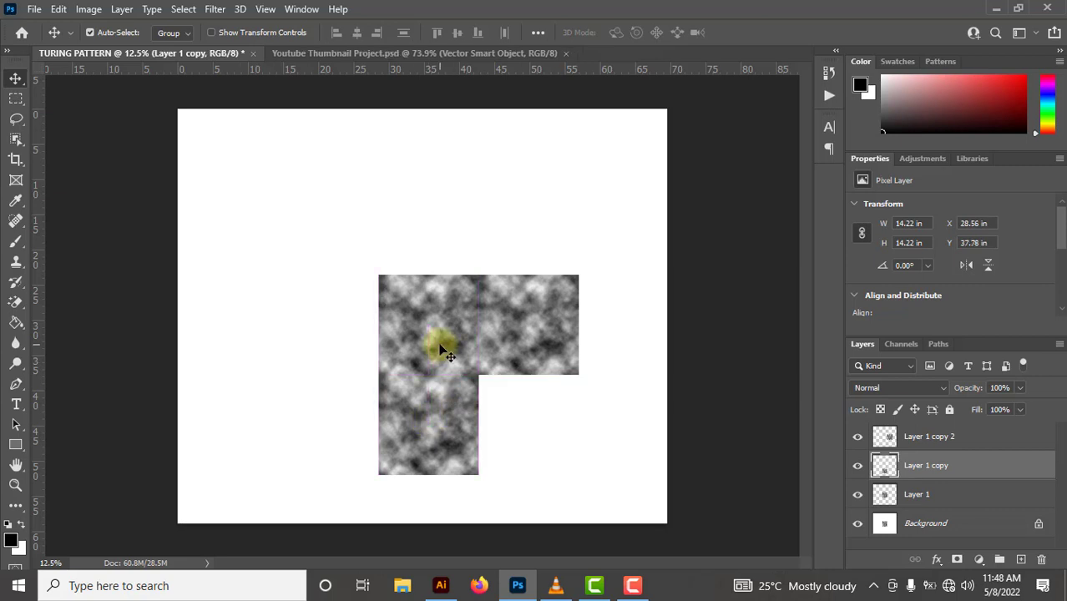
left_click(441, 349)
left_click_drag(445, 352, 538, 445)
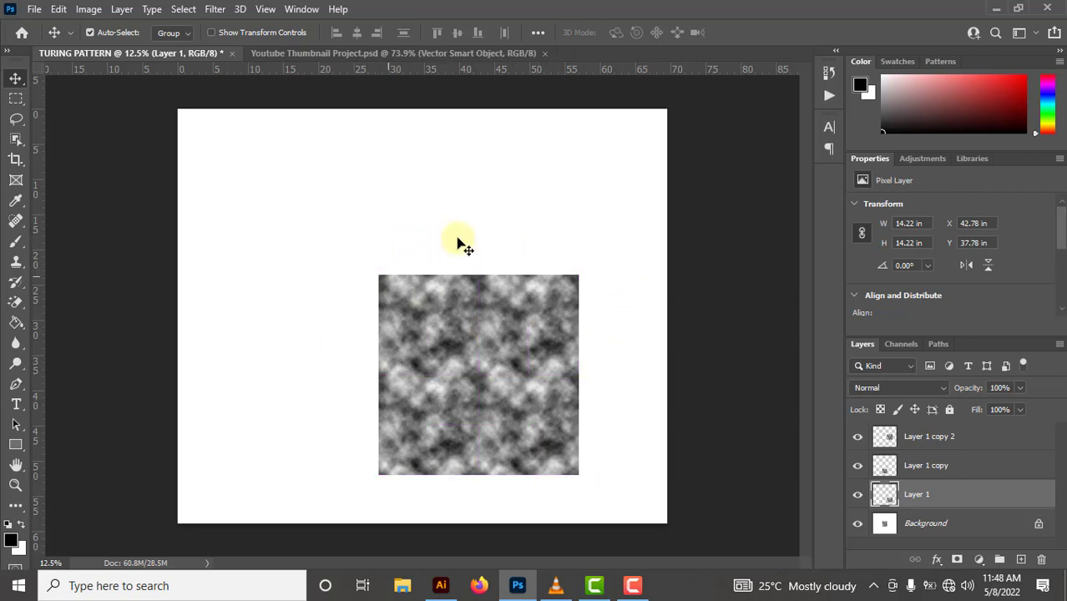
Step: Crop the canvas to the 2 x 2 clouds grid, about 28.4 by 28.4 in
left_click(17, 160)
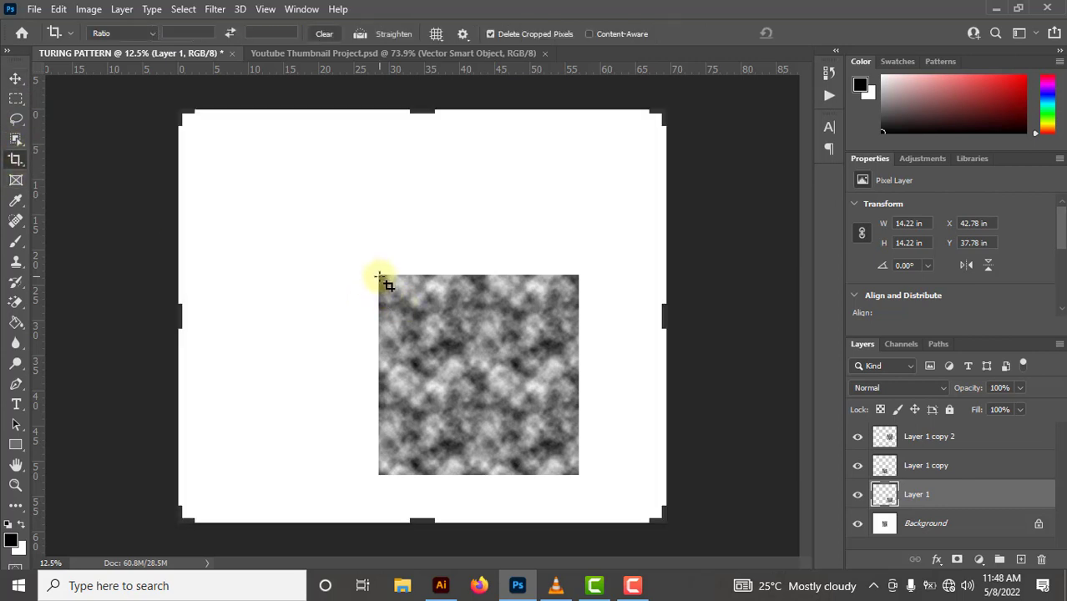
mouse_move(381, 277)
left_mouse_down()
mouse_move(493, 401)
mouse_move(576, 447)
mouse_move(580, 479)
left_mouse_up()
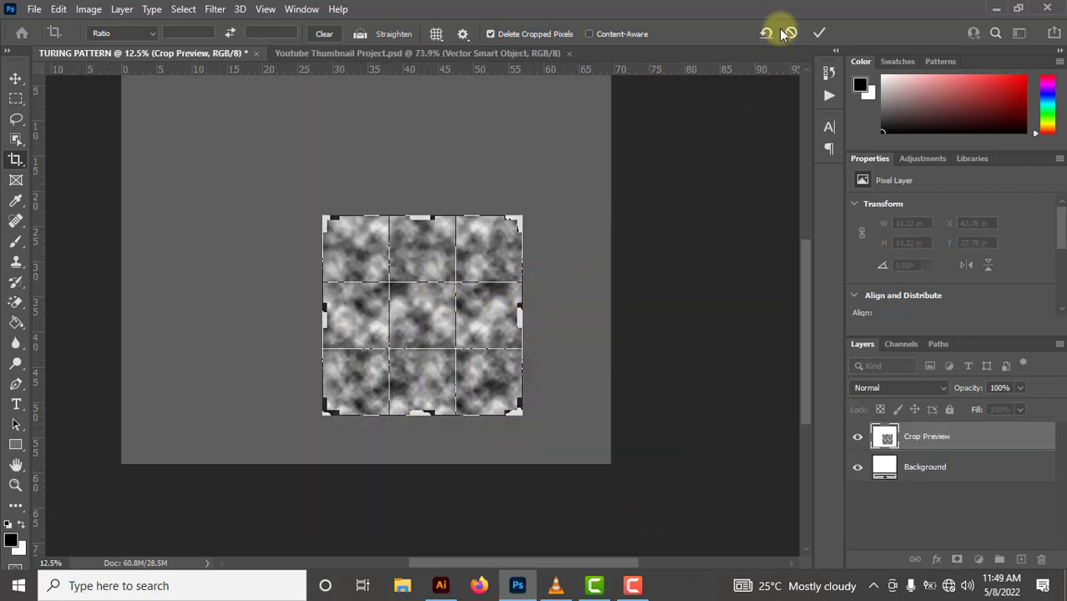
left_click(820, 35)
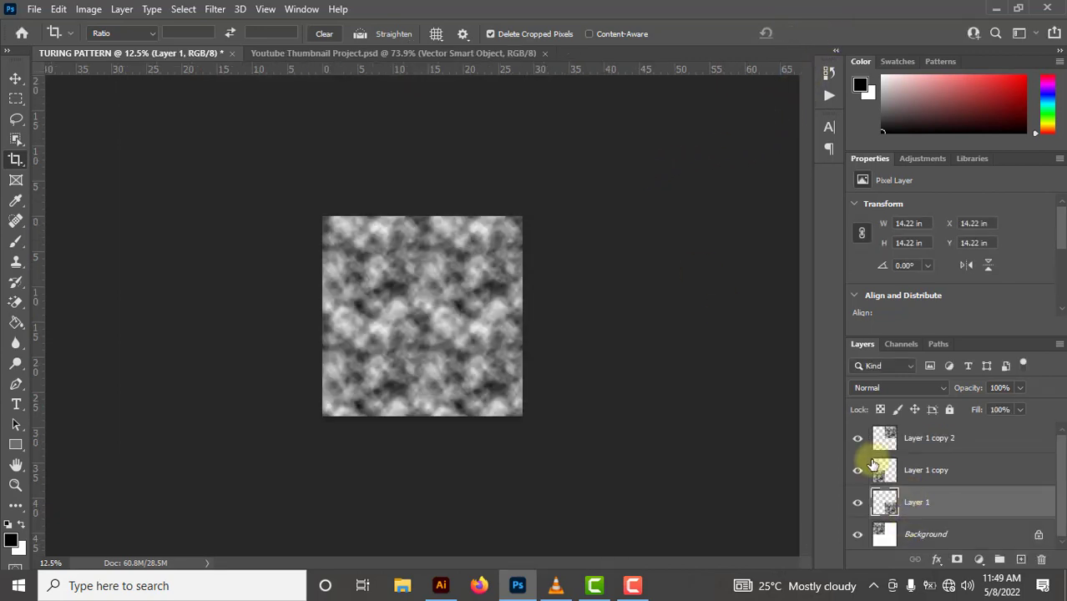
Step: Stamp all visible layers into a new merged layer above Layer 1 copy 2
left_click(909, 439)
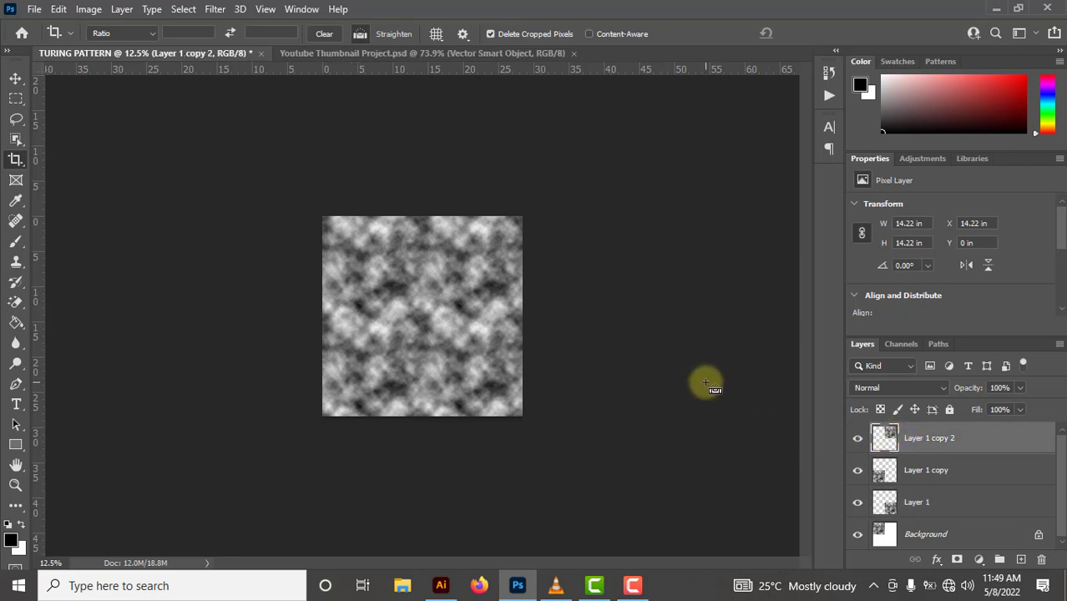
key("ctrl+shift+alt+e")
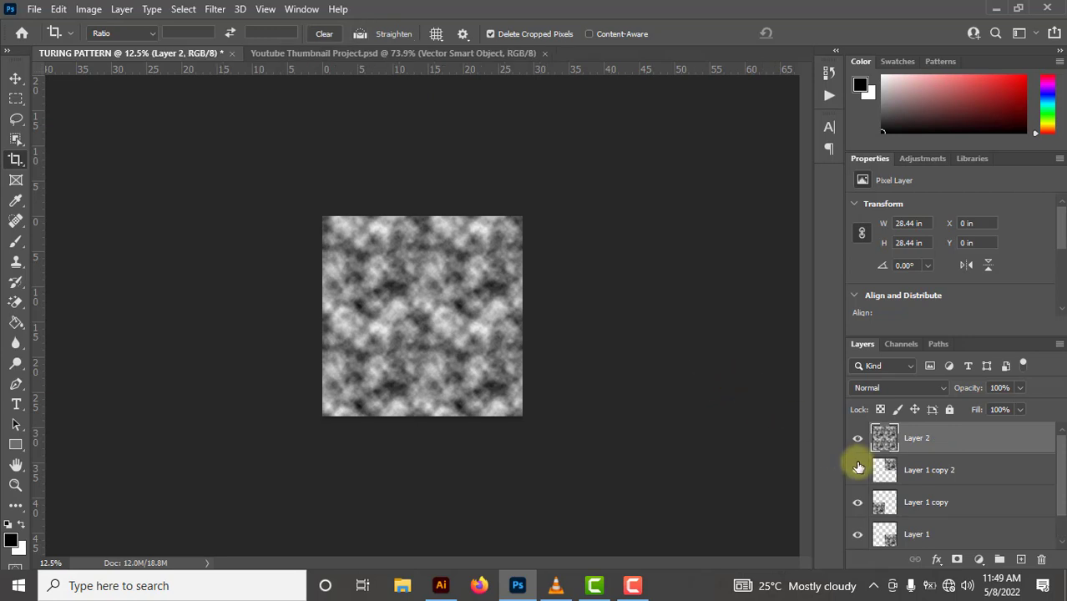
Step: Hide Layer 1 copy 2, Layer 1 copy and Layer 1 beneath the merged Layer 2
left_click(857, 470)
left_click(858, 504)
scroll(857, 504, "down", 1)
left_click(858, 504)
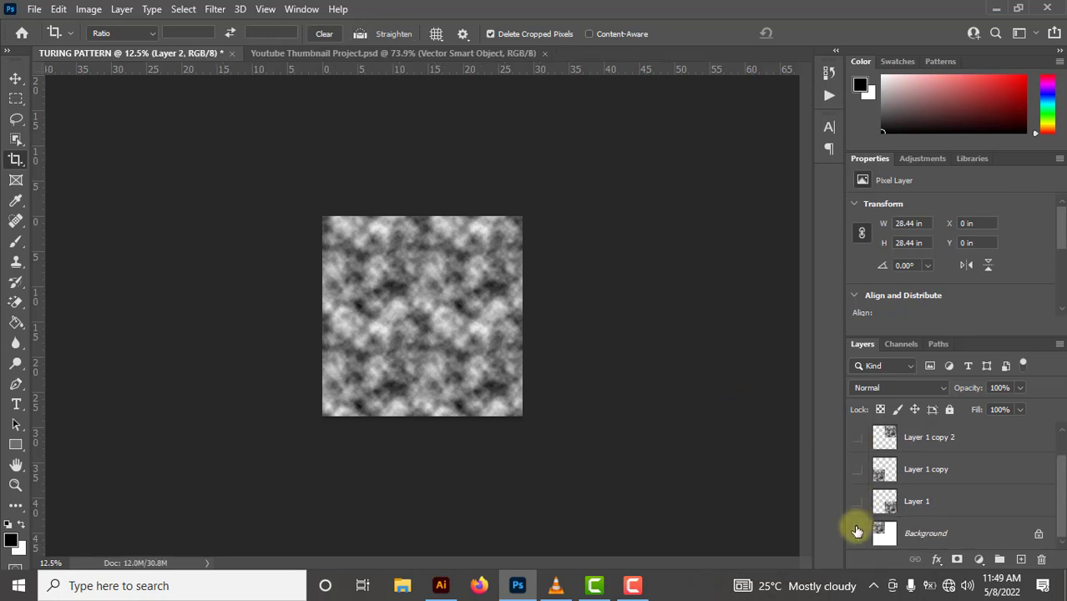
scroll(858, 532, "up", 1)
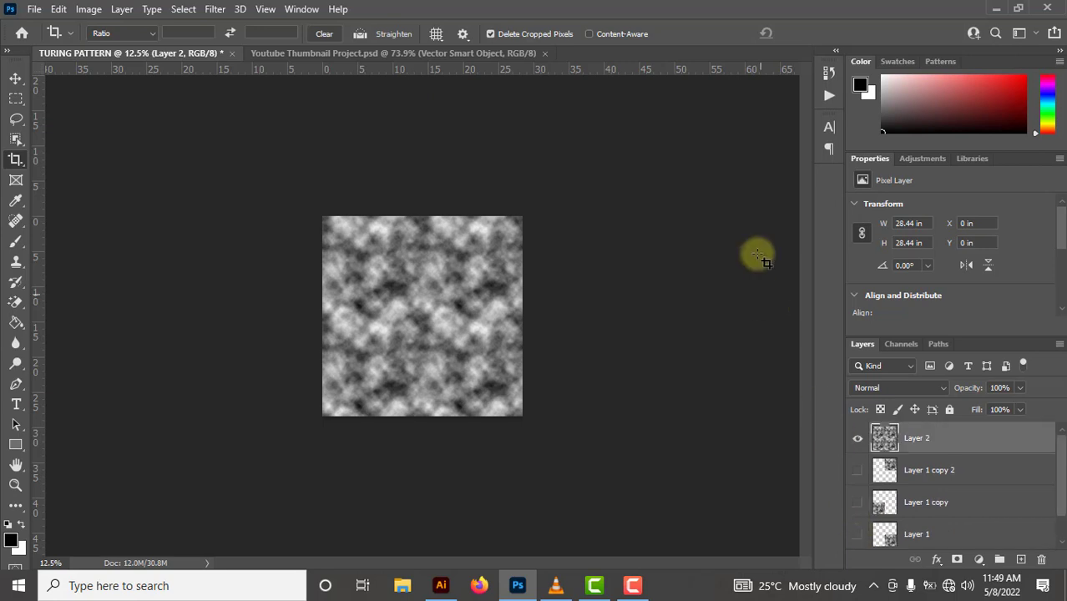
Step: Run the Repeat x10 action on Layer 2 and fit the resulting pattern to the view
left_click(826, 96)
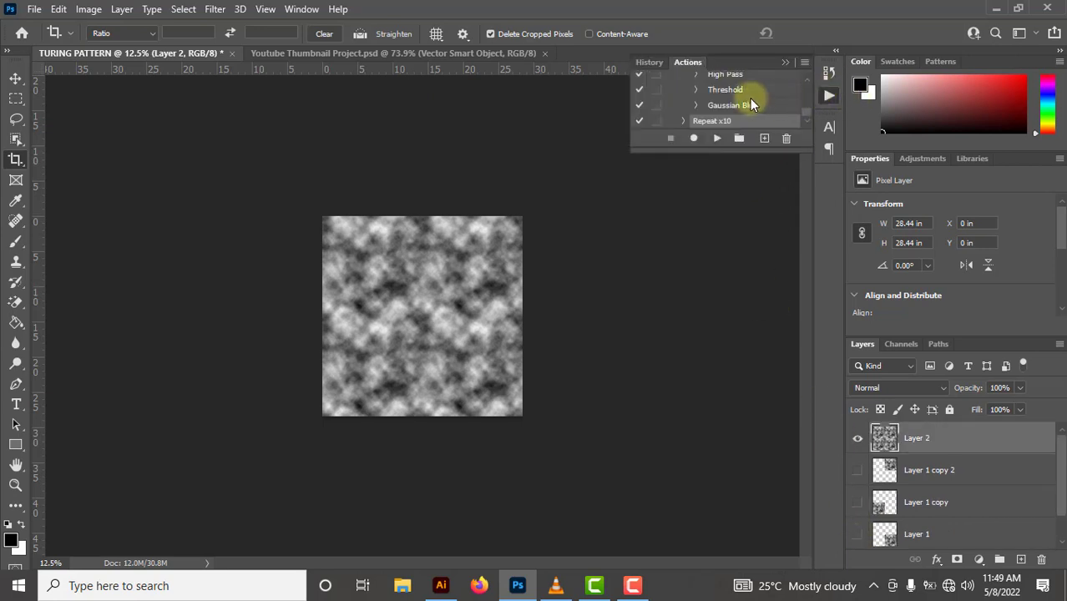
left_click(716, 140)
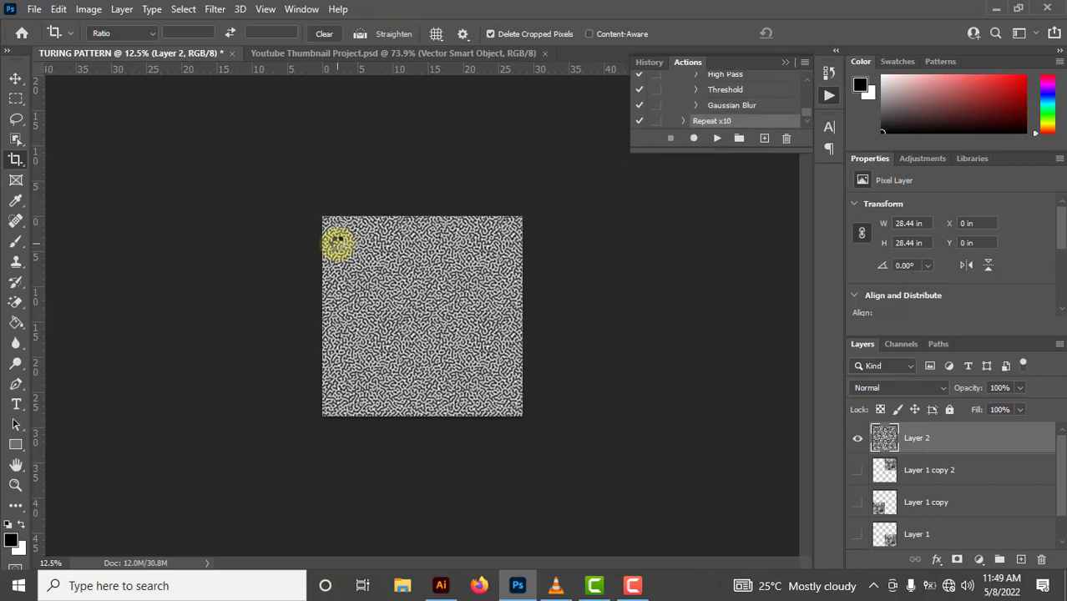
key("ctrl+0")
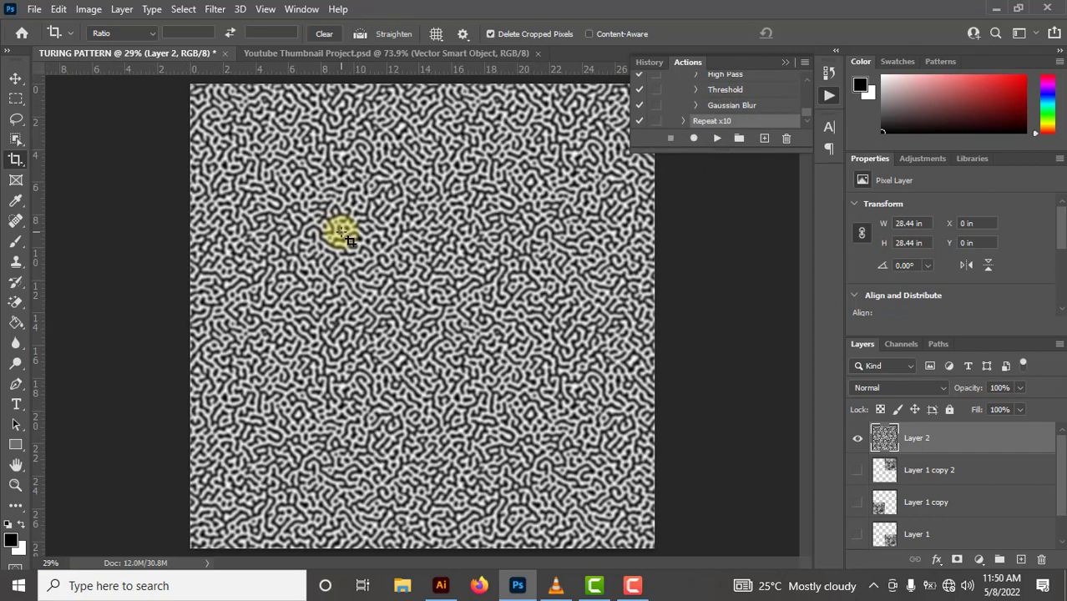
Step: Apply a Threshold adjustment at level 128 to the pattern on Layer 2
left_click(82, 10)
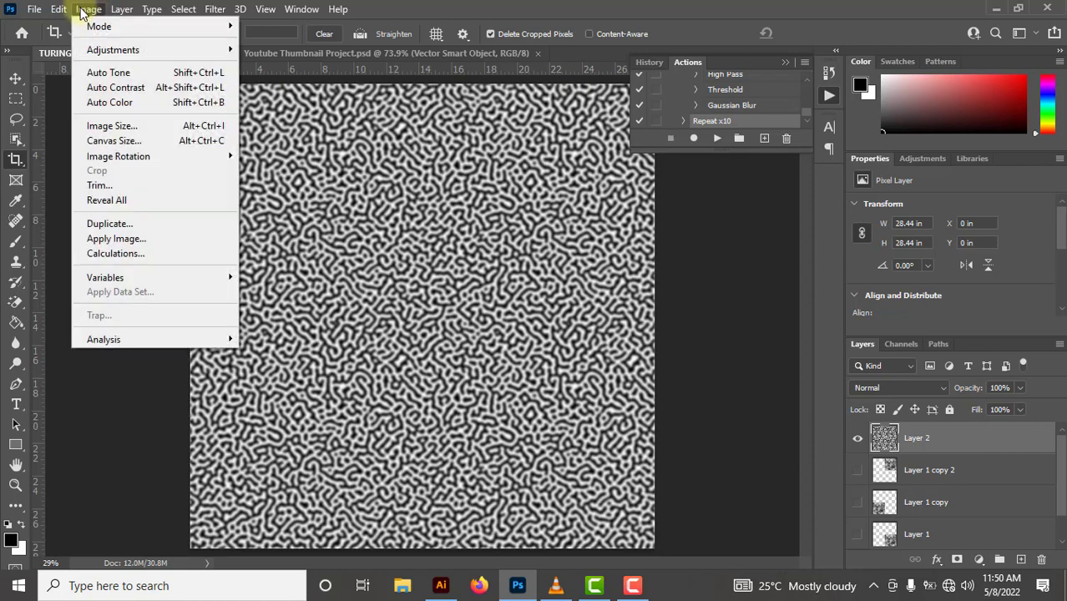
mouse_move(125, 56)
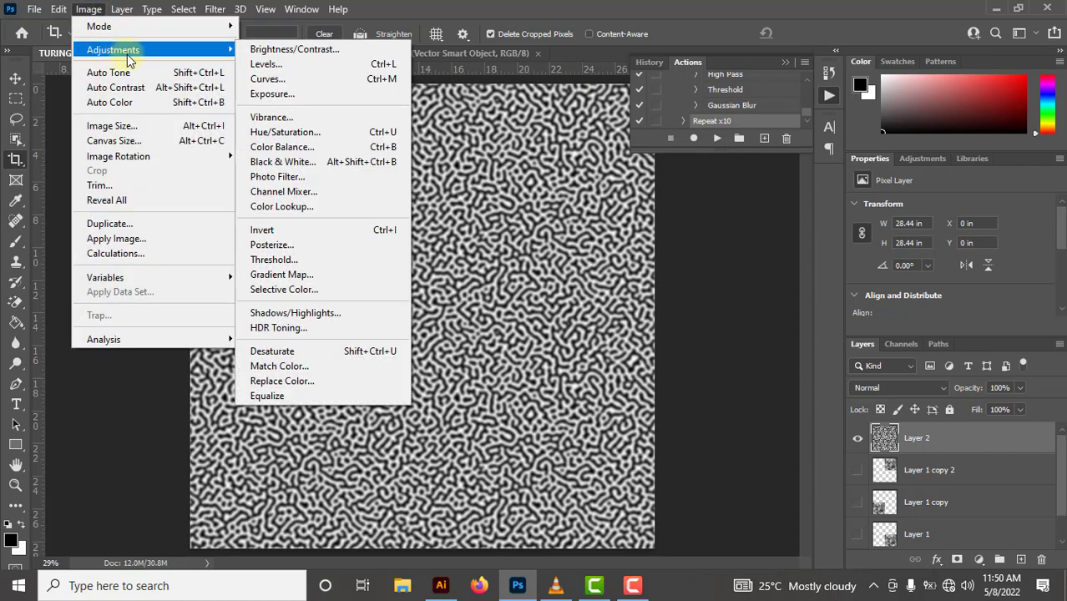
left_click(303, 262)
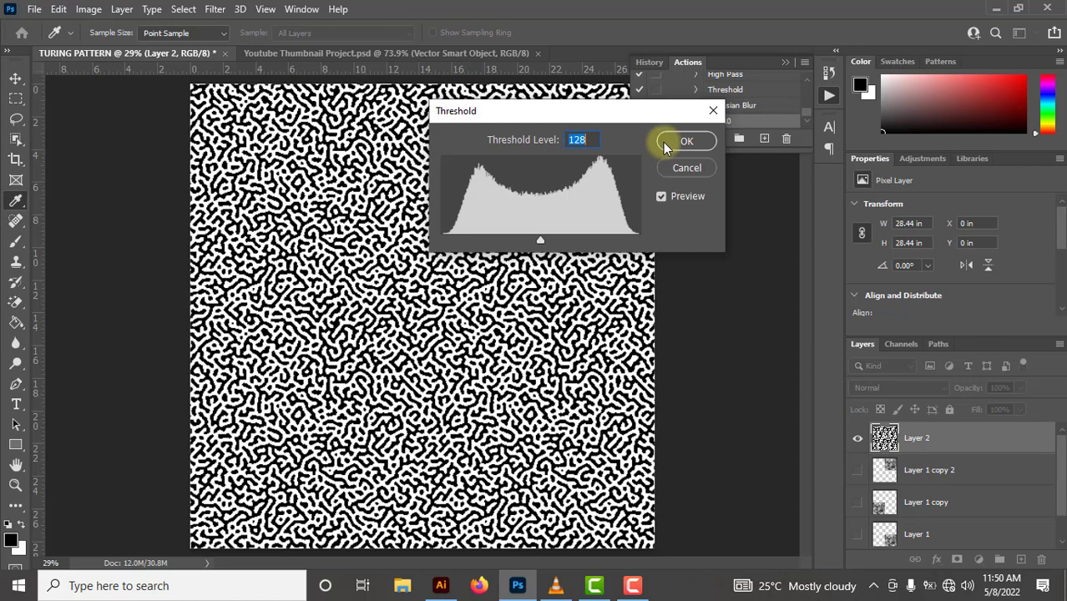
left_click(684, 141)
key("c")
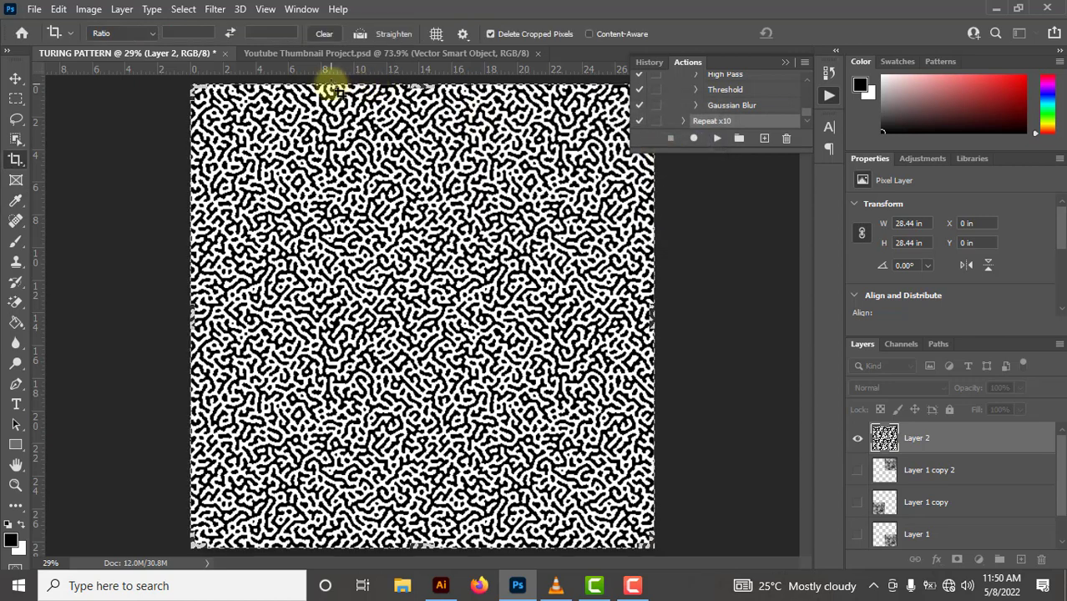
Step: Select the entire canvas and copy the black-and-white pattern from Layer 2
left_click(15, 78)
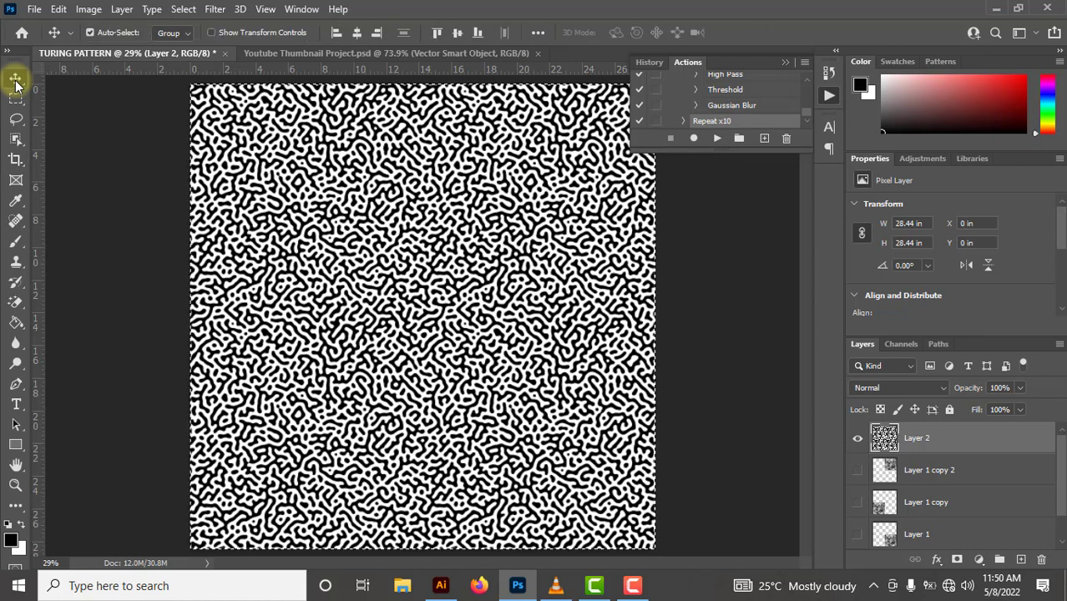
left_click(60, 10)
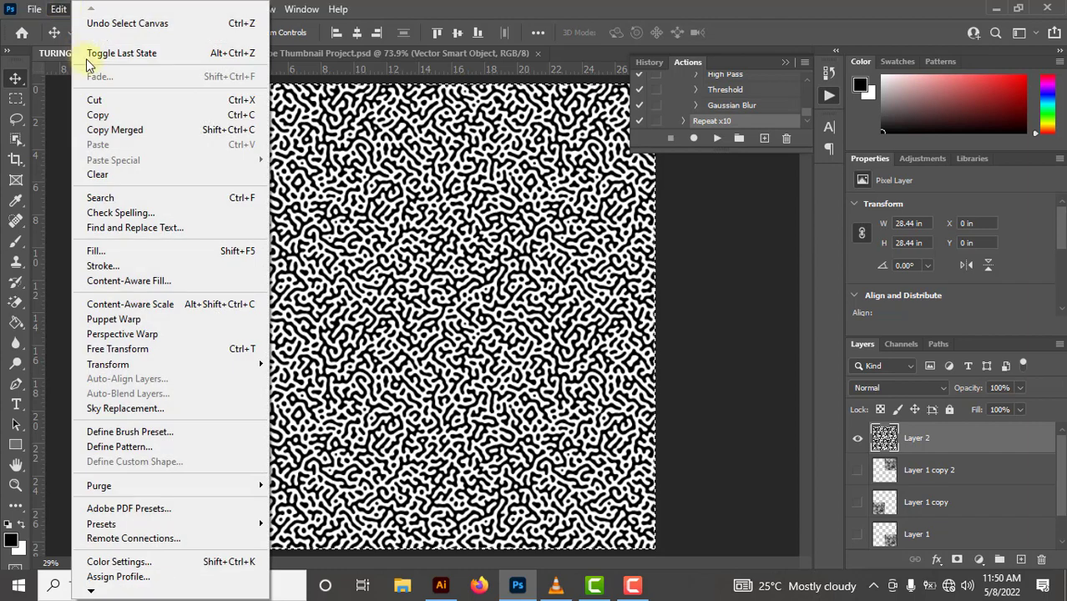
left_click(117, 114)
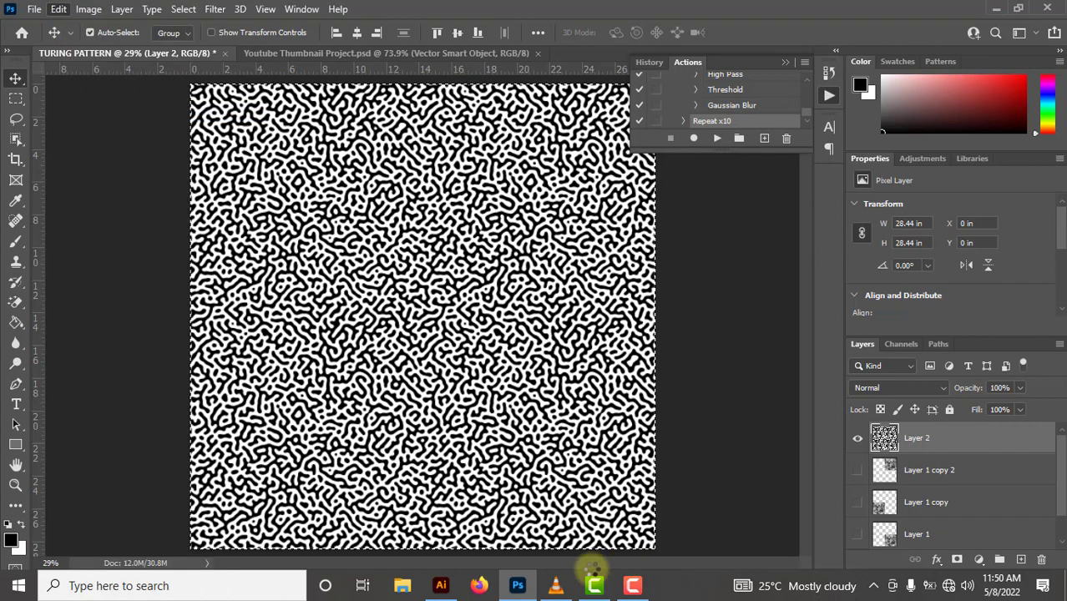
Step: Switch to Illustrator, display the Image Trace settings, and paste the copied pattern into the TURING PATTERN document
left_click(441, 585)
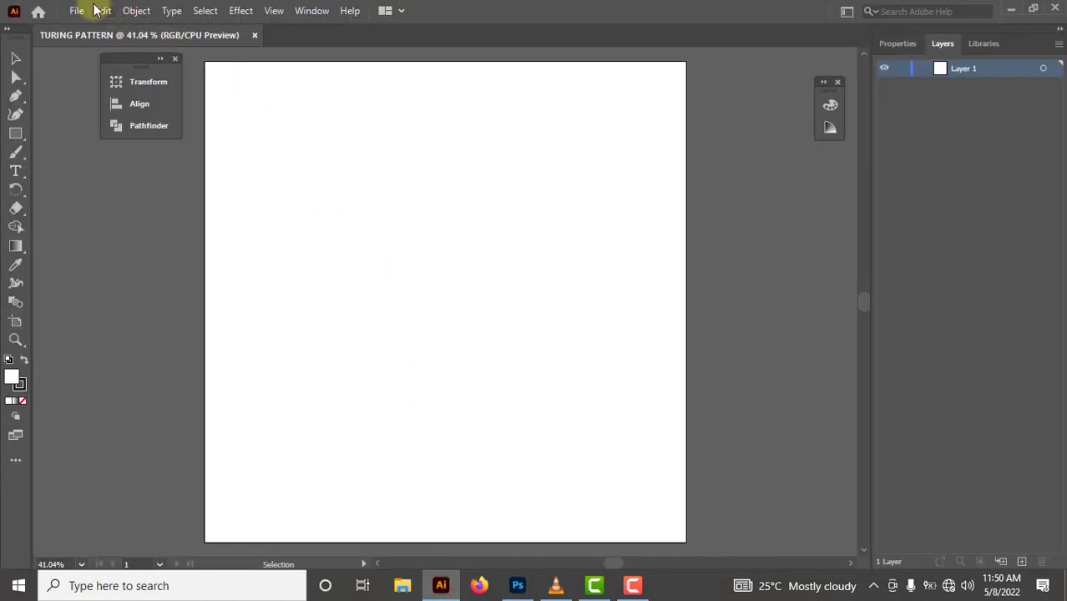
left_click(312, 10)
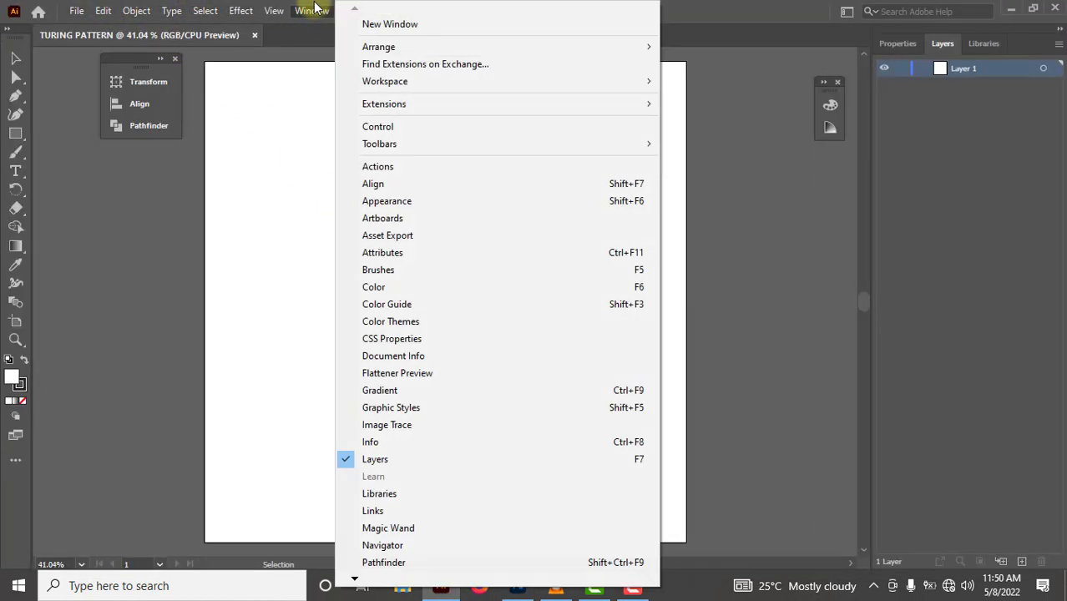
left_click(430, 425)
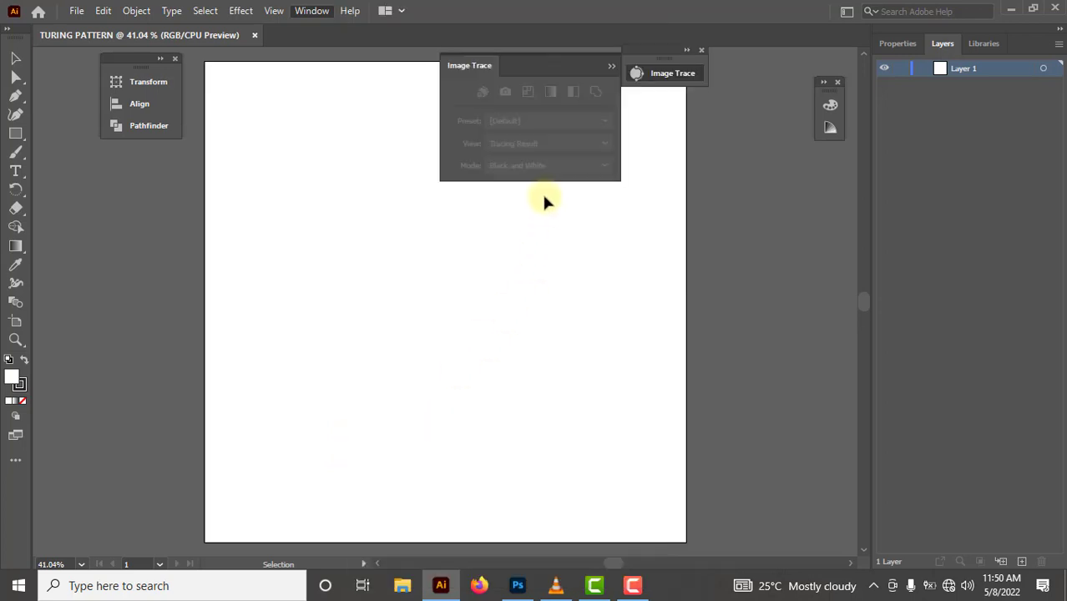
left_click(101, 11)
left_click(147, 98)
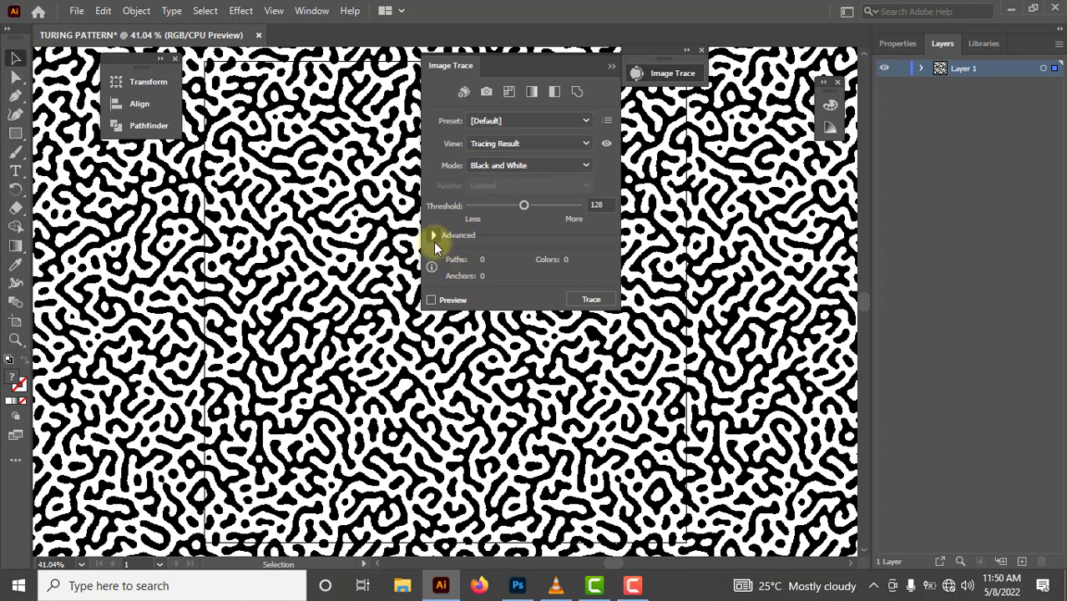
Step: Trace the pasted image in Black and White mode with Snap Curves To Lines off and Ignore White on
left_click(468, 235)
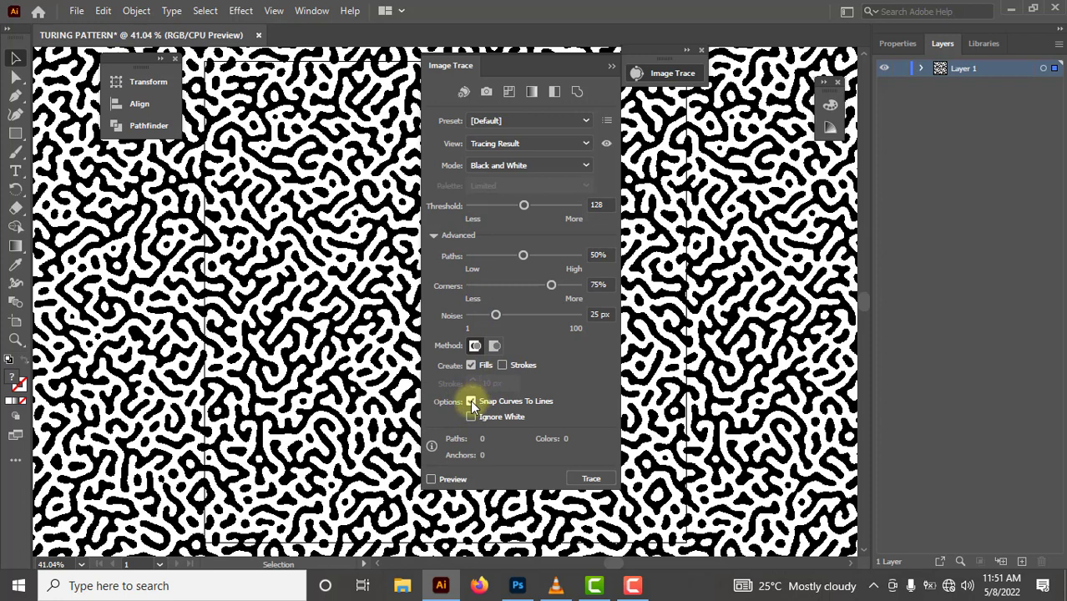
left_click(472, 402)
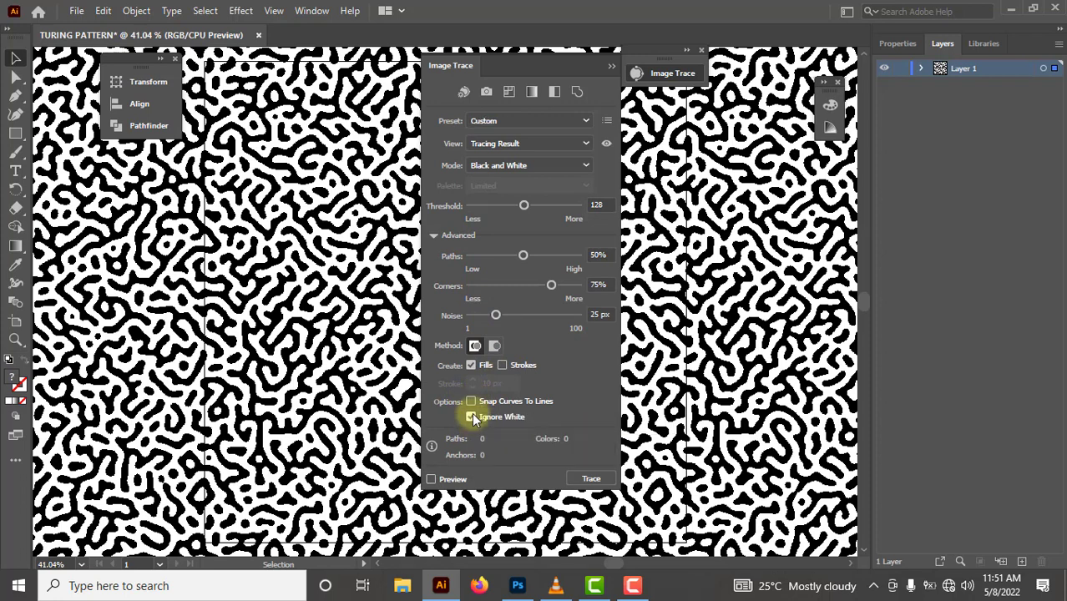
left_click(471, 417)
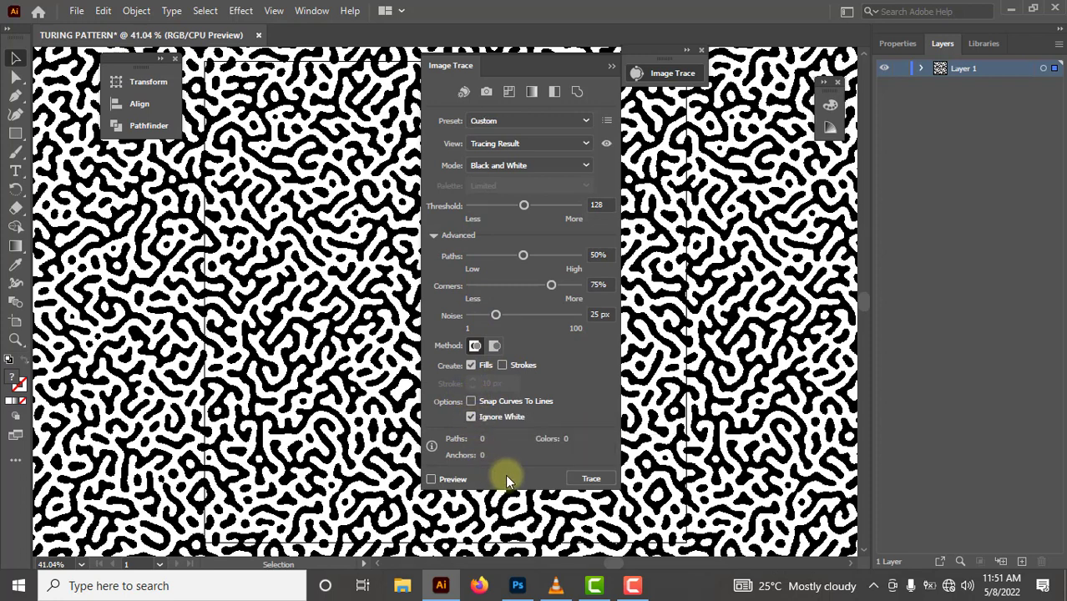
left_click(567, 472)
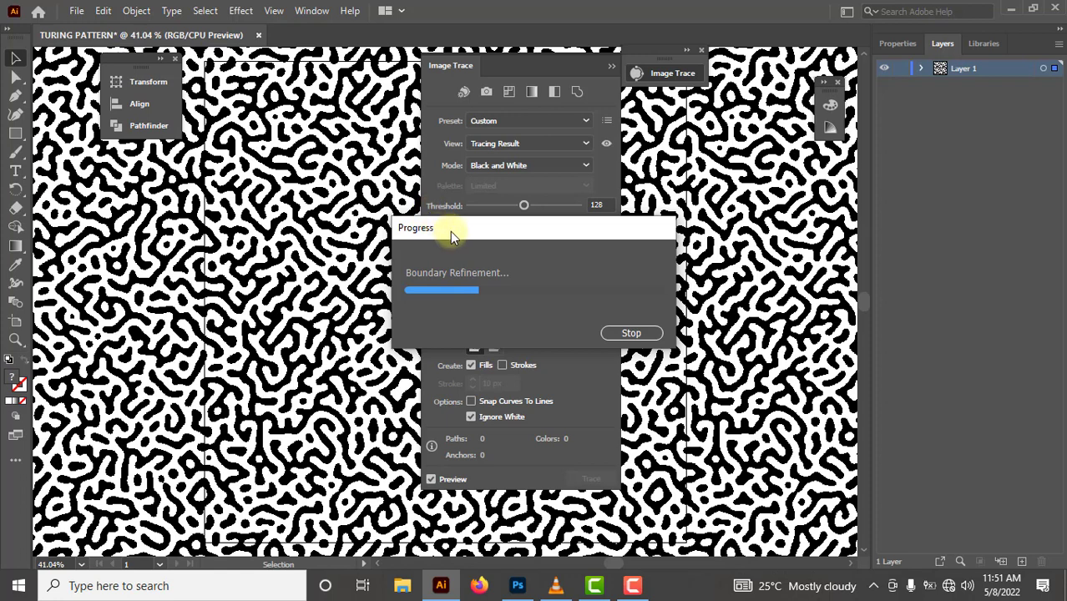
left_click_drag(450, 231, 476, 227)
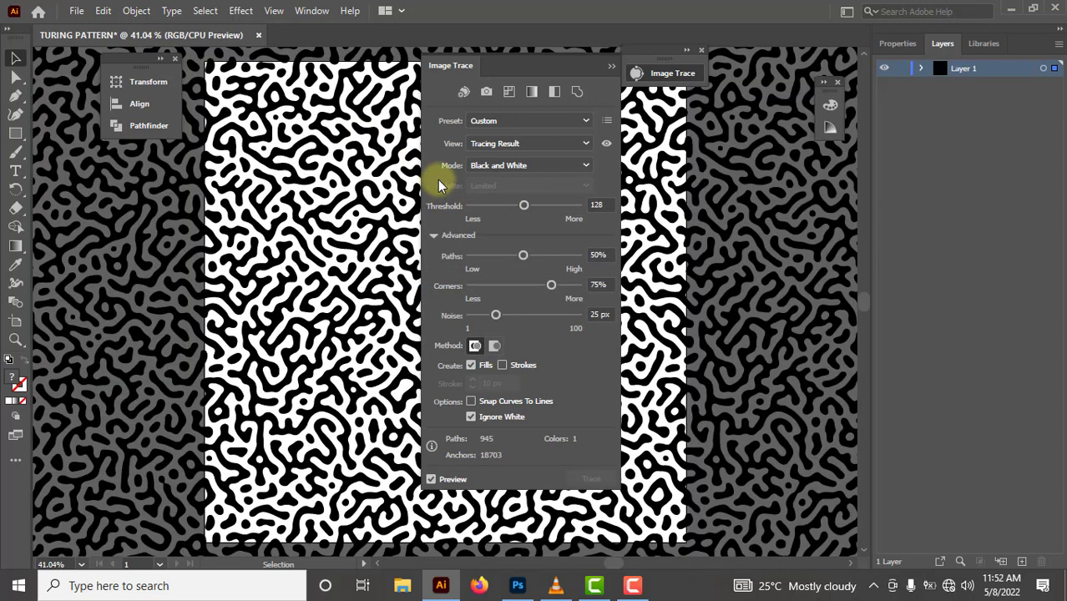
Step: Expand the traced image into vector paths with Object and Fill enabled, and collapse the Image Trace settings
left_click(142, 12)
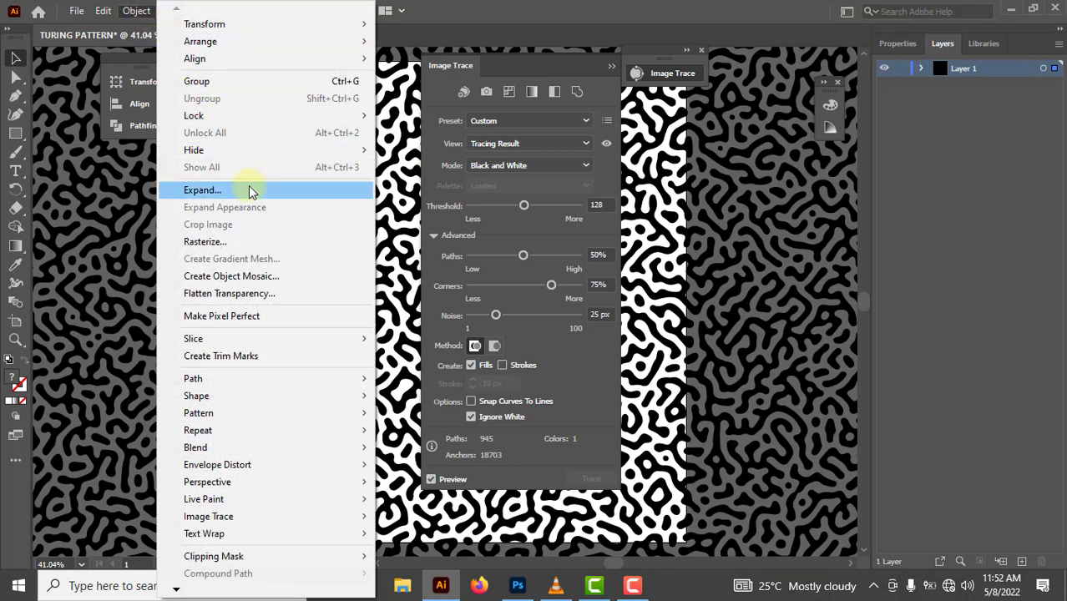
left_click(252, 191)
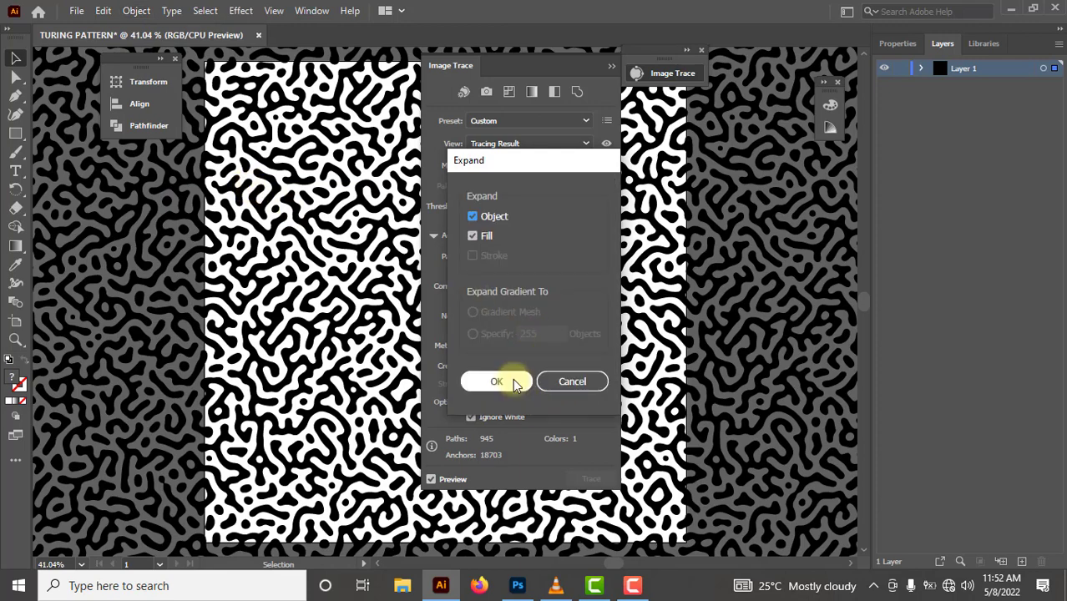
left_click(514, 382)
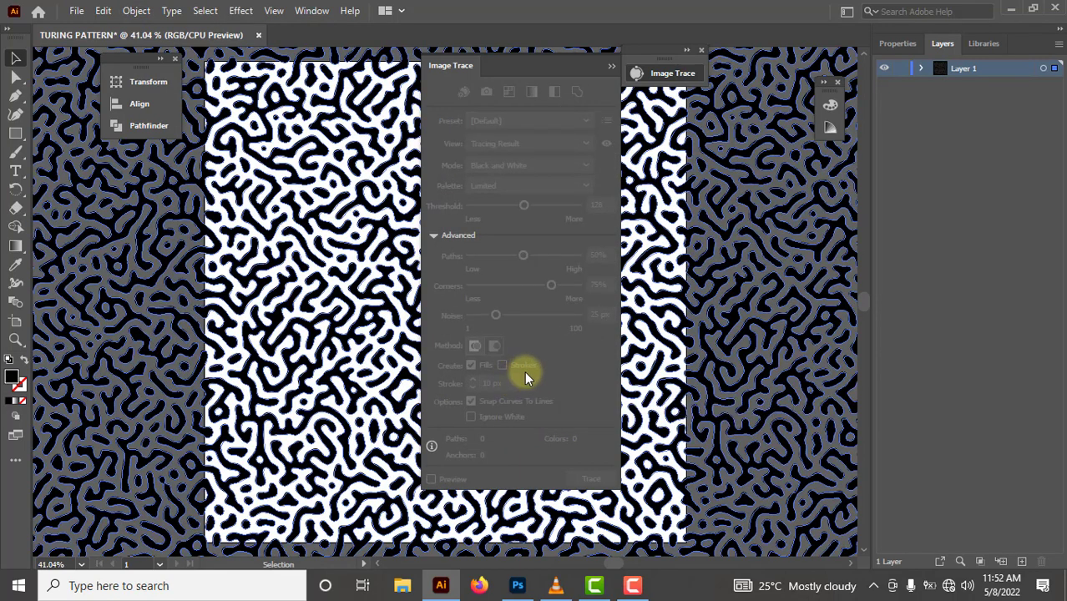
key("ctrl+minus")
key("ctrl+minus")
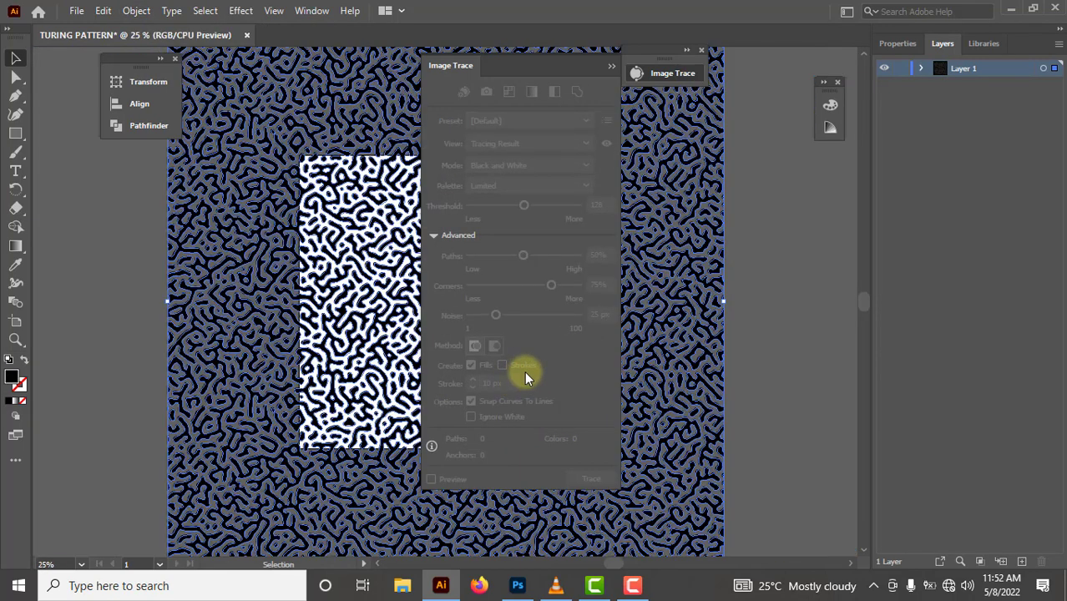
left_click(609, 67)
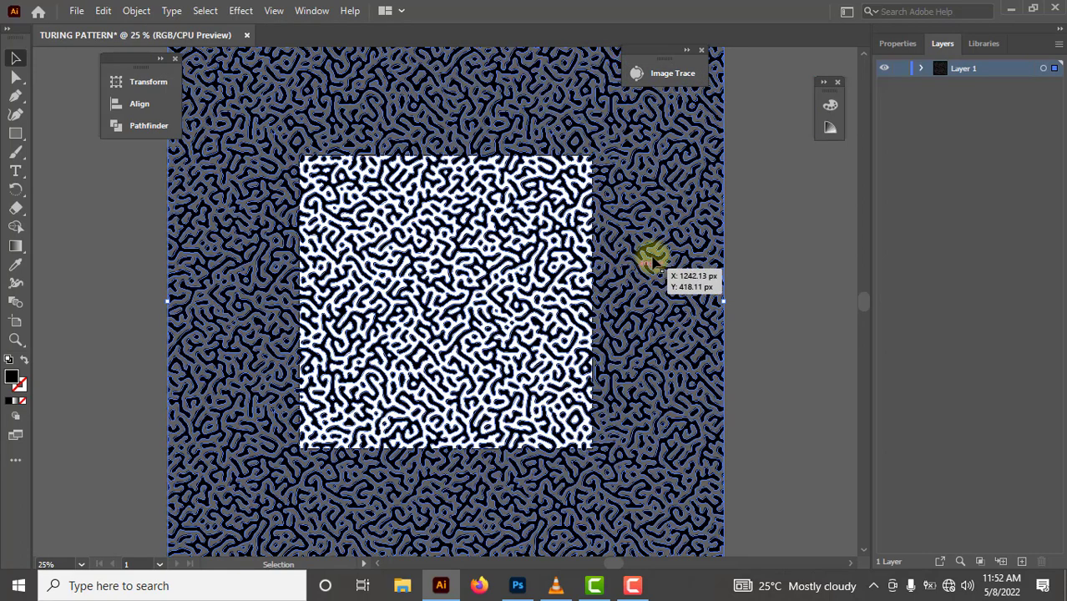
Step: Select all of the expanded artwork and scale it down to about 1255 px square over the artboard
key("a")
key("ctrl+a")
key("ctrl+minus")
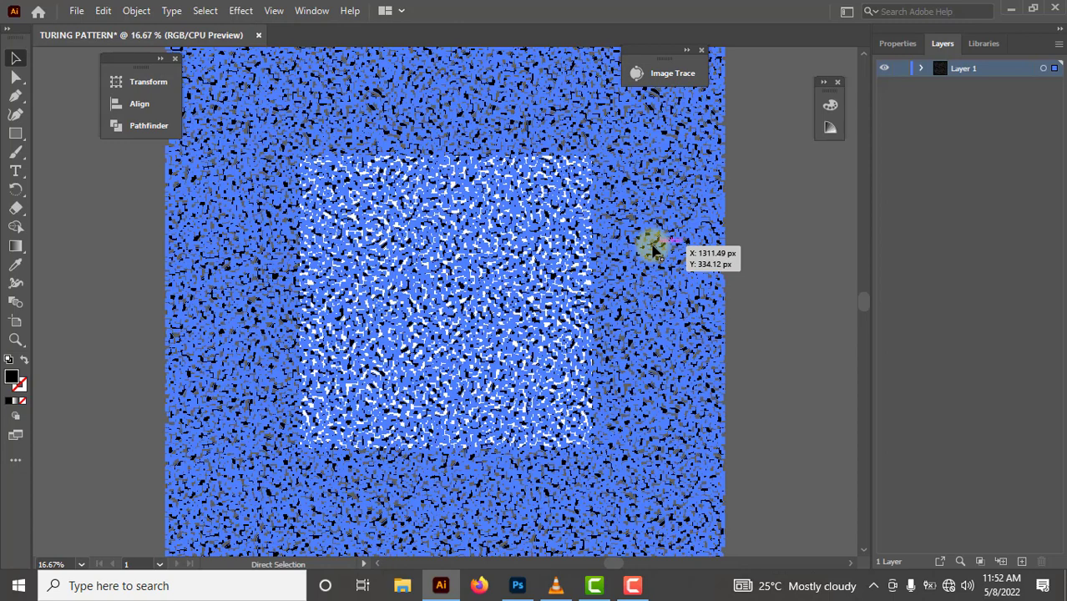
key("ctrl+minus")
key("v")
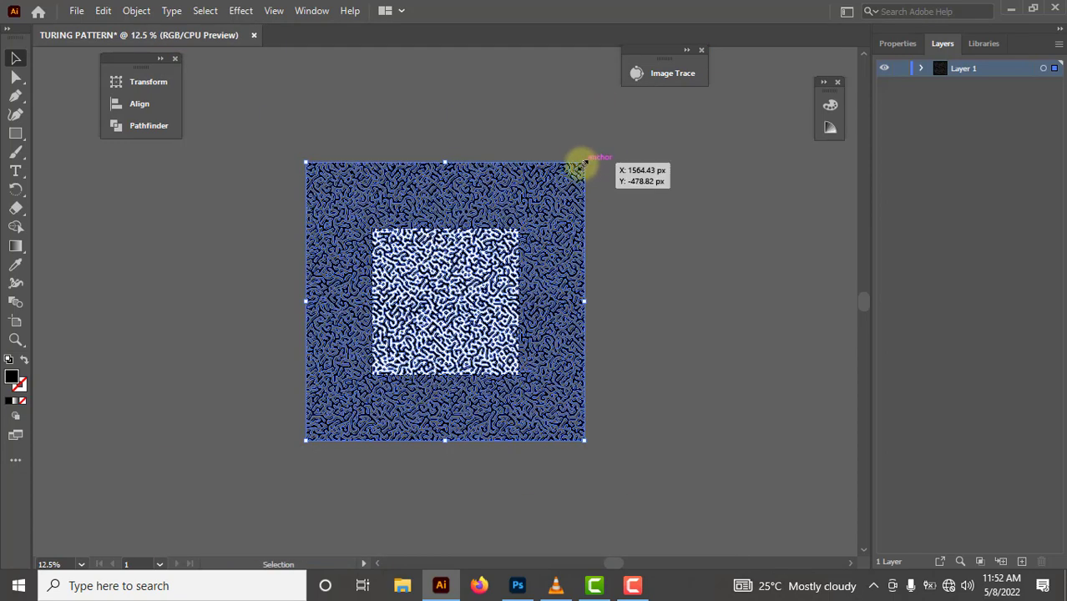
left_click_drag(584, 163, 164, 34)
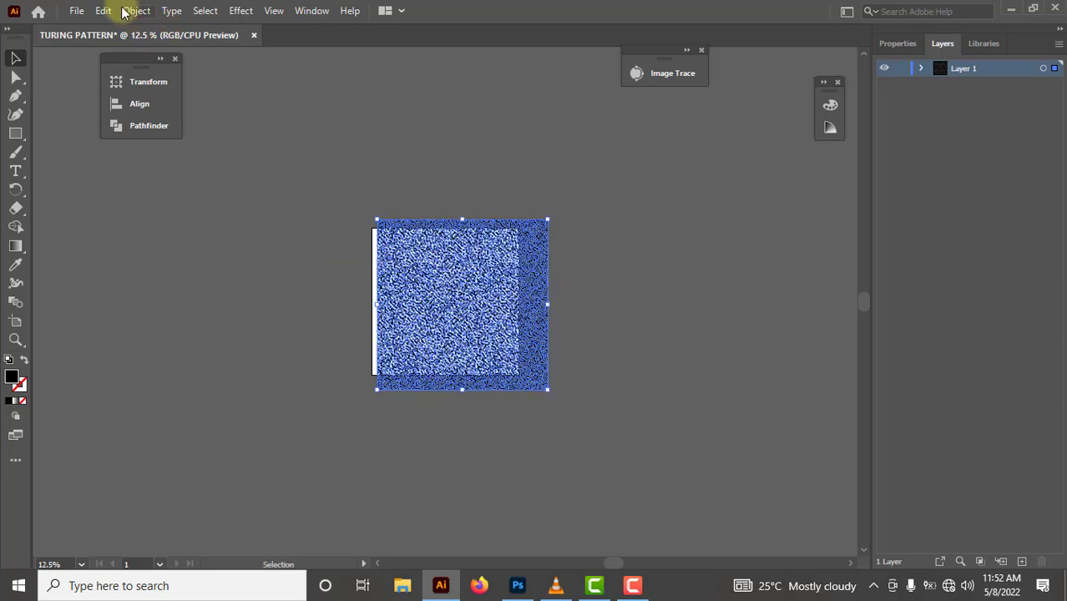
Step: Make a pattern swatch from the scaled artwork, accept the swatch notice, and deselect the artwork in pattern editing mode
left_click(134, 11)
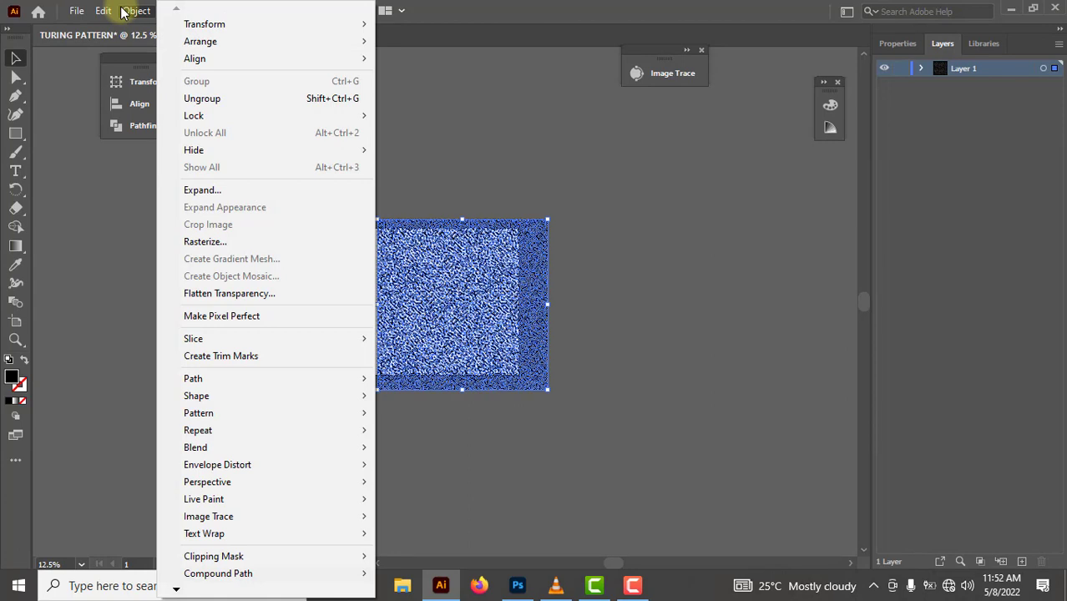
mouse_move(321, 412)
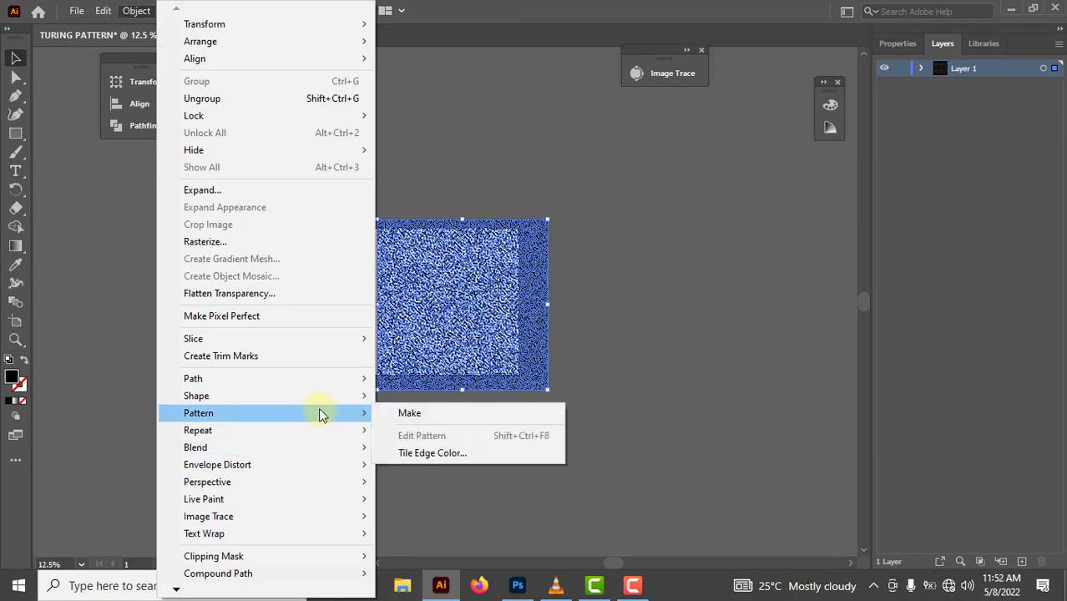
left_click(409, 413)
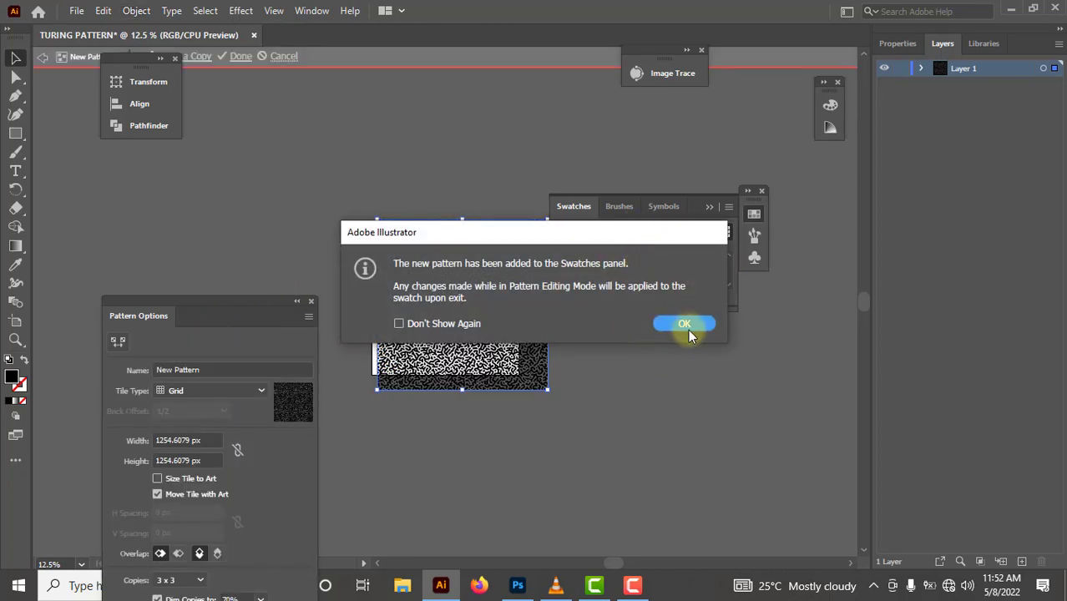
left_click(683, 324)
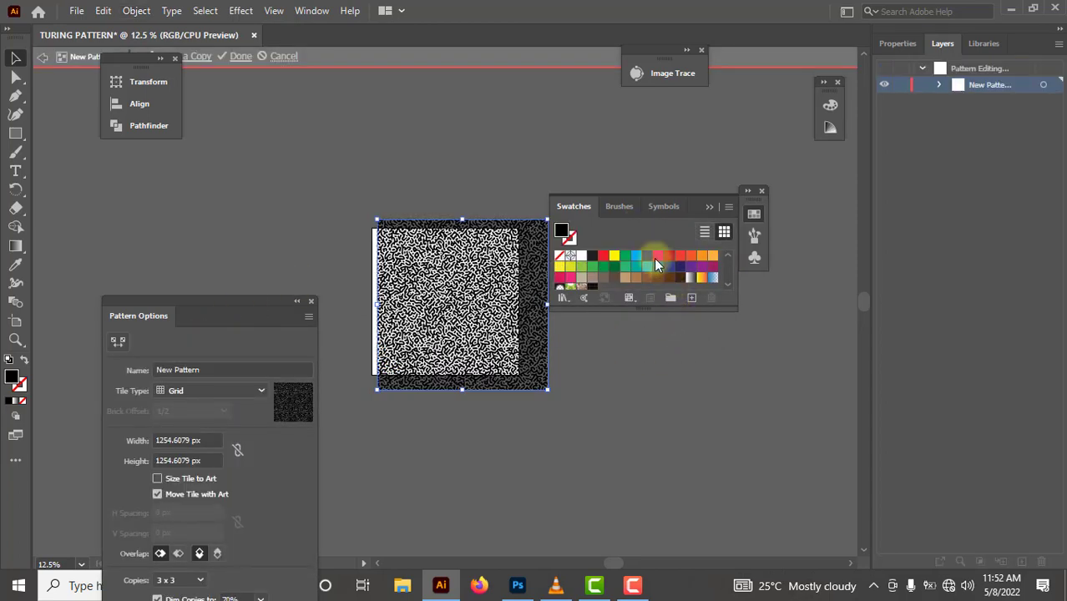
scroll(652, 255, "down", 3)
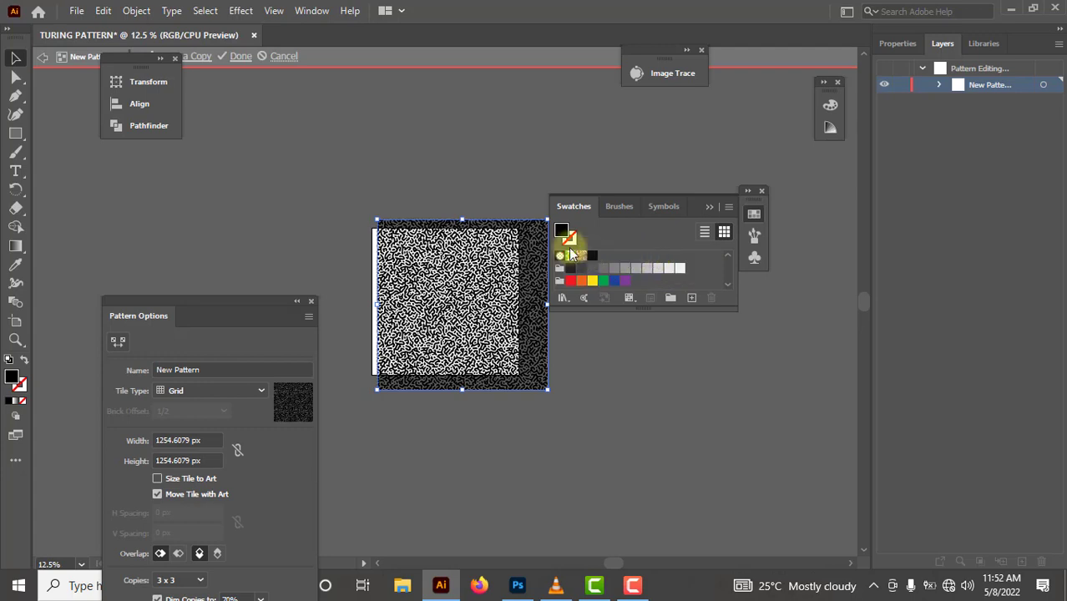
left_click(384, 144)
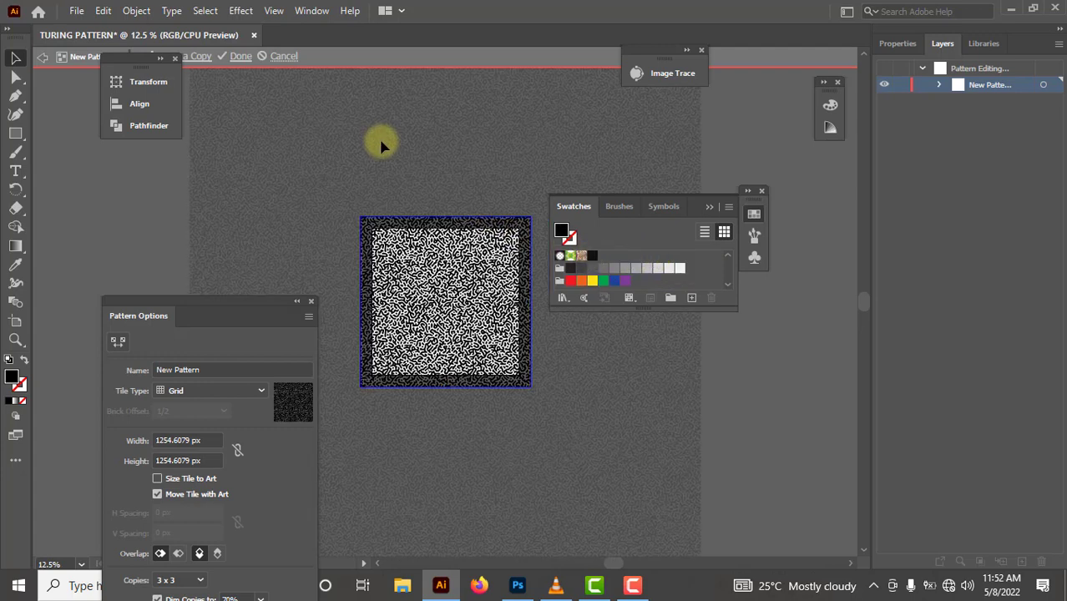
Step: Finish editing the pattern and move the original traced artwork off the artboard into the empty canvas area
left_click(241, 58)
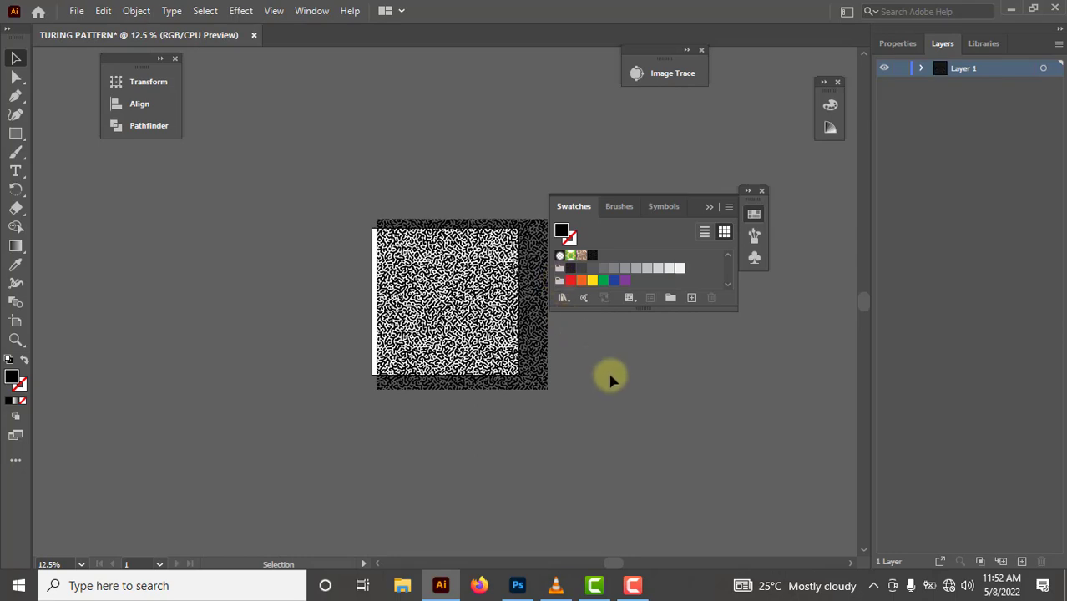
left_click_drag(529, 328, 195, 298)
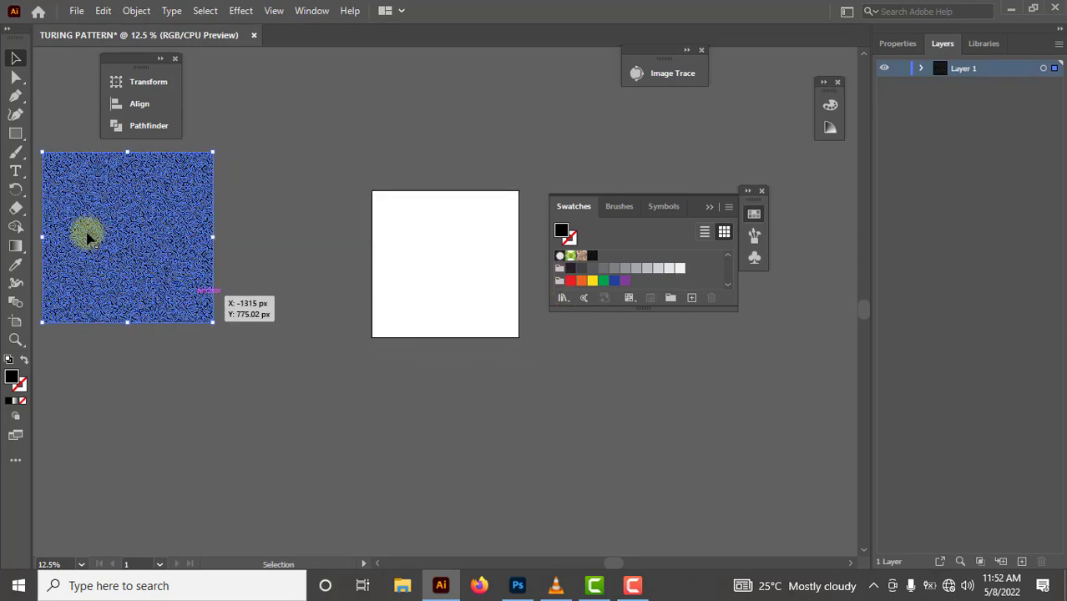
left_click(12, 140)
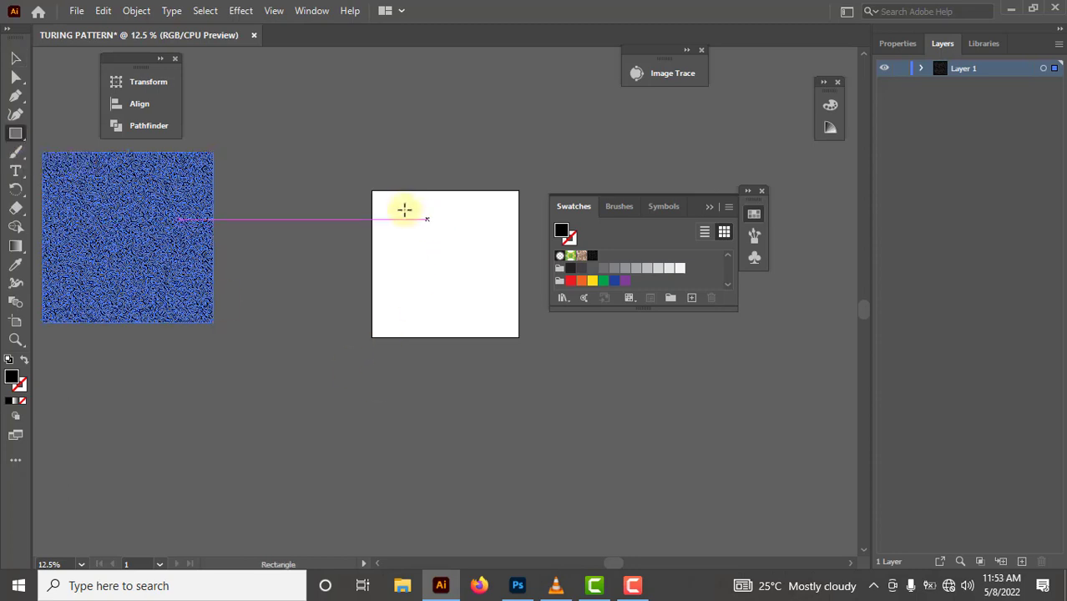
left_click(591, 279)
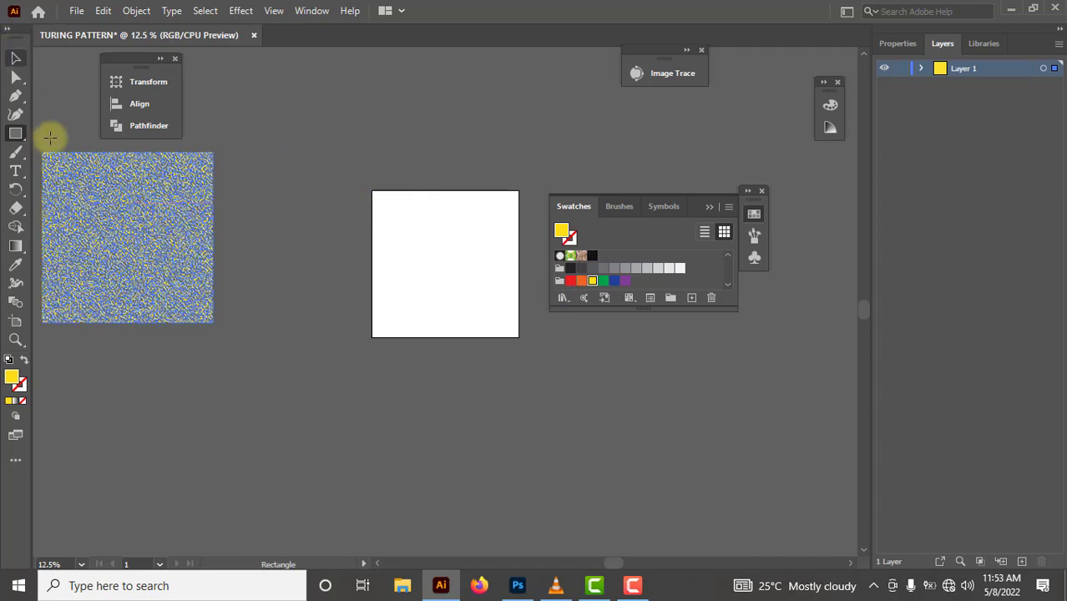
key("ctrl+z")
Step: Deselect the artwork, draw a yellow rectangle just inside the artboard's edges, and fill it with the new Turing pattern swatch
left_click(15, 57)
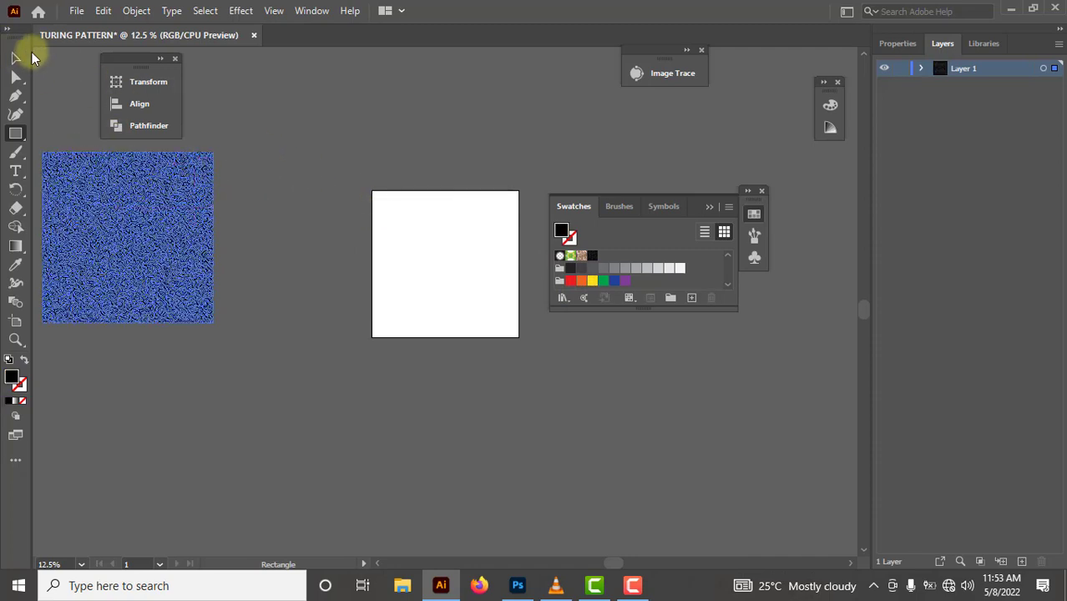
left_click(162, 176)
left_click(240, 211)
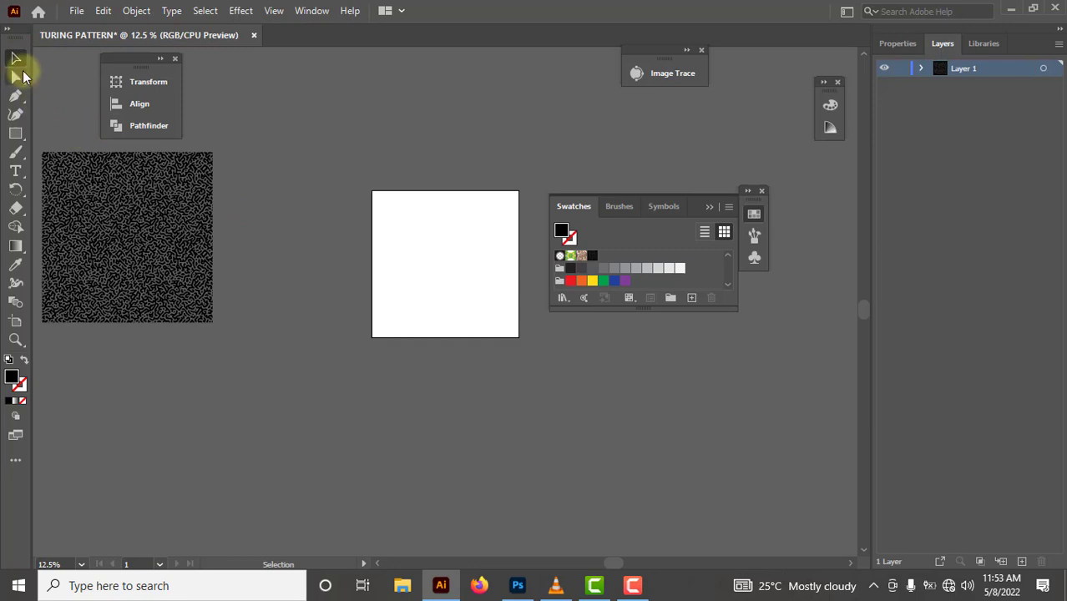
left_click(14, 133)
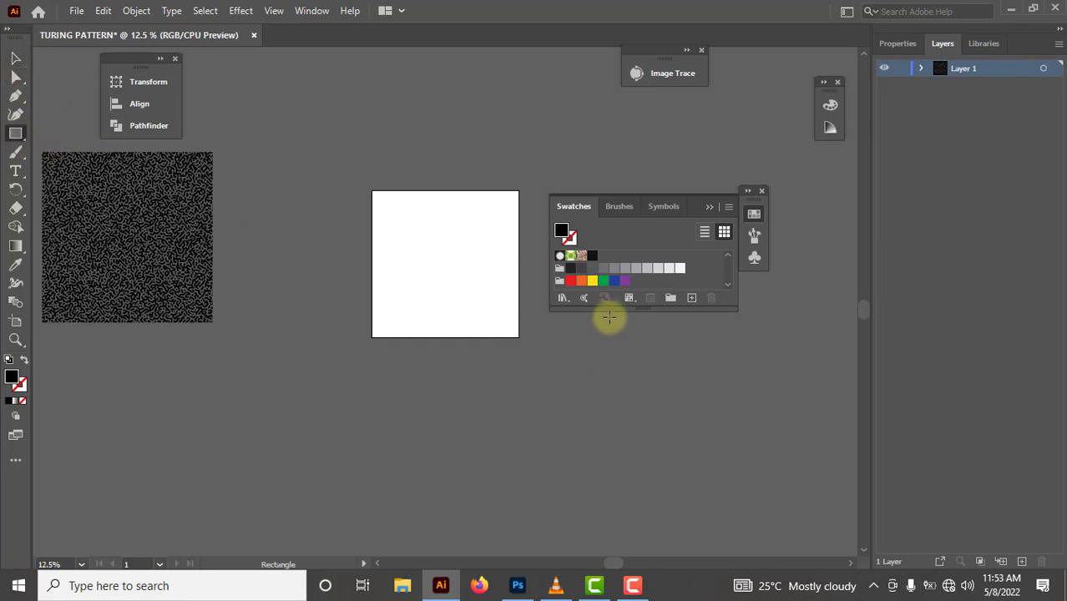
left_click(592, 282)
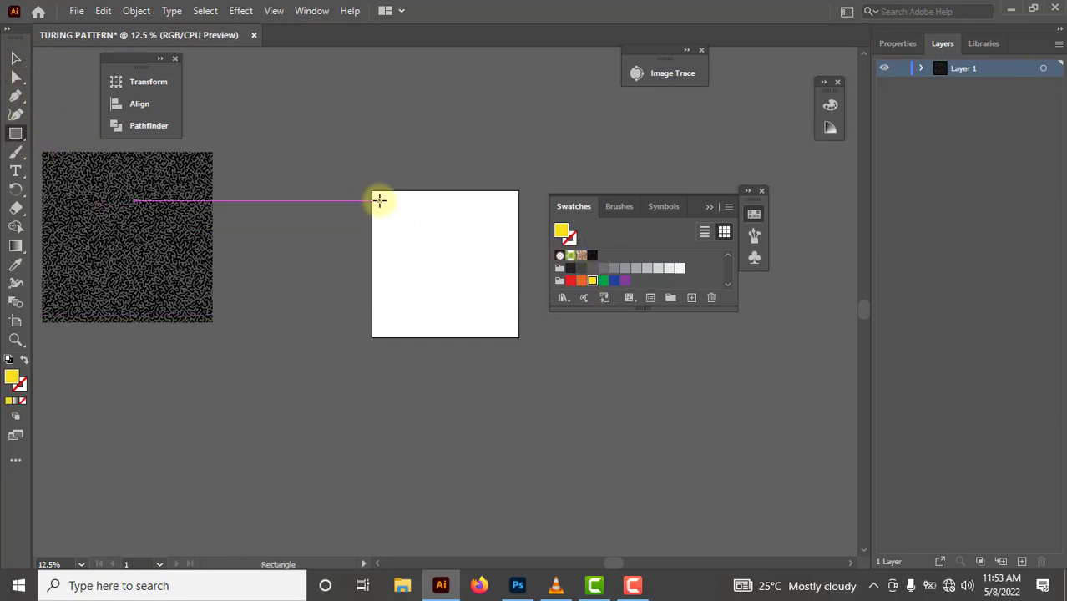
left_click_drag(380, 196, 511, 326)
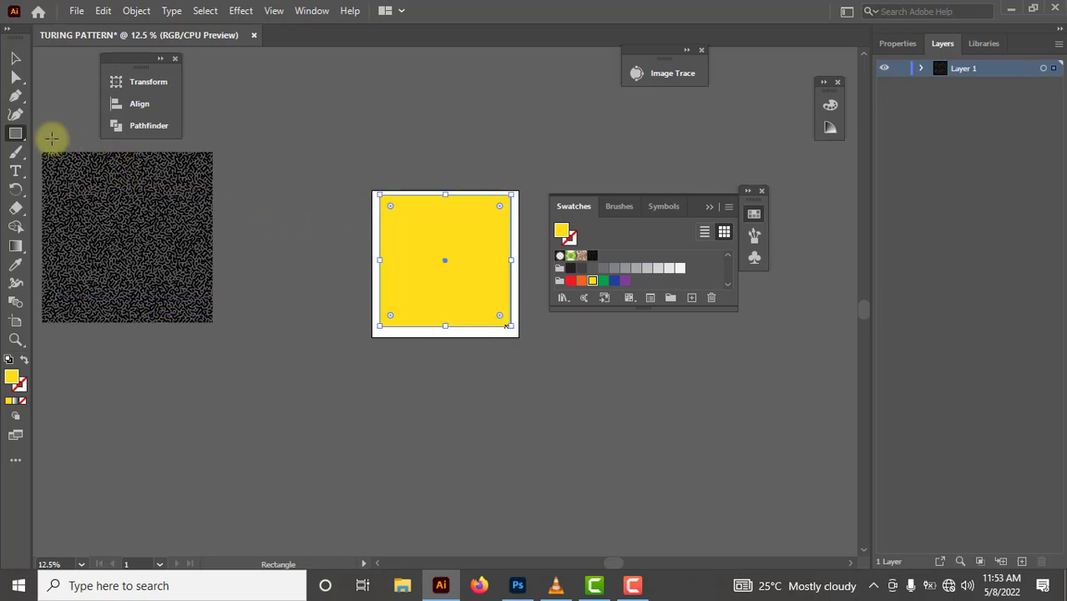
left_click(593, 256)
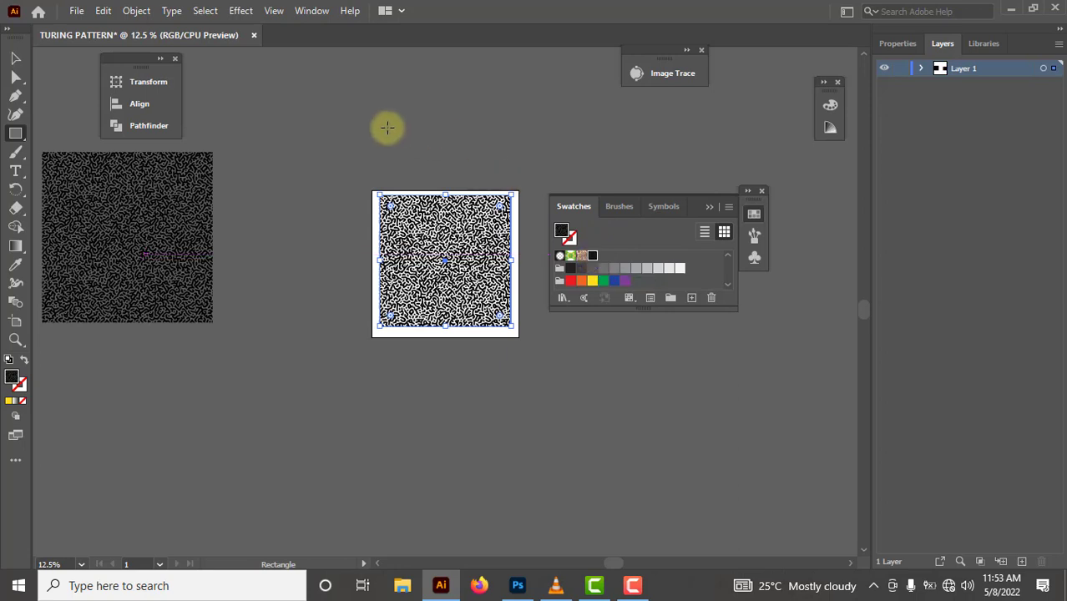
Step: Return the pattern-filled rectangle to the solid yellow fill ffde17 and delete it from the artboard
left_click(13, 58)
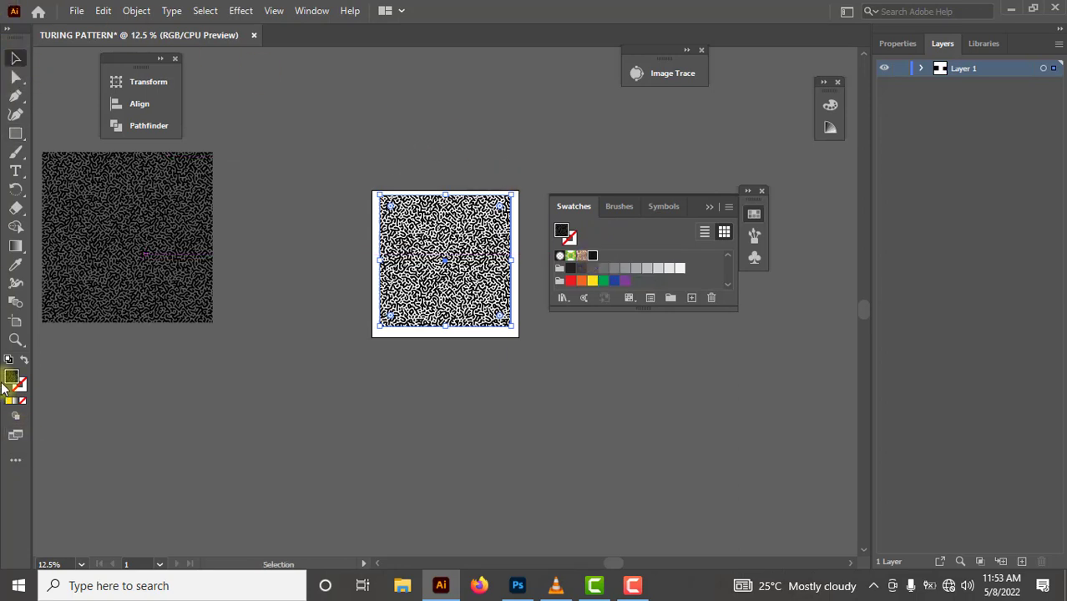
left_click(10, 406)
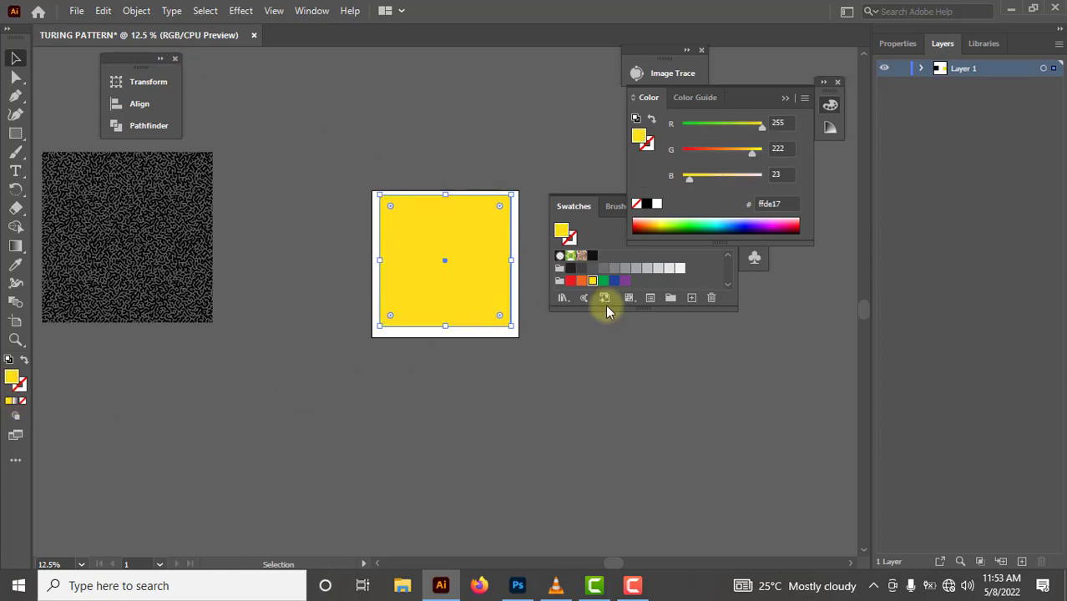
key("Delete")
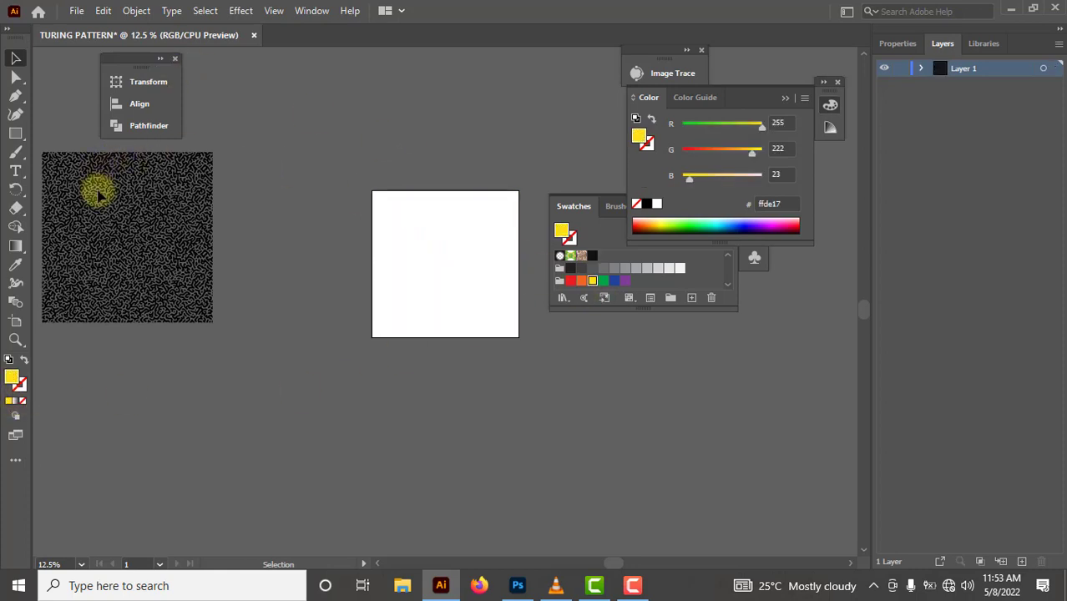
Step: Switch to Photoshop, bringing the traced vector artwork from Illustrator into the TURING PATTERN document as a Vector Smart Object, and commit its placement
left_click(95, 189)
left_click(167, 234)
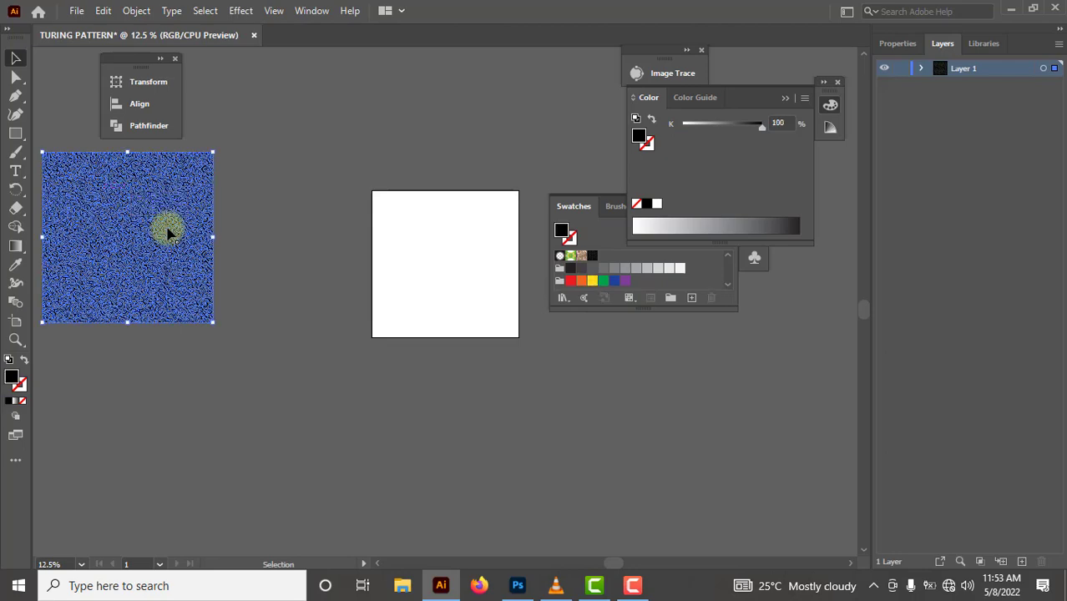
left_click_drag(167, 234, 946, 482)
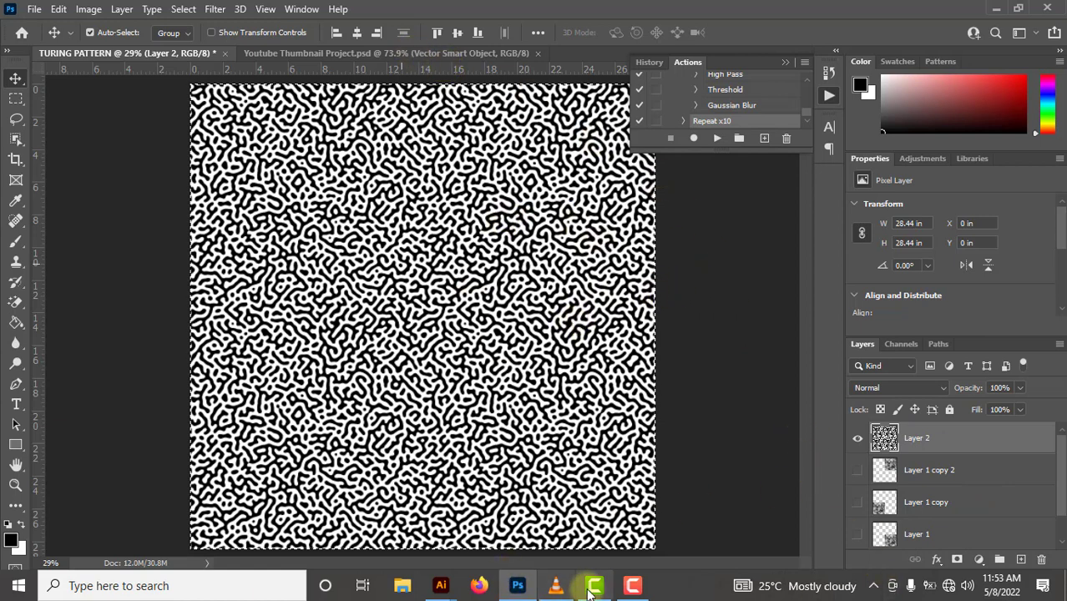
mouse_move(433, 591)
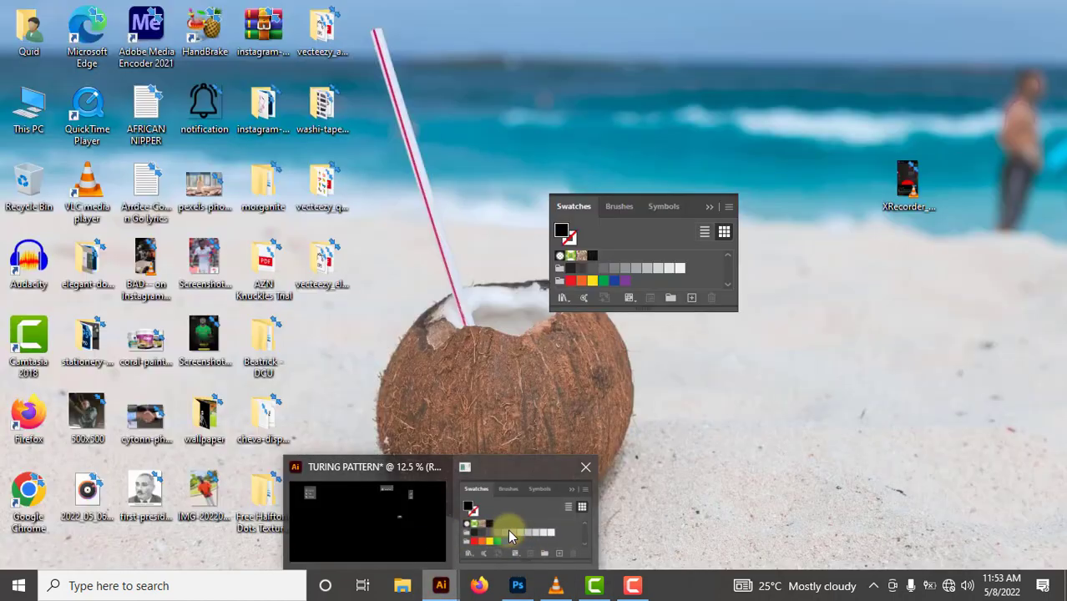
mouse_move(369, 498)
left_click_drag(371, 501, 591, 518)
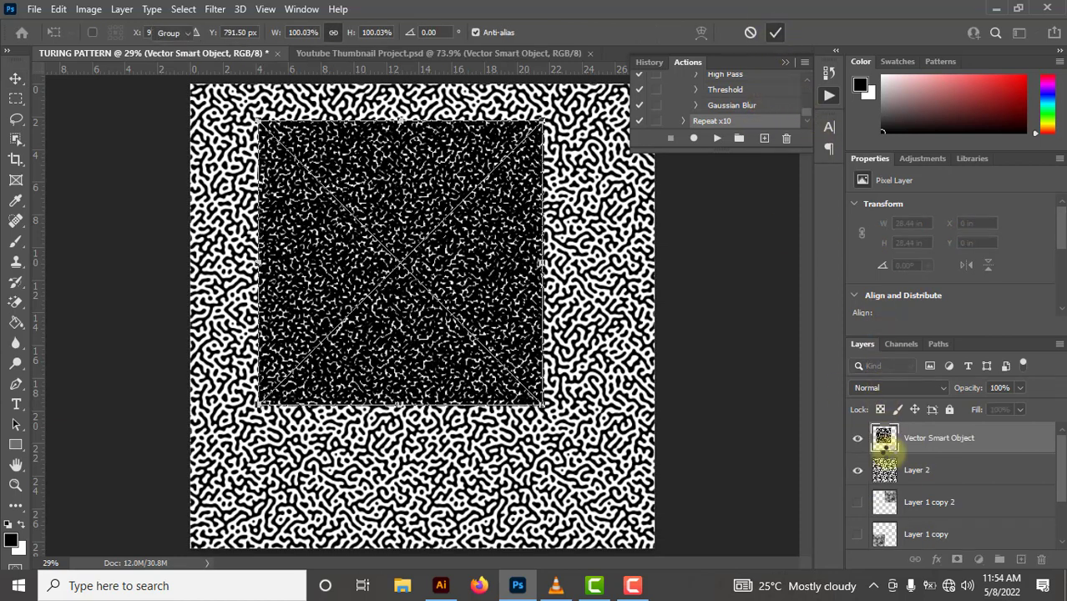
key("Return")
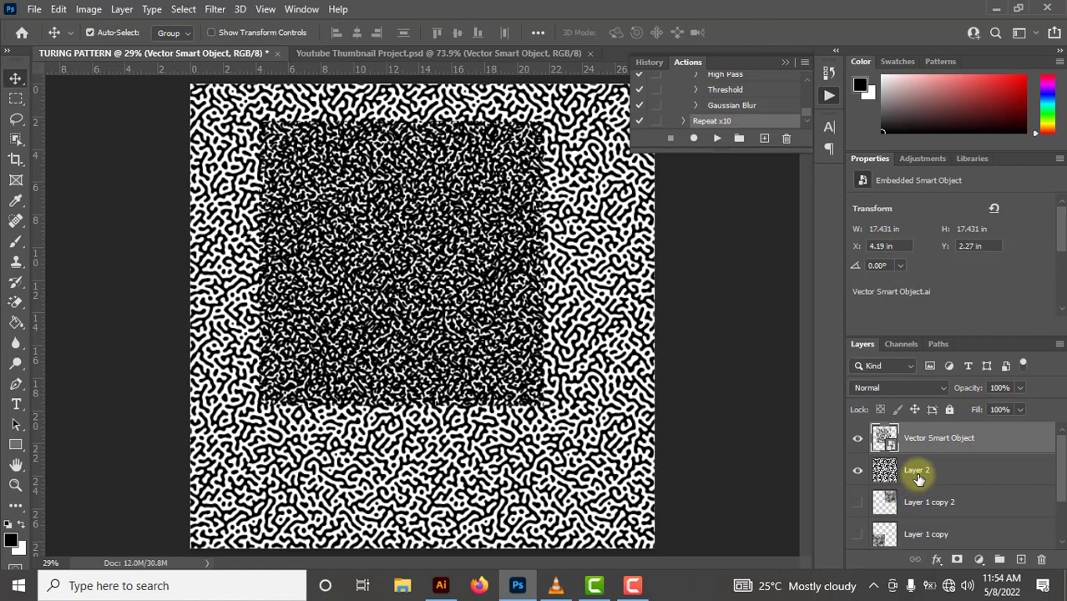
Step: Hide Layer 2 and add a Solid Color fill layer in black (000000) directly above the Background layer
scroll(919, 476, "down", 2)
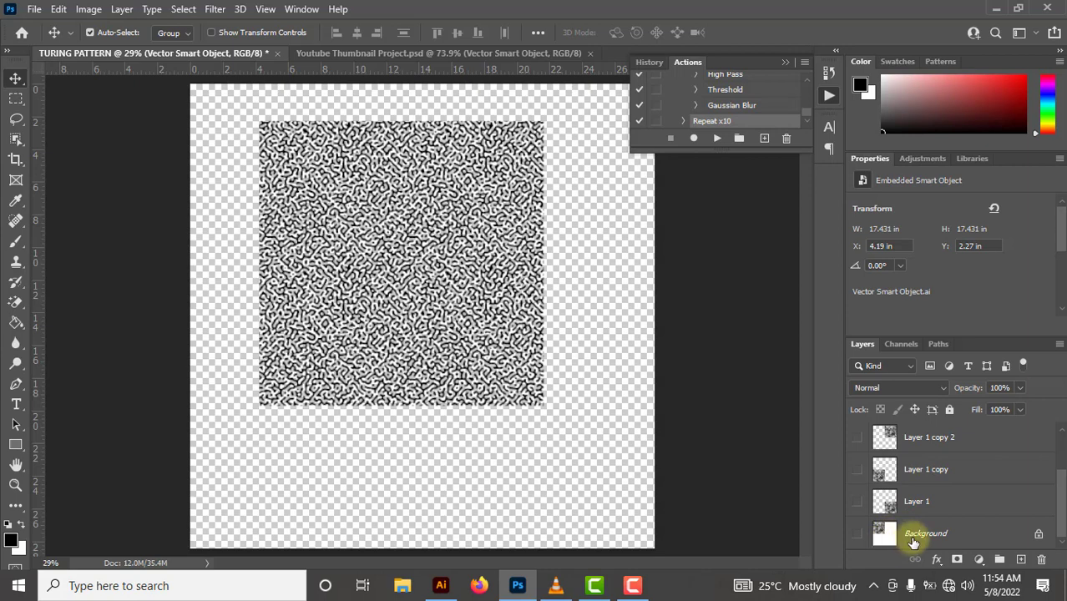
left_click(925, 534)
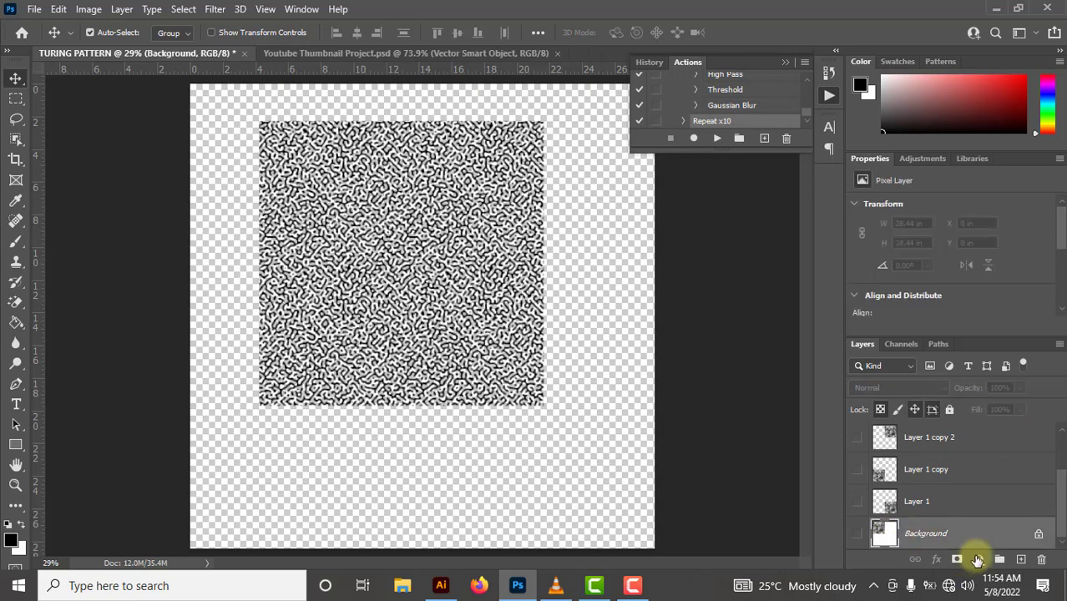
left_click(979, 559)
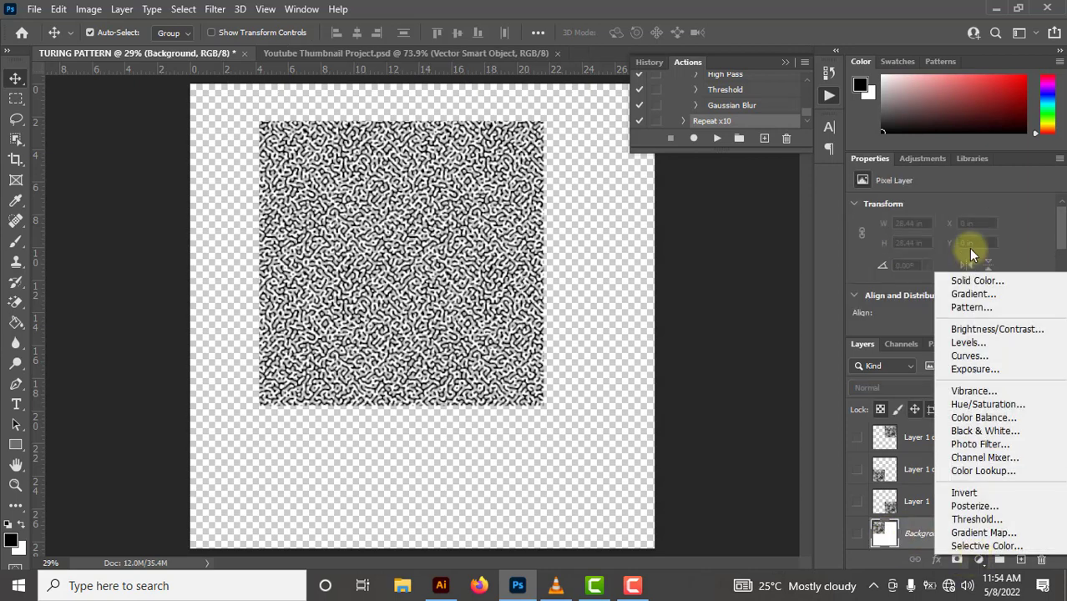
left_click(927, 279)
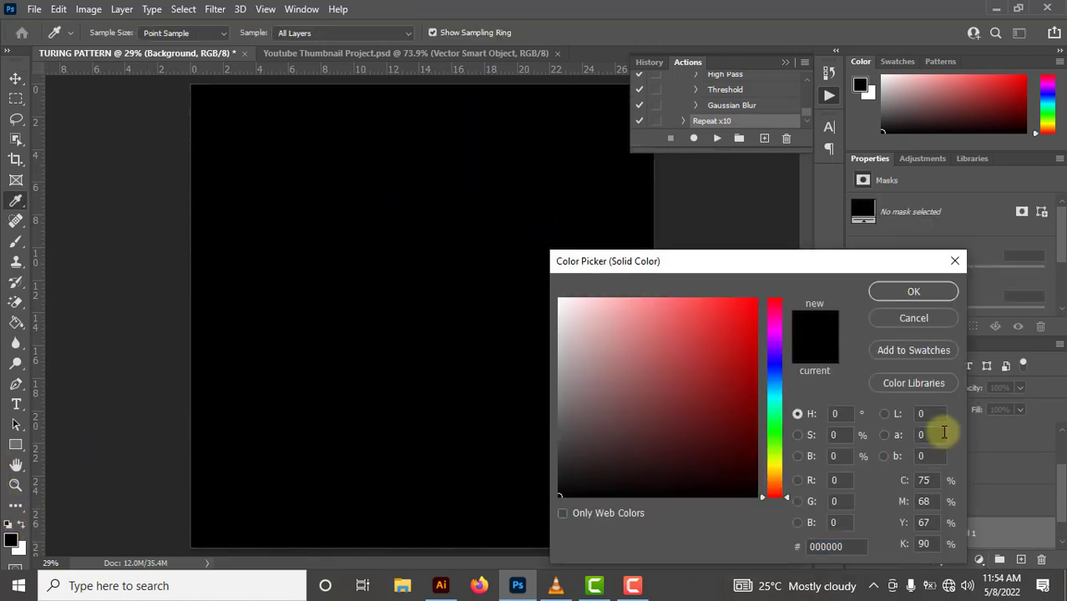
left_click(874, 293)
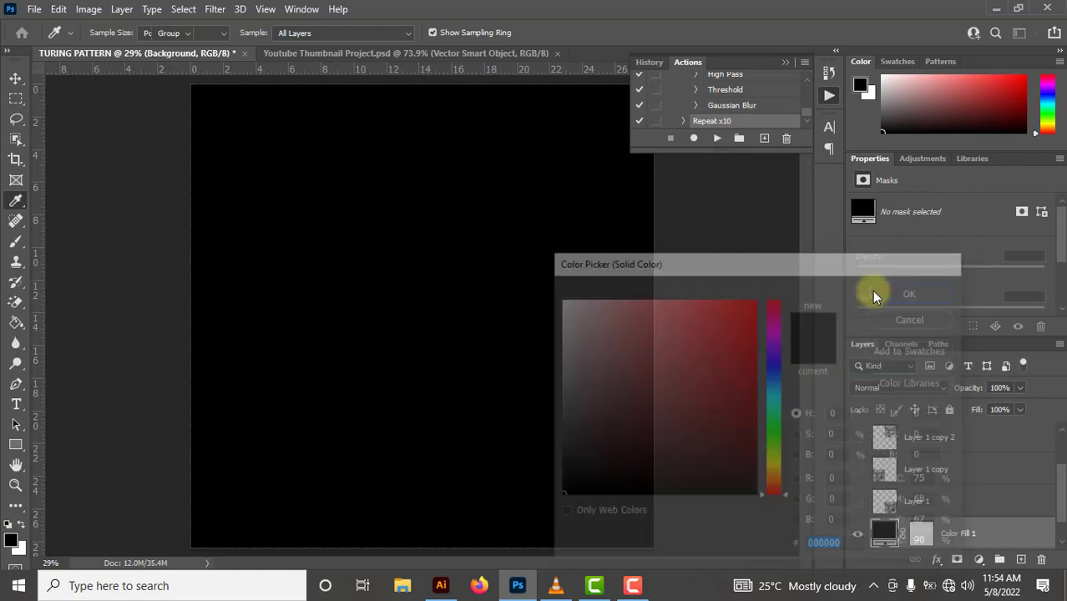
Step: Change the Color Fill 1 layer's color to a very light gray behind the smart object
scroll(1035, 520, "up", 1)
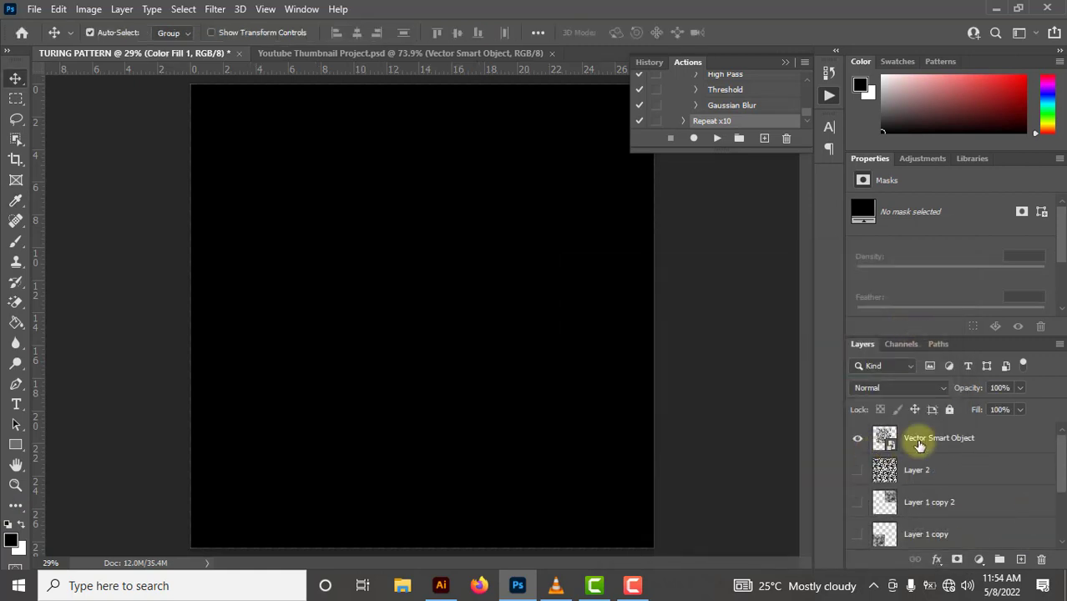
left_click(919, 444)
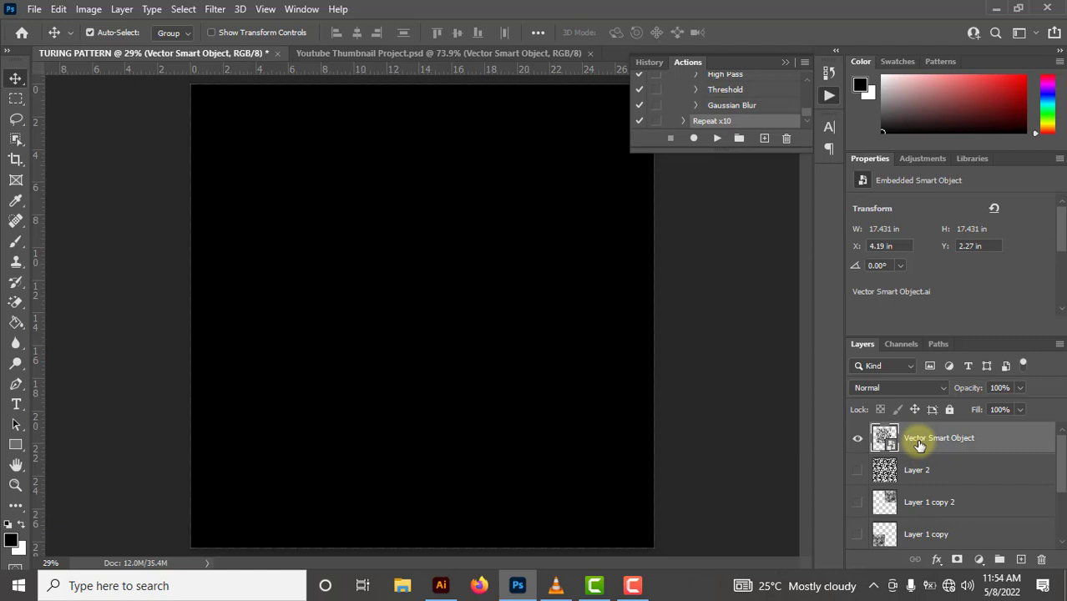
key("ctrl")
scroll(989, 501, "down", 3)
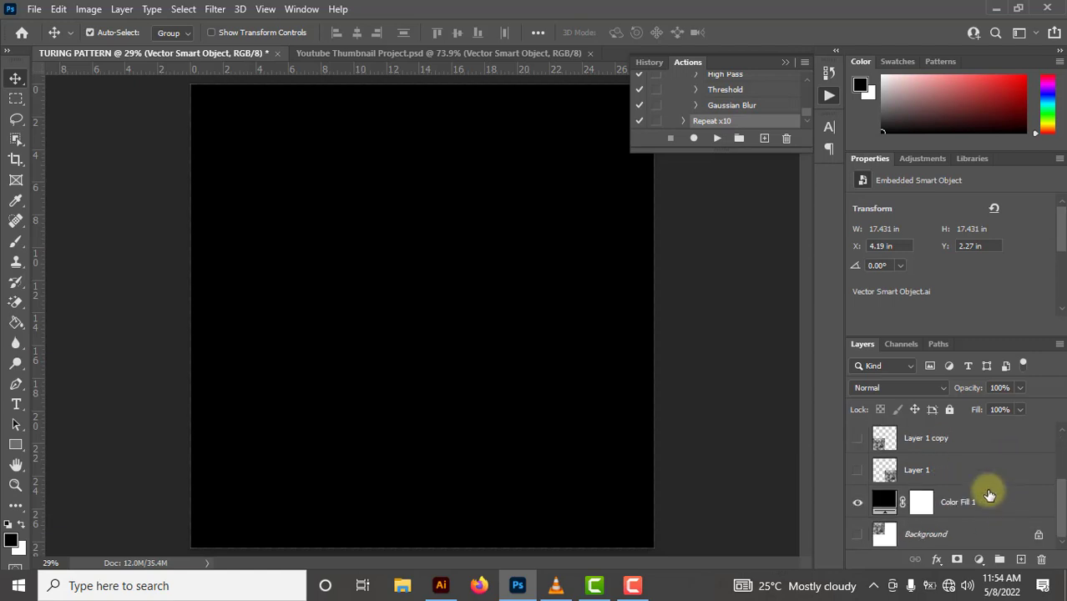
left_click(882, 507)
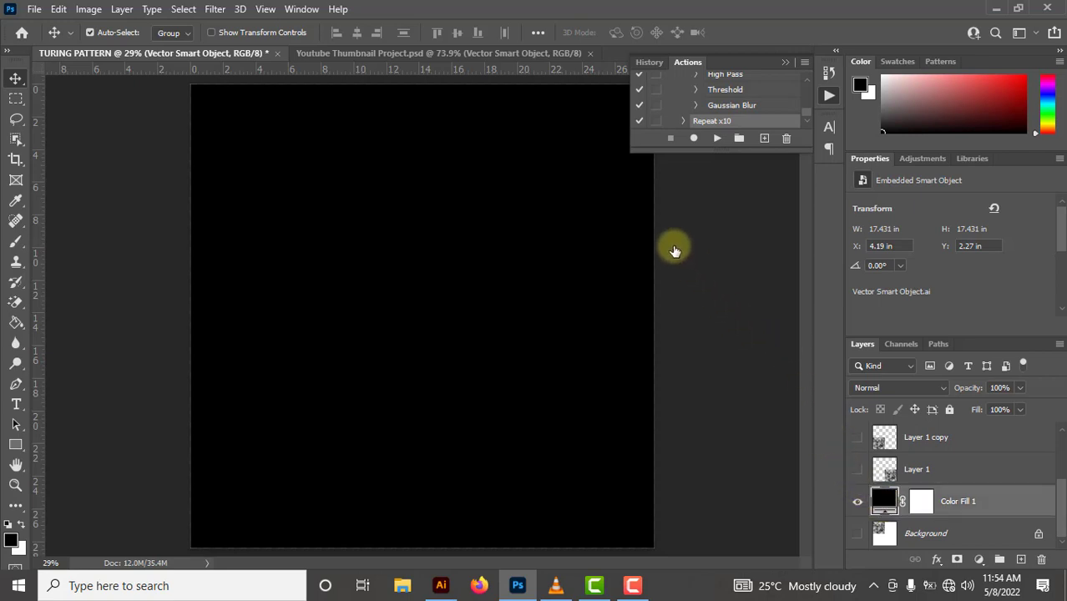
double_click(884, 501)
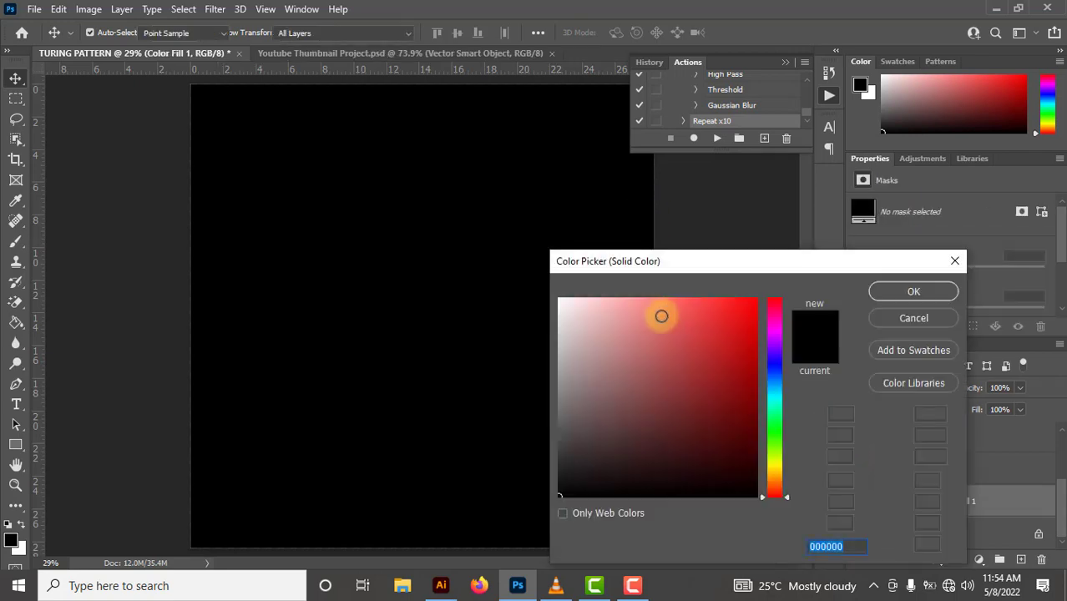
left_click(559, 312)
left_click(887, 305)
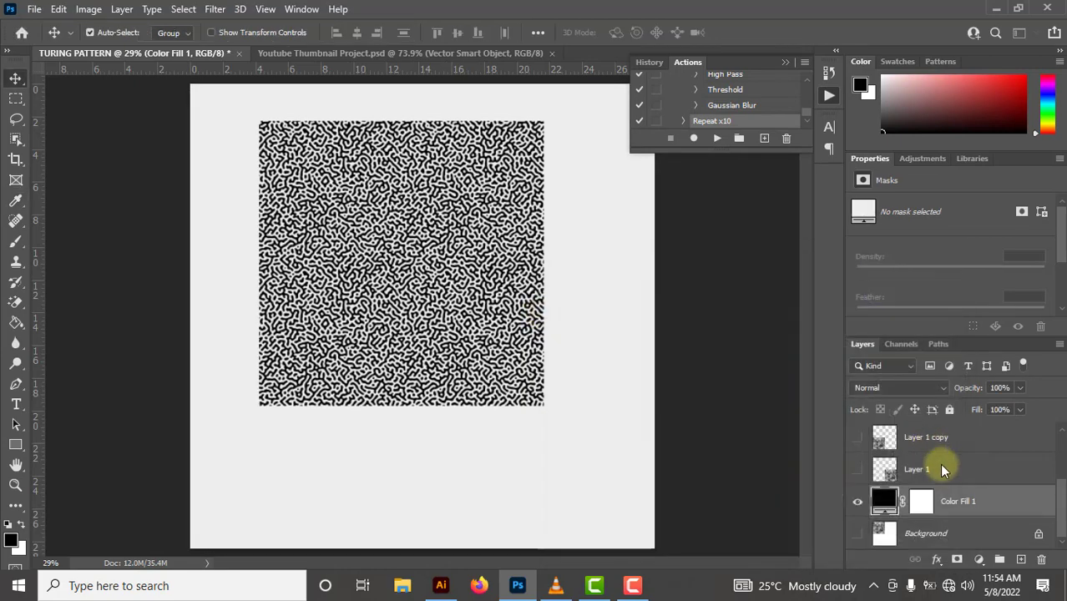
Step: Rename the Vector Smart Object layer as TURING PATTERN PNG
scroll(935, 459, "up", 4)
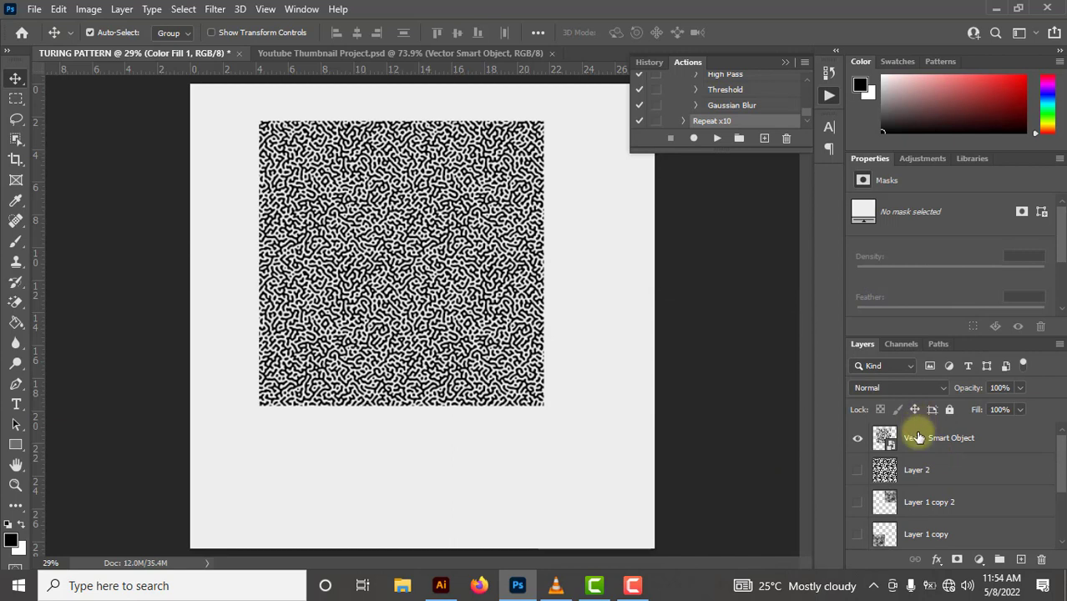
left_click(923, 443)
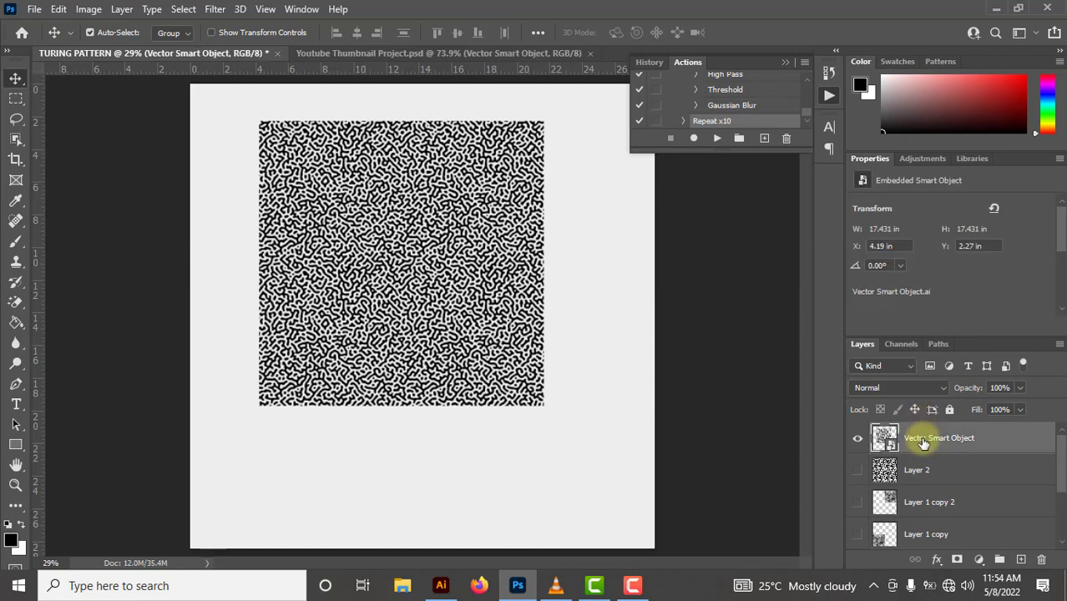
double_click(922, 444)
type("TU")
type("TURING PATT")
key("Return")
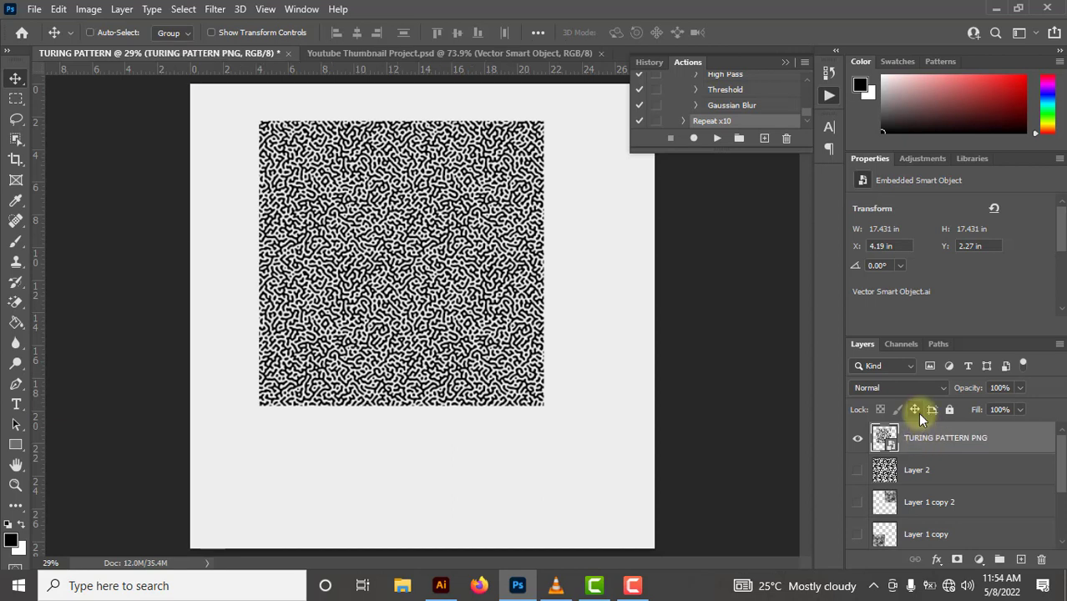
Step: Scale the TURING PATTERN PNG smart object up to about 175% so that it covers the whole canvas
key("ctrl+t")
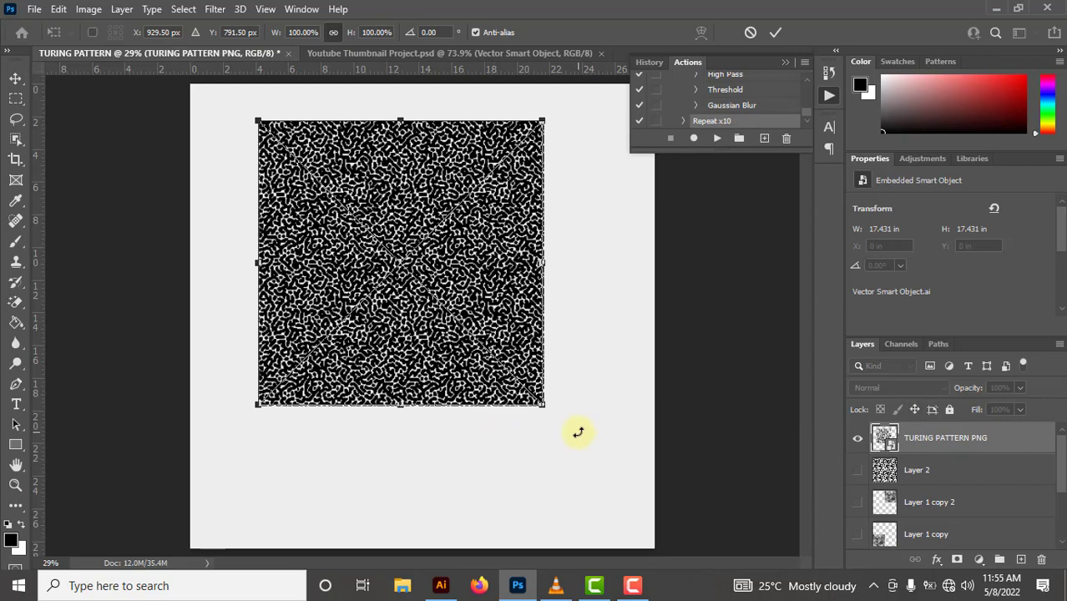
key("ctrl+minus")
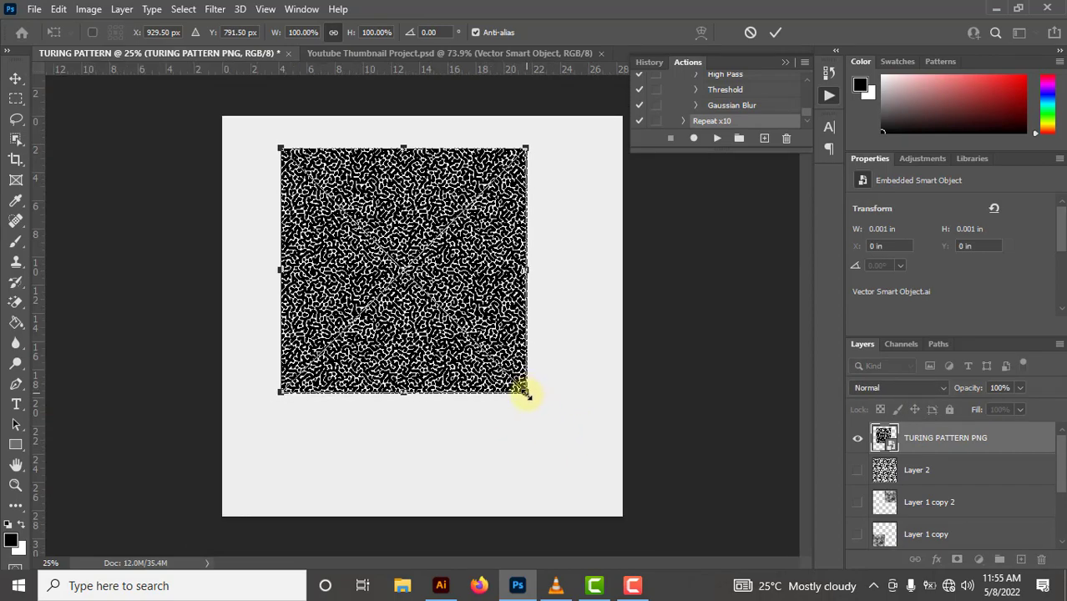
left_click_drag(538, 418, 639, 508)
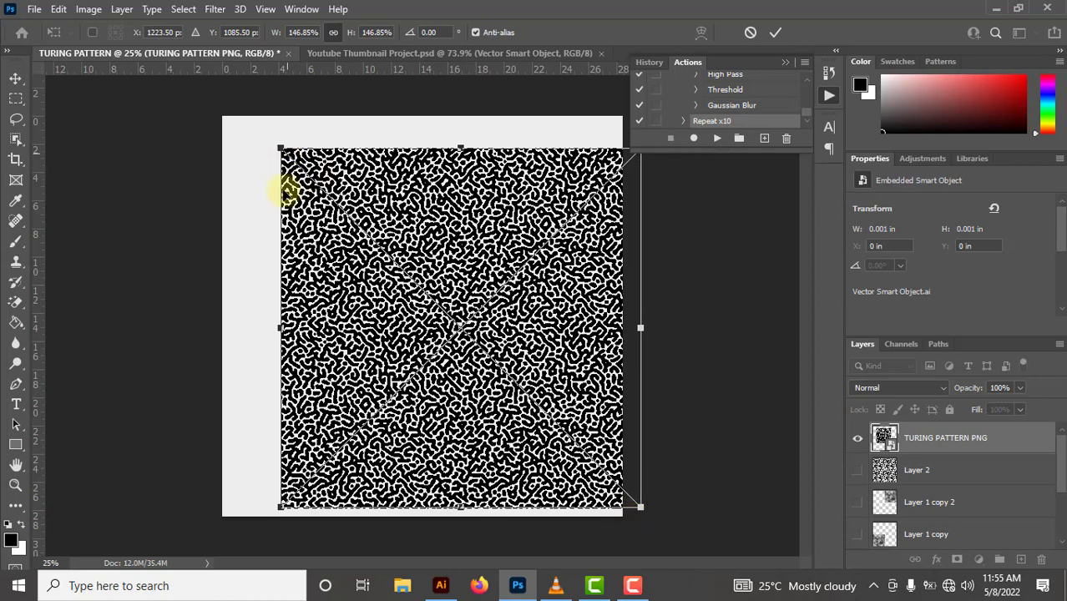
left_click_drag(257, 324, 209, 322)
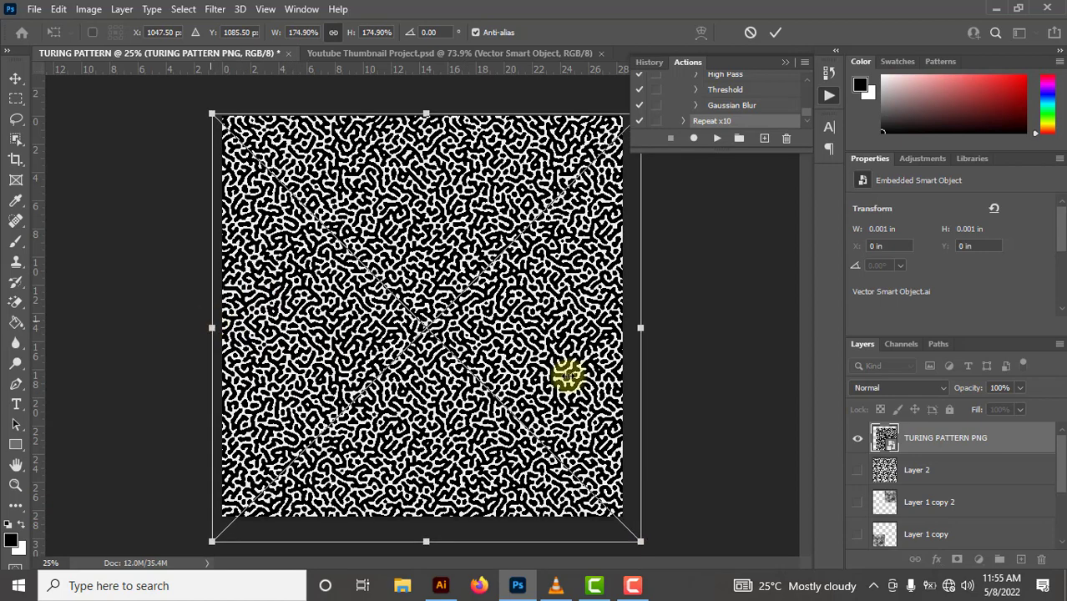
key("Return")
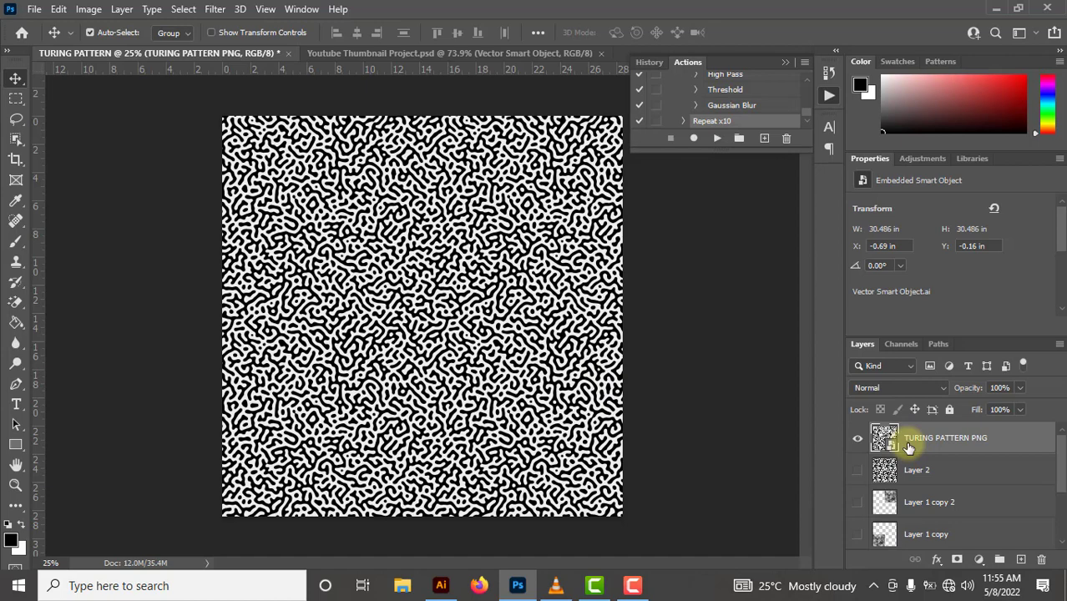
key("ctrl+0")
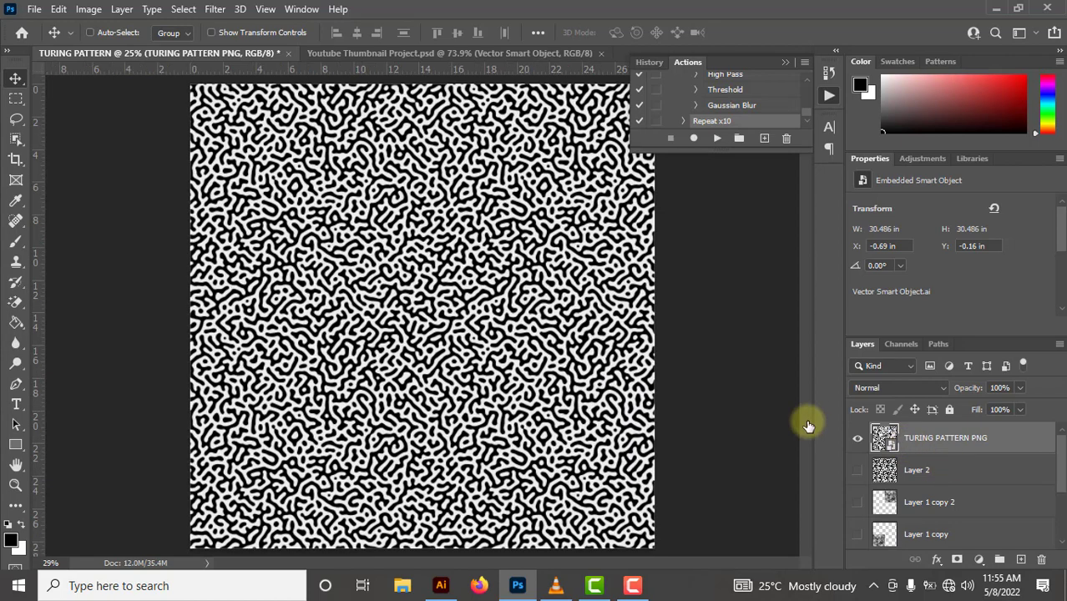
Step: Hide the Color Fill 1 layer temporarily and examine the pattern's transparent areas and edge quality up close
scroll(877, 459, "down", 3)
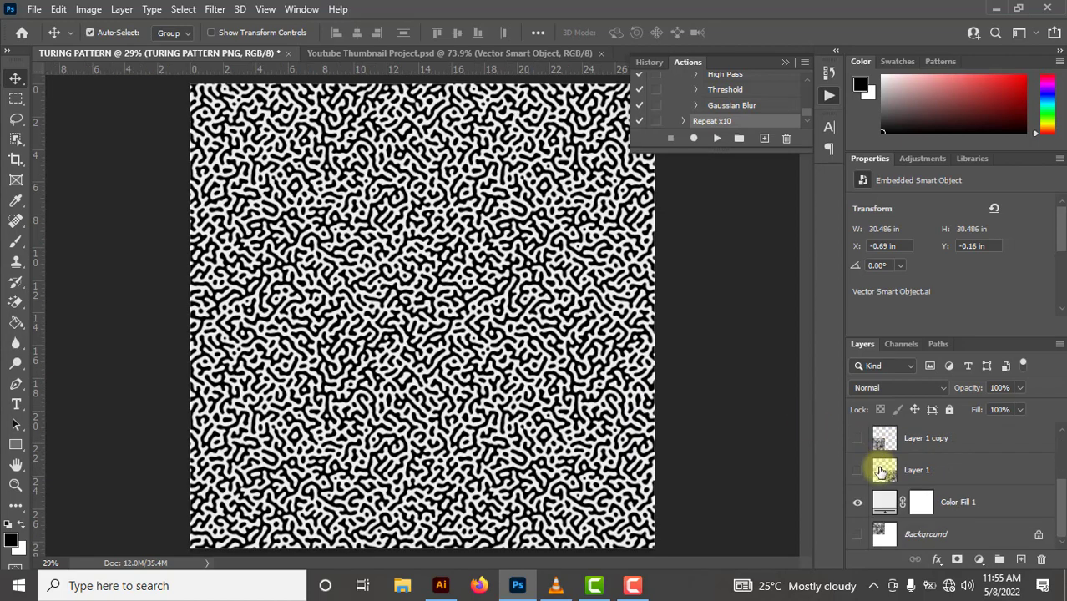
left_click(854, 504)
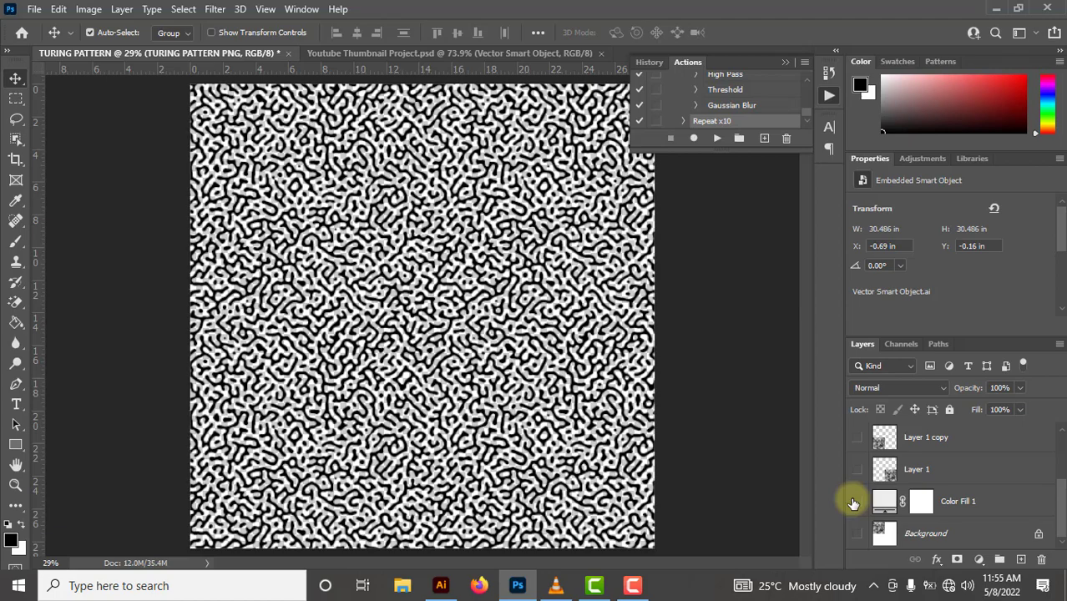
key("ctrl+plus")
key("ctrl+plus")
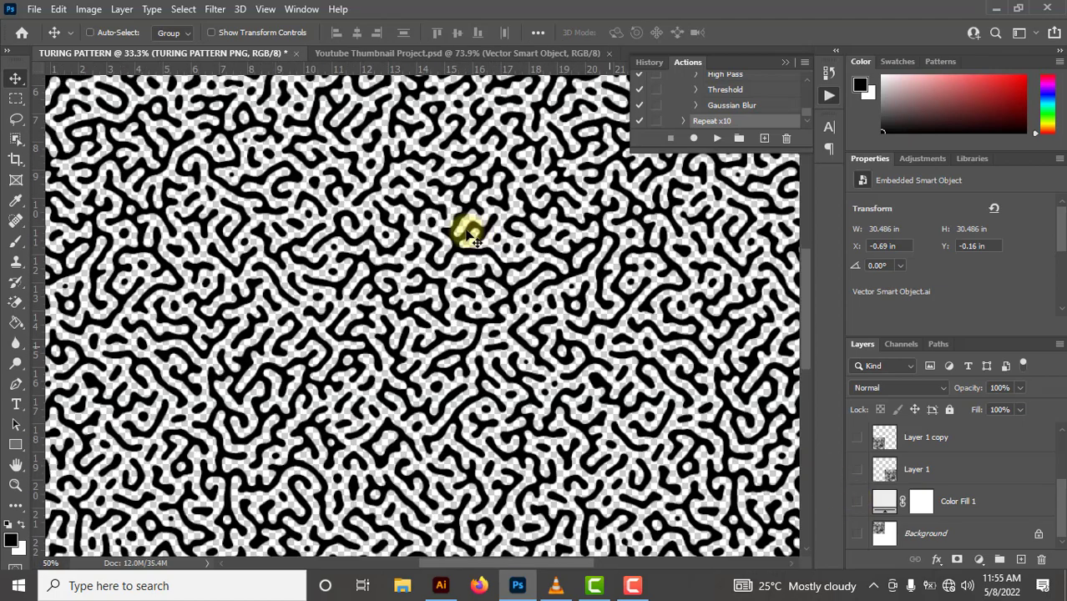
key("ctrl+plus")
key("ctrl+plus")
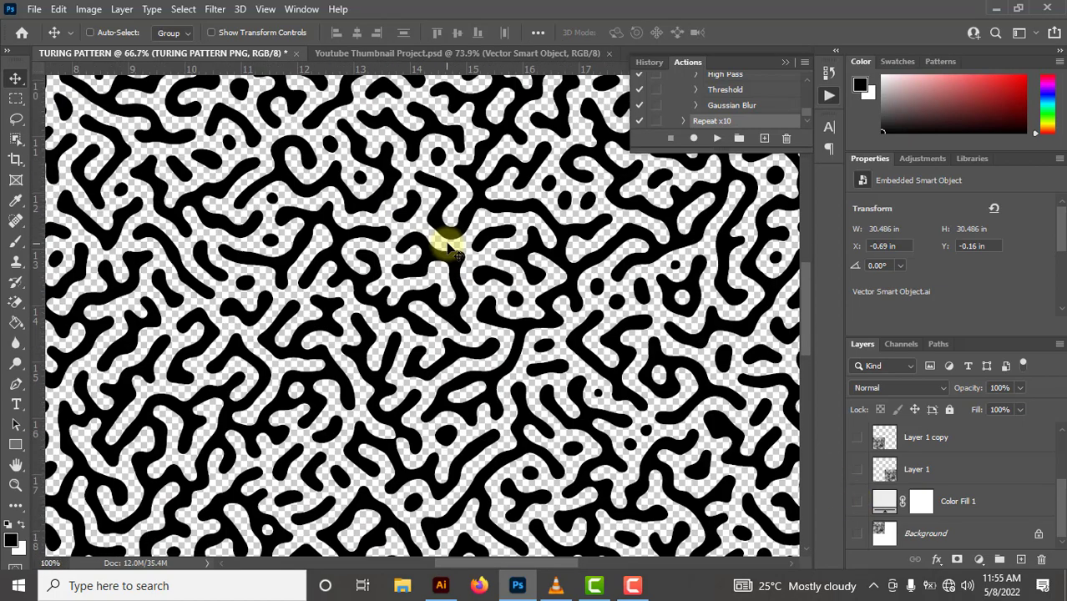
key("ctrl+plus")
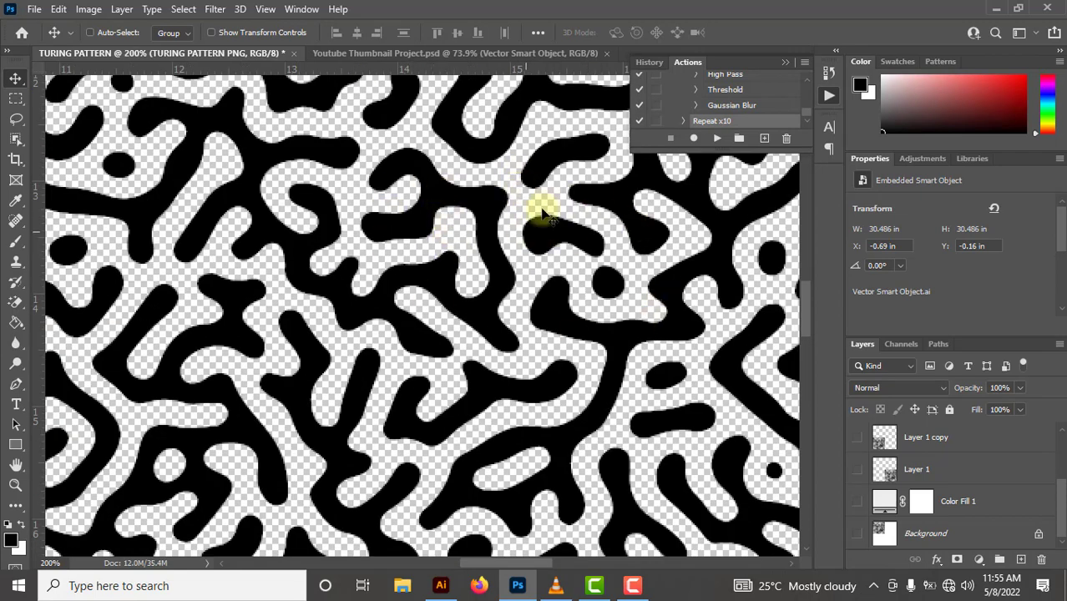
key("ctrl+minus")
key("ctrl+minus")
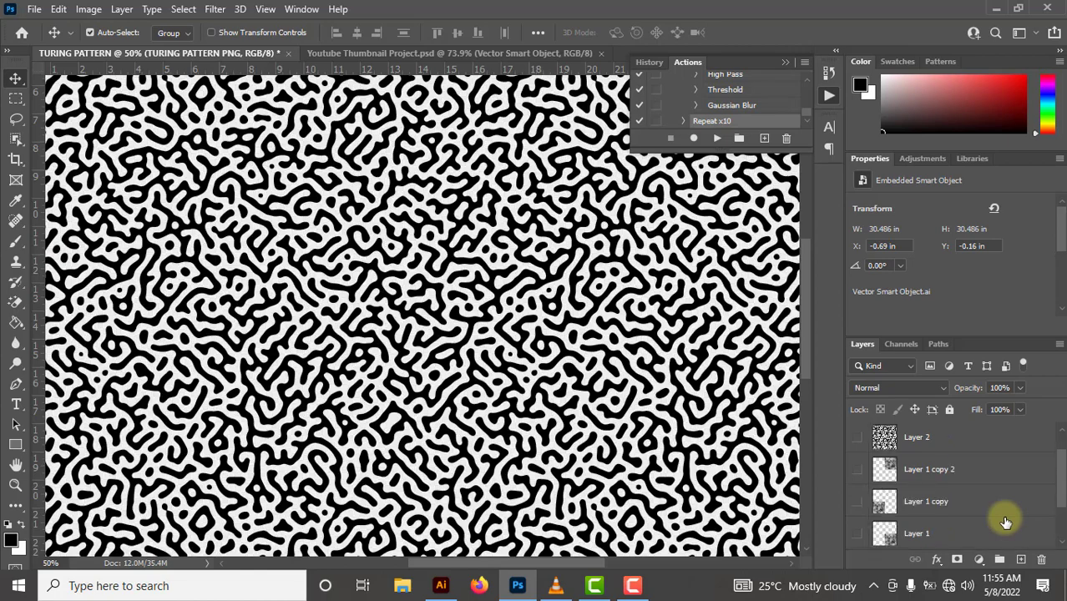
key("ctrl+minus")
key("ctrl+minus")
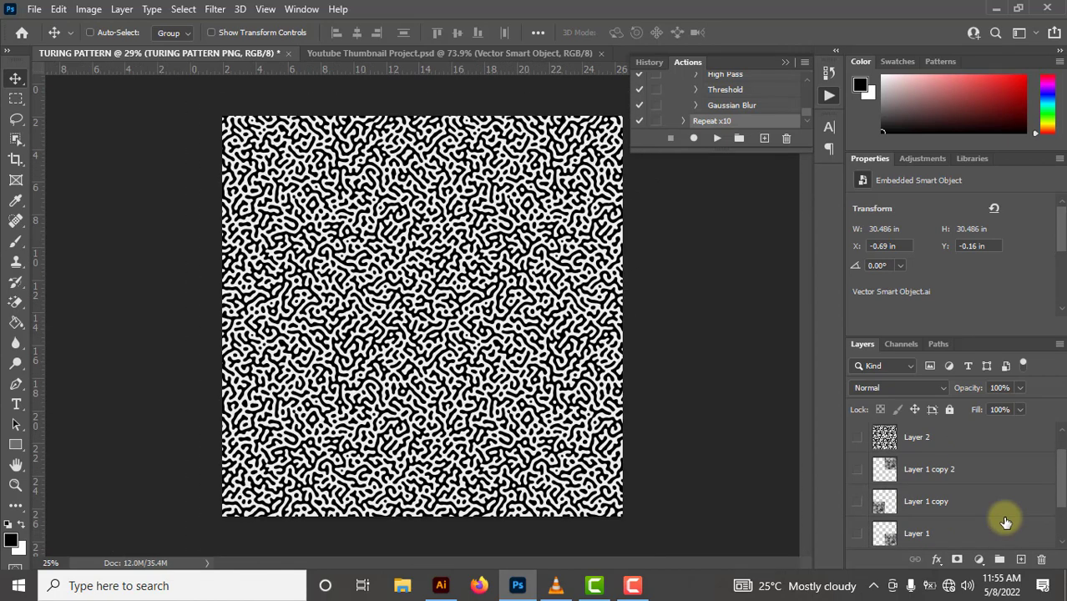
Step: Add a Gradient Map adjustment layer directly above the TURING PATTERN PNG layer
left_click(980, 560)
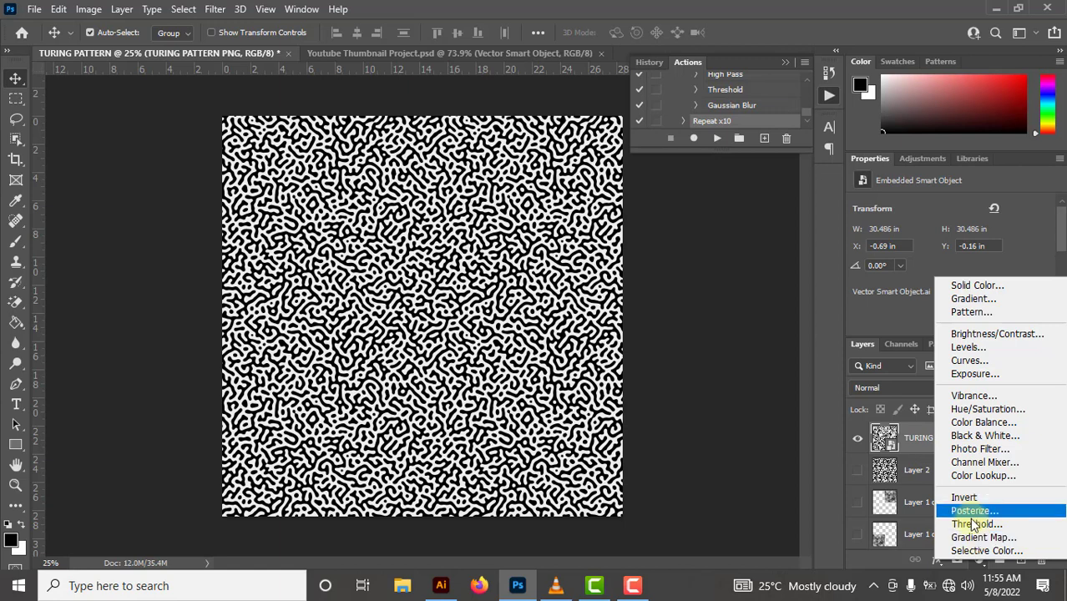
left_click(914, 458)
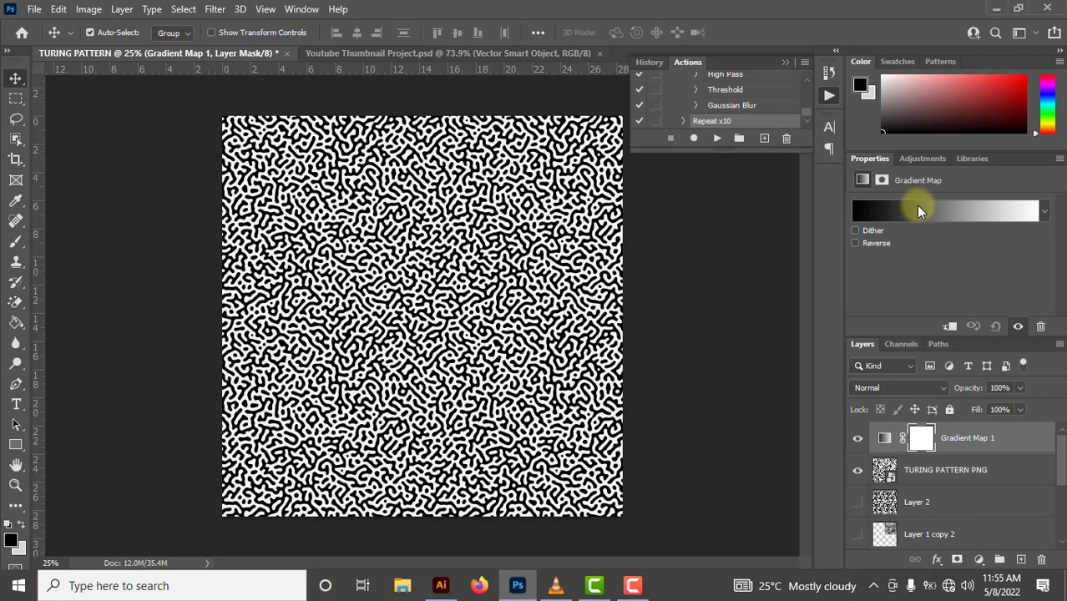
left_click(891, 207)
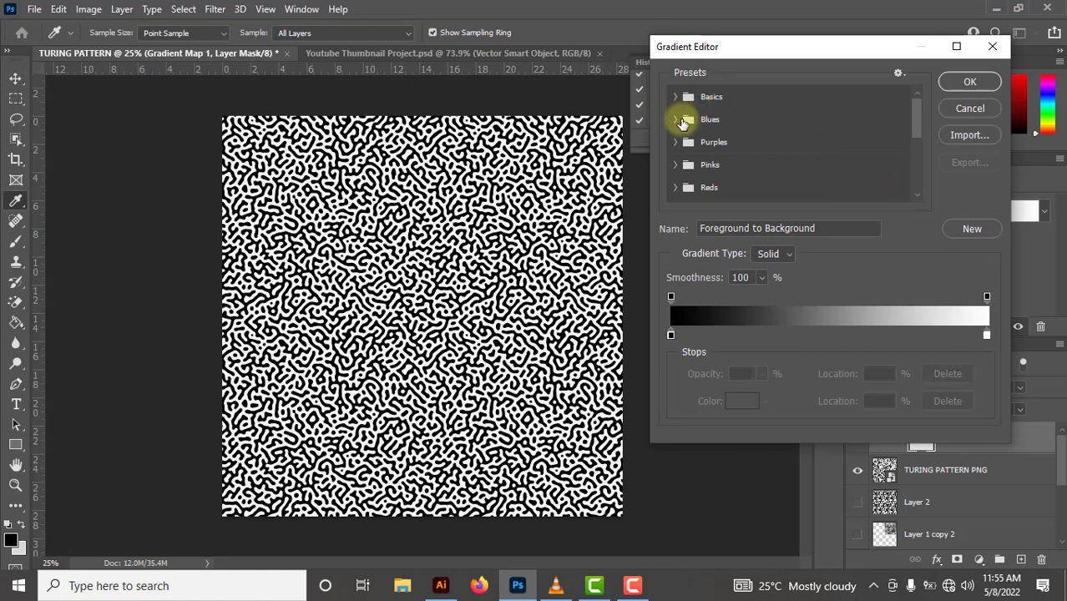
left_click(675, 120)
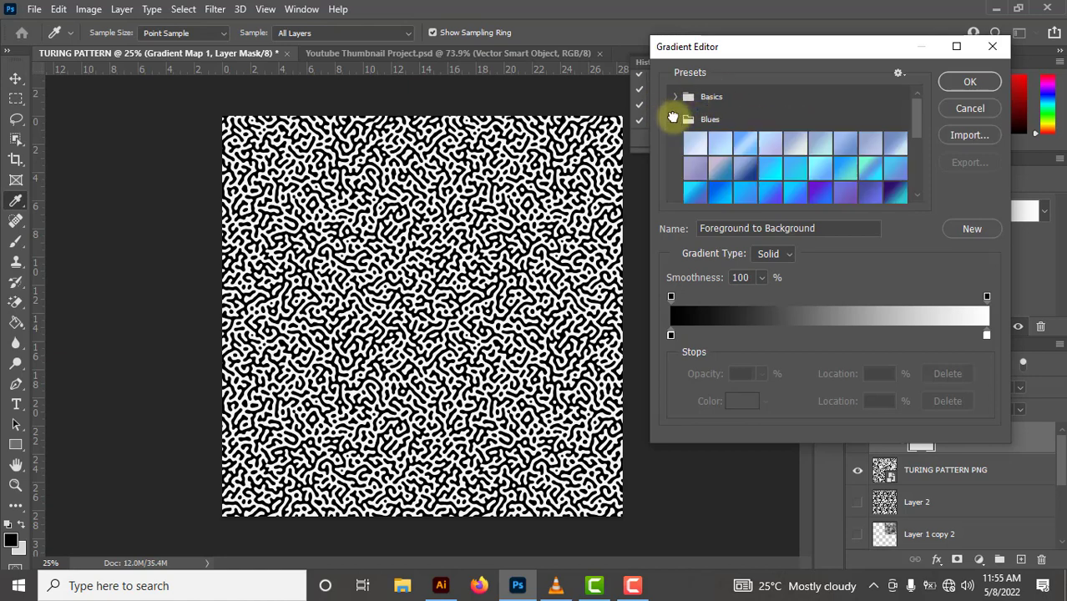
left_click(714, 164)
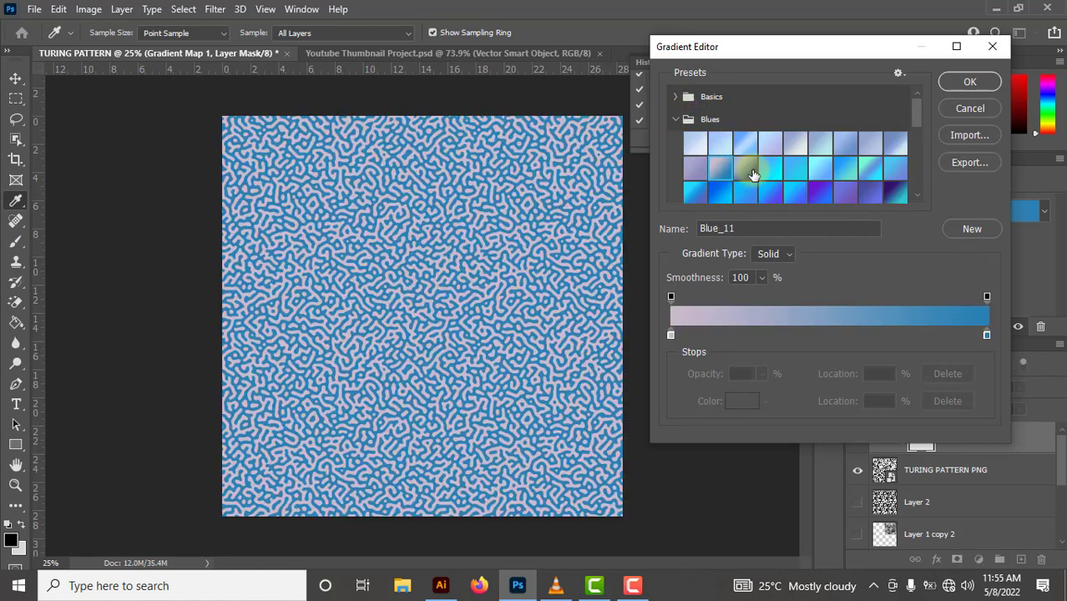
left_click(752, 170)
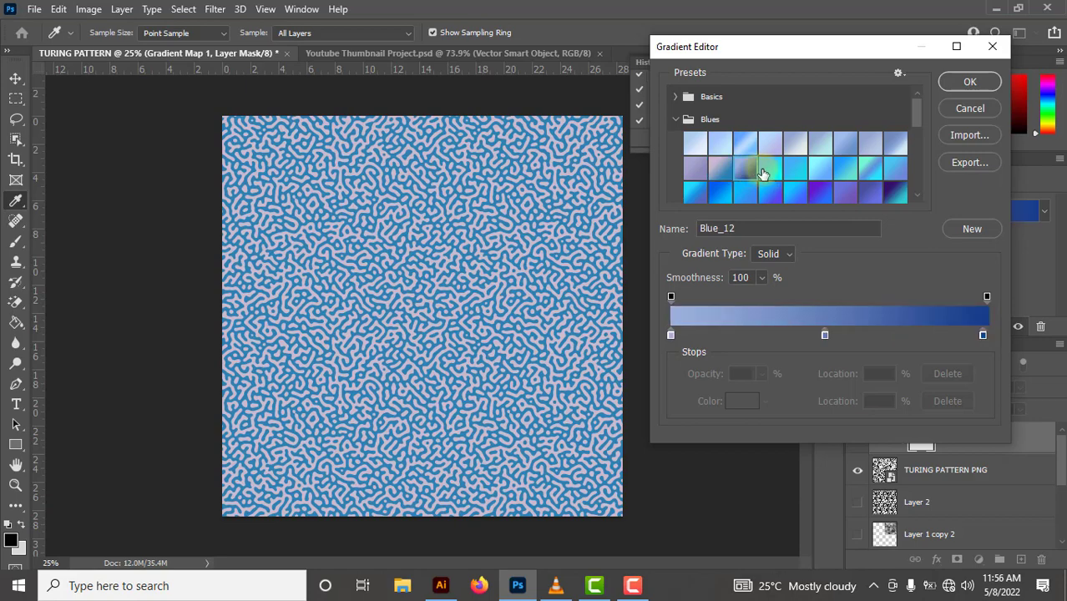
left_click(821, 193)
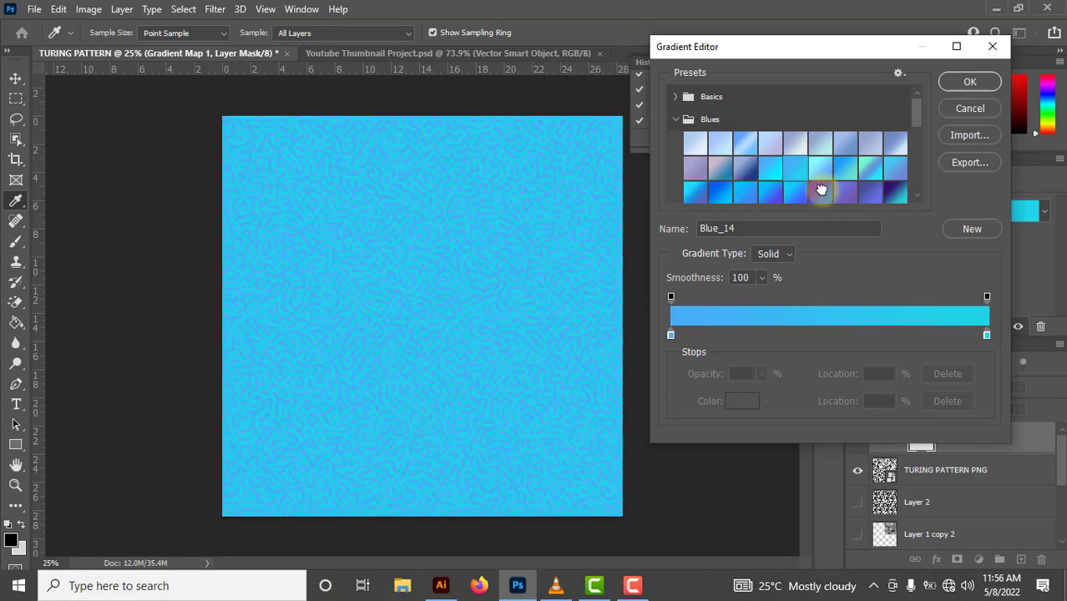
left_click(677, 119)
scroll(700, 169, "down", 1)
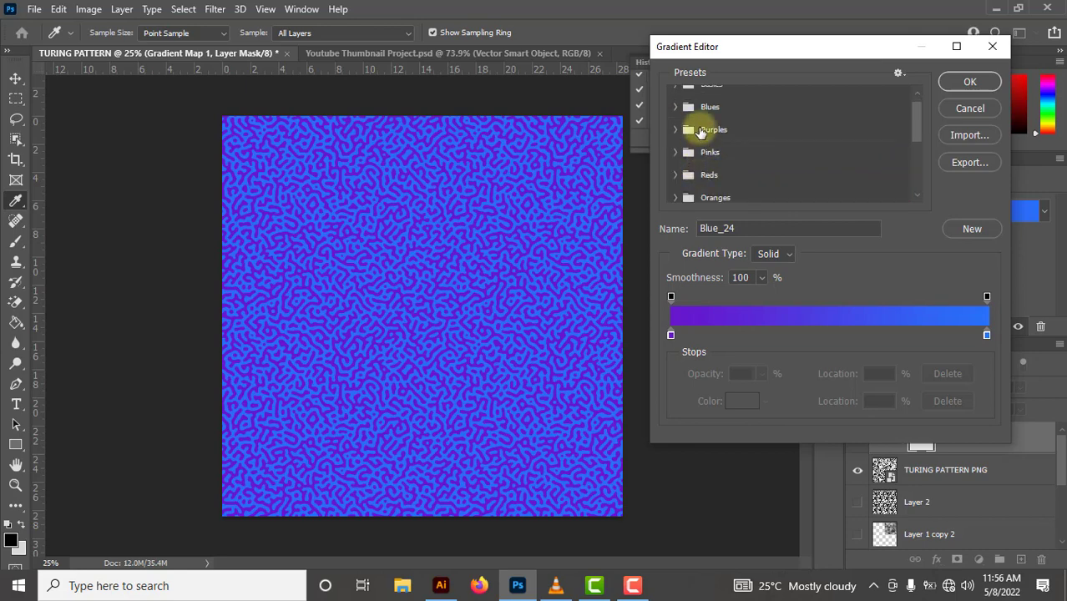
left_click(700, 131)
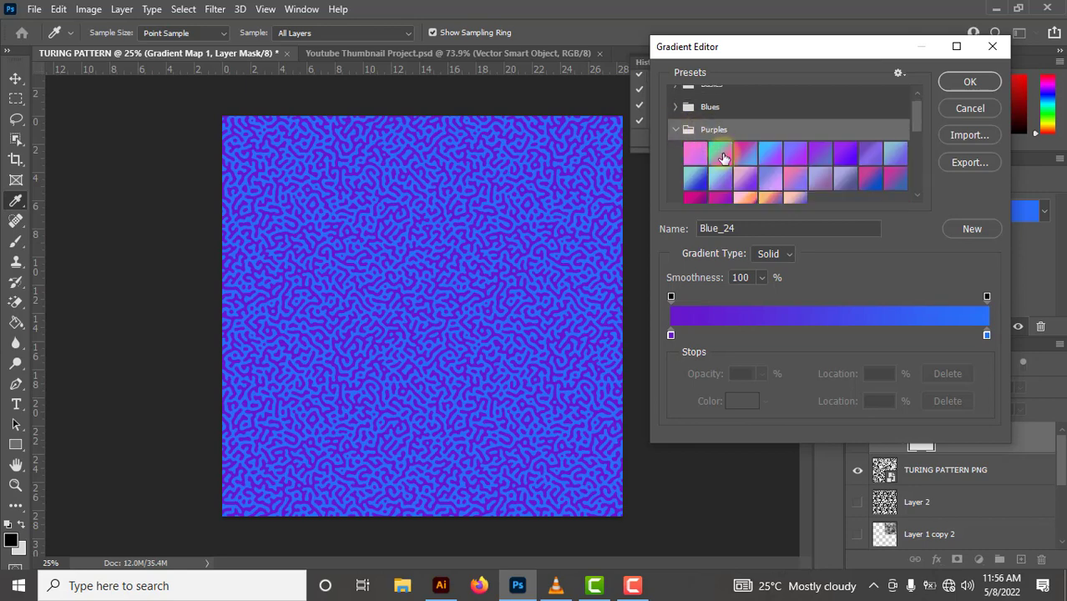
left_click(722, 156)
left_click(751, 155)
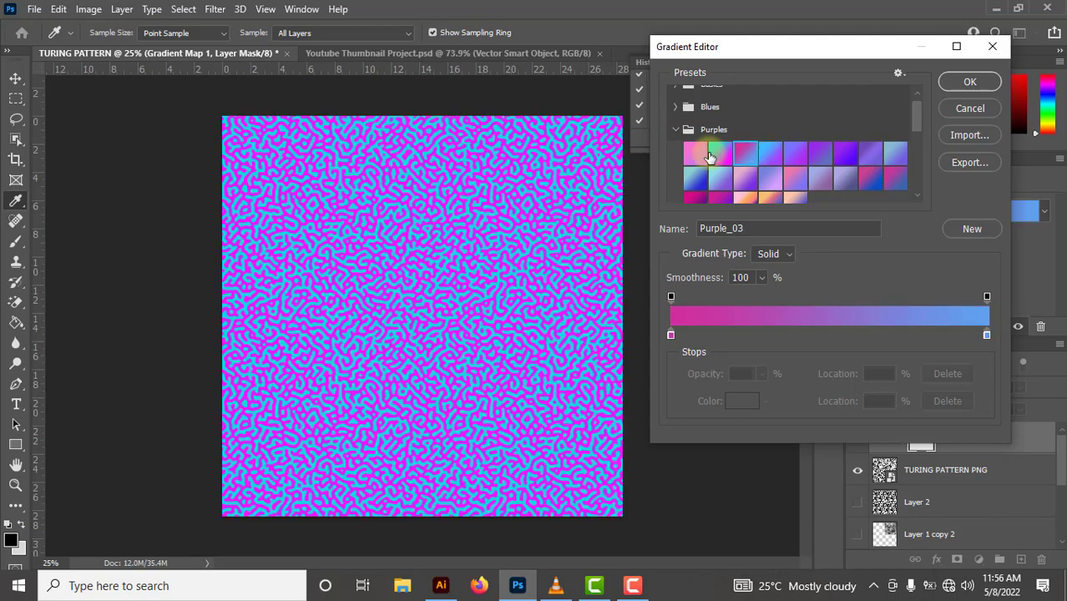
left_click(701, 155)
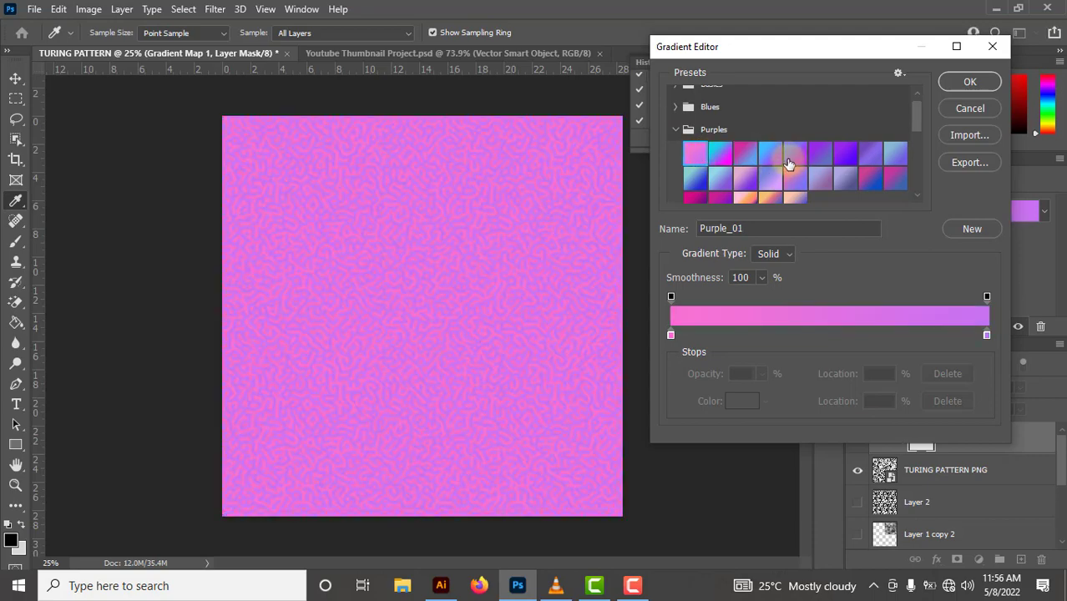
left_click(845, 155)
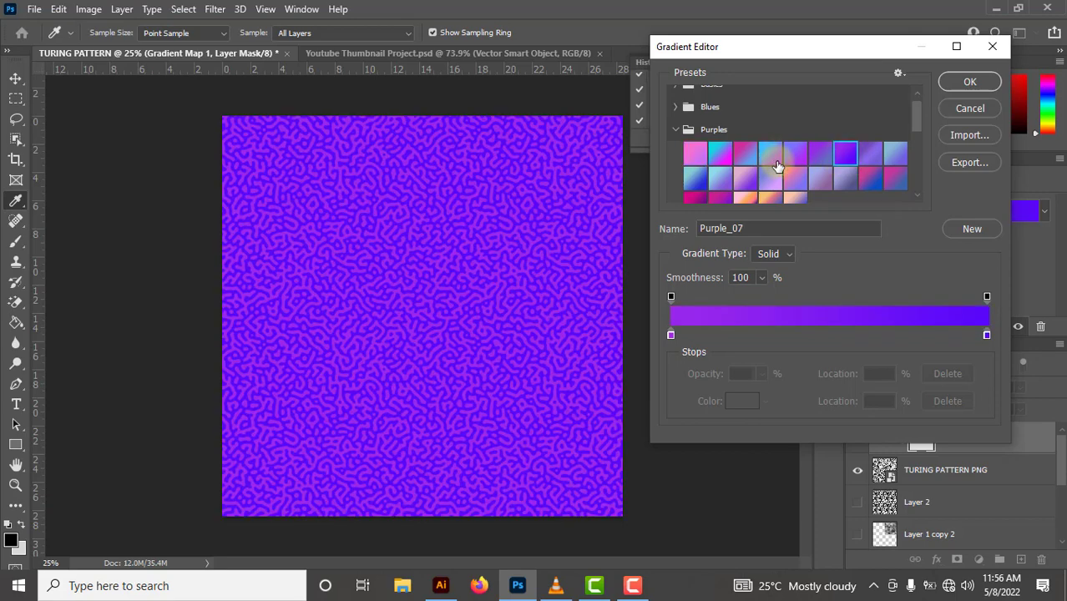
scroll(776, 166, "down", 1)
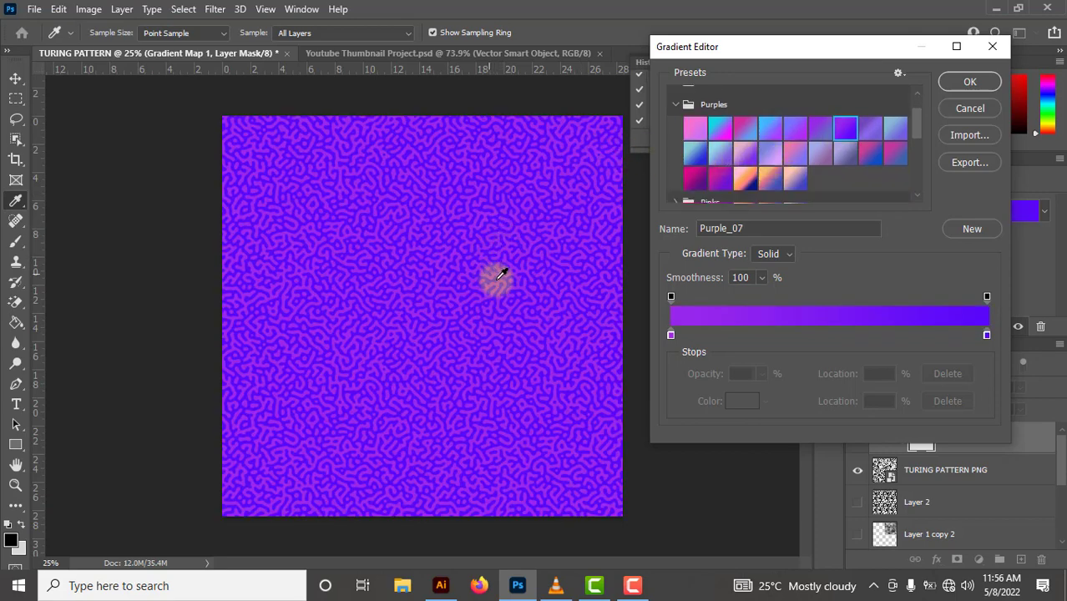
left_click(703, 159)
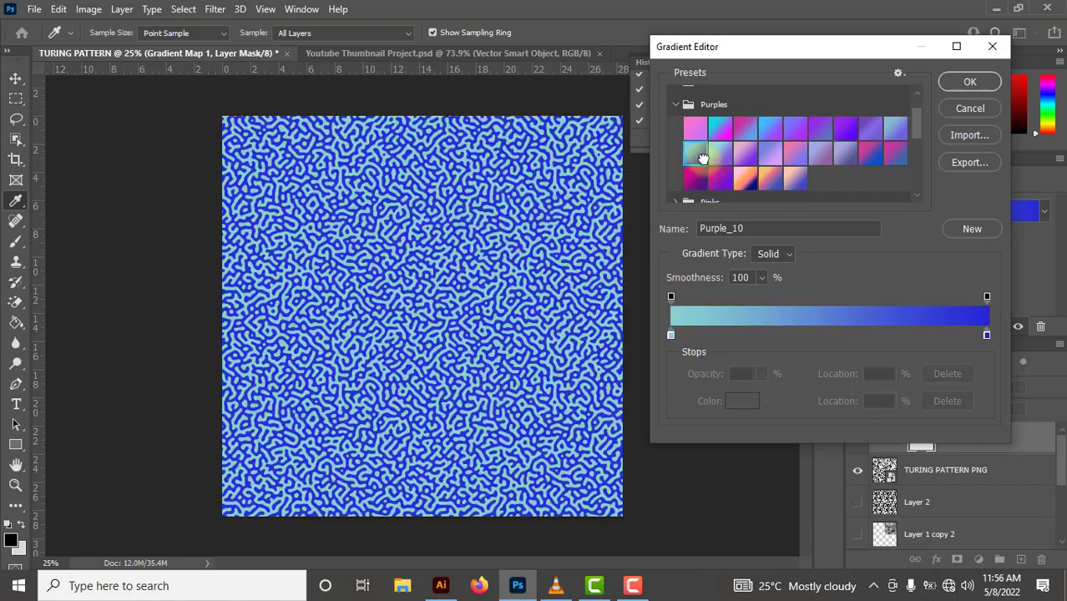
left_click(711, 177)
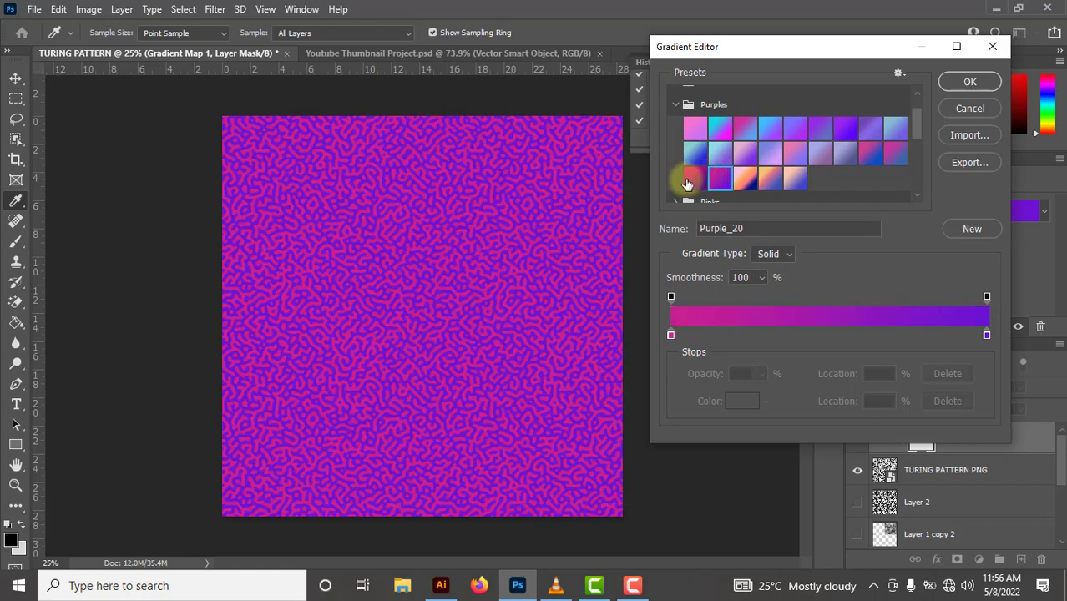
left_click(691, 179)
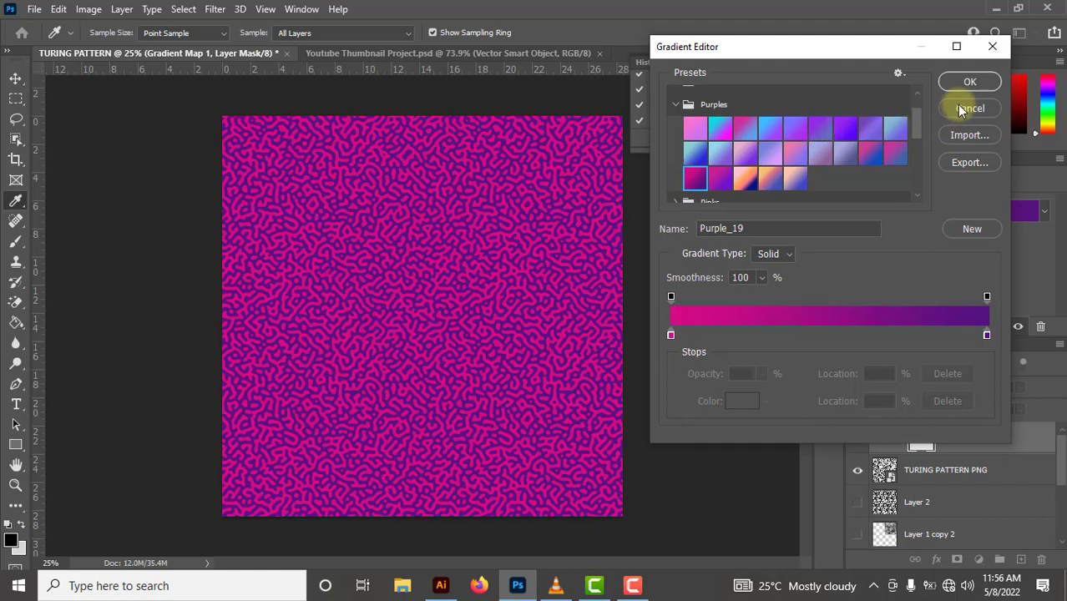
left_click(958, 109)
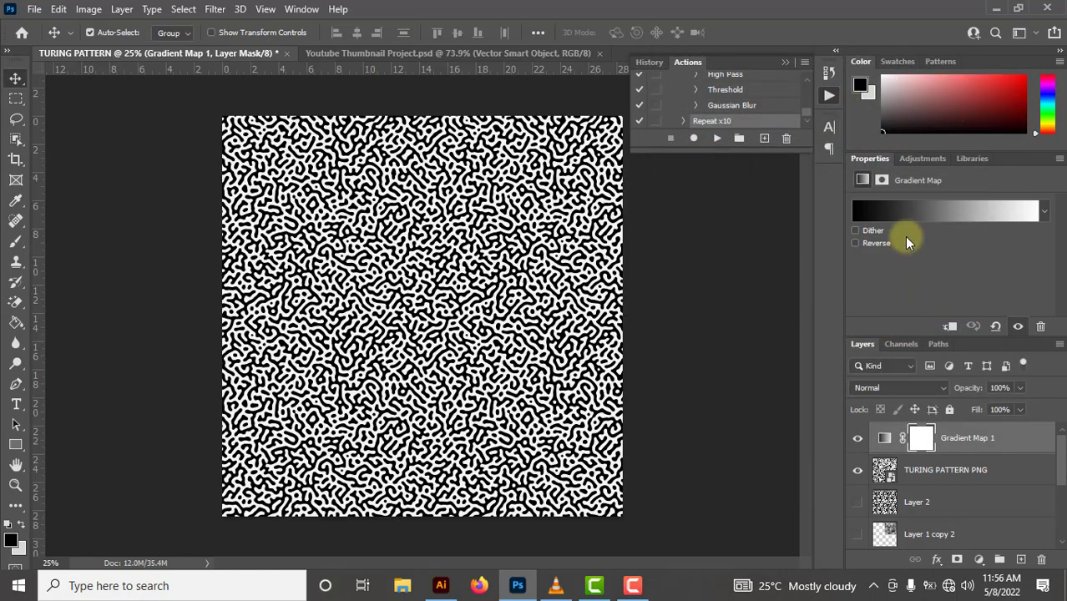
Step: Apply the Purple_19 preset from the Purples gradients to the Gradient Map 1 layer
left_click(883, 210)
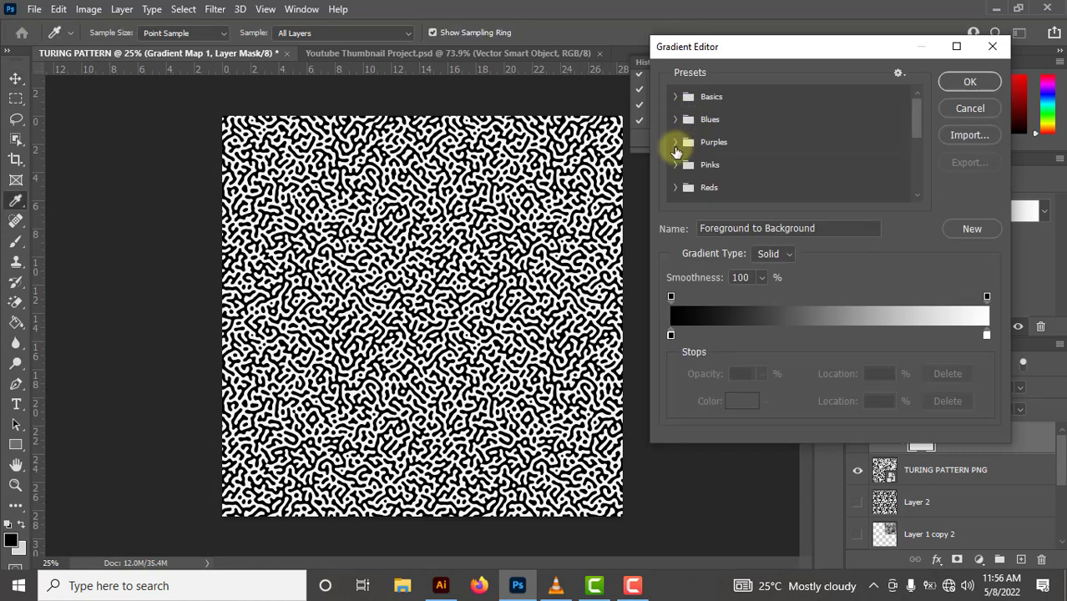
left_click(678, 148)
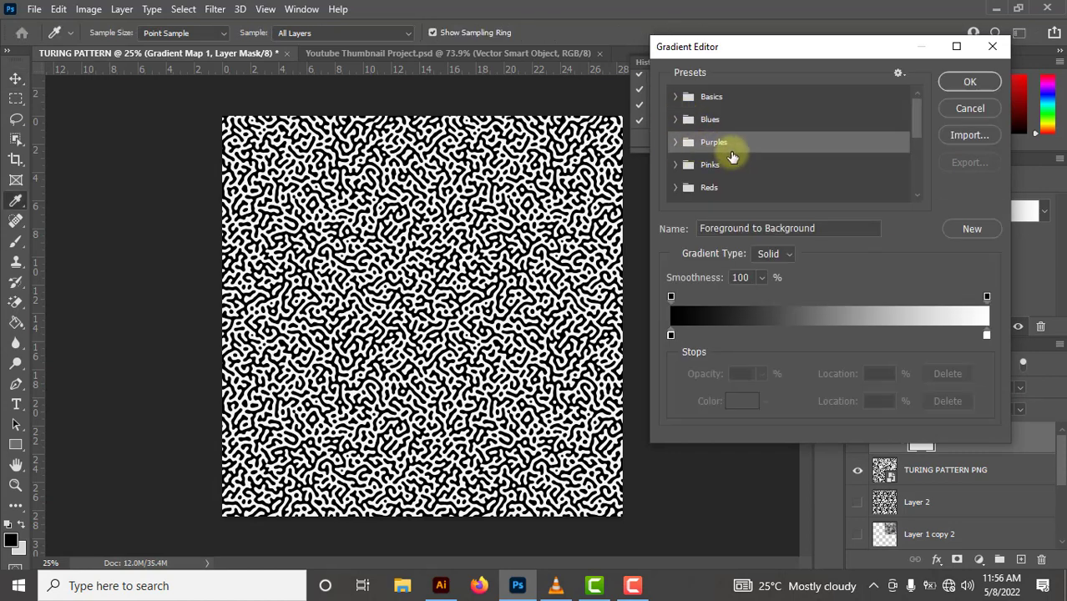
left_click(677, 148)
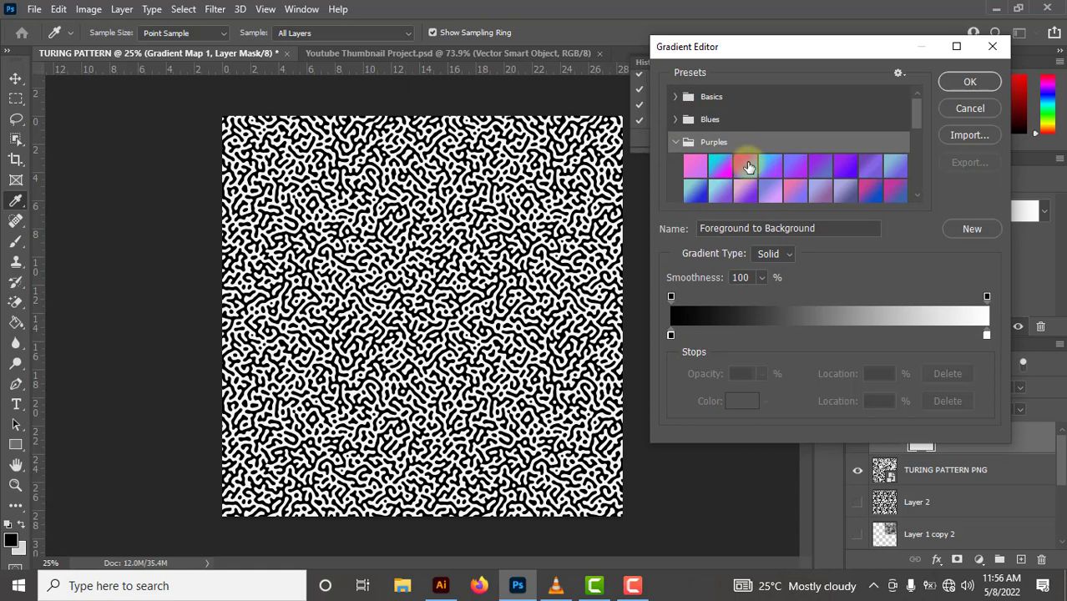
left_click(749, 167)
scroll(739, 172, "down", 1)
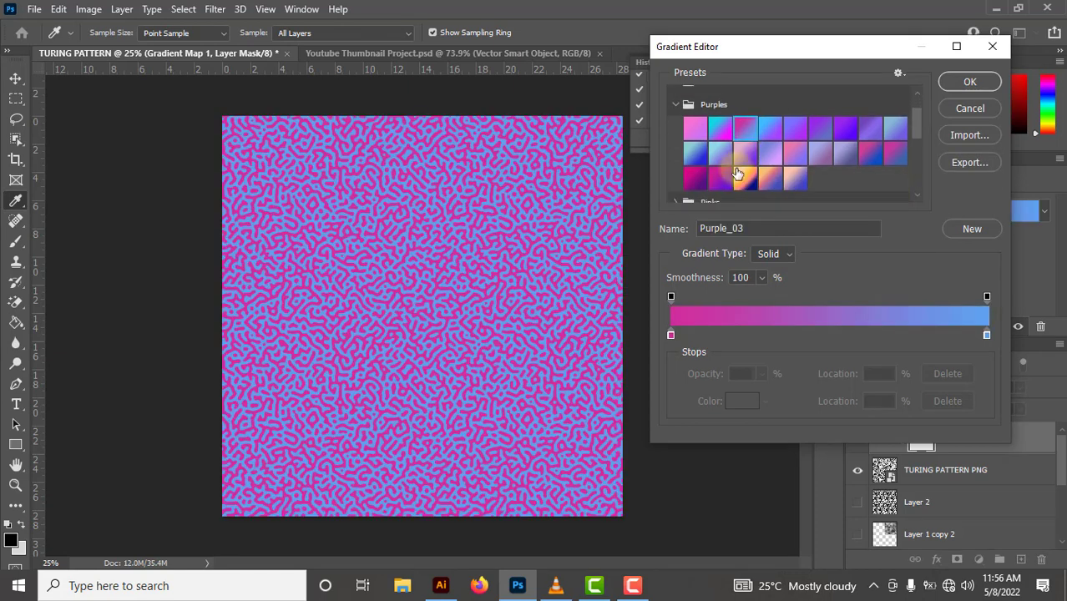
left_click(694, 177)
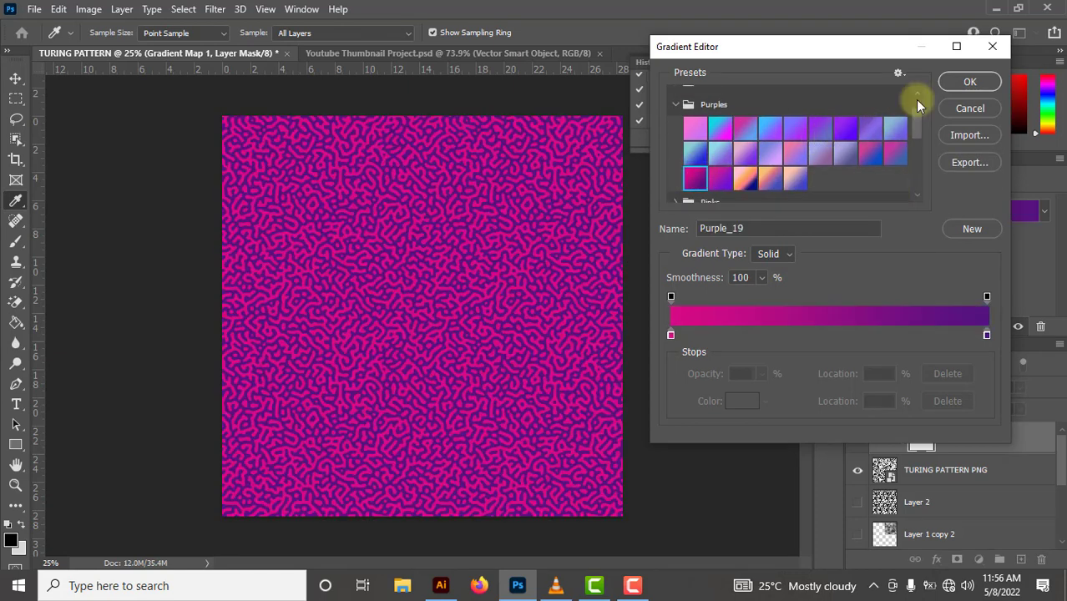
left_click(966, 83)
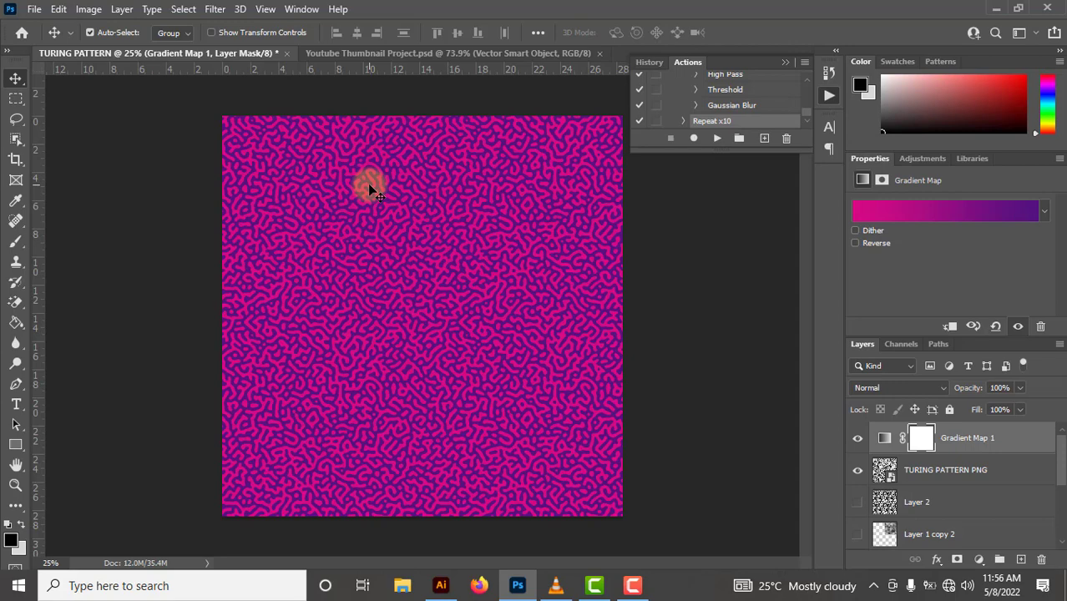
scroll(370, 190, "down", 1)
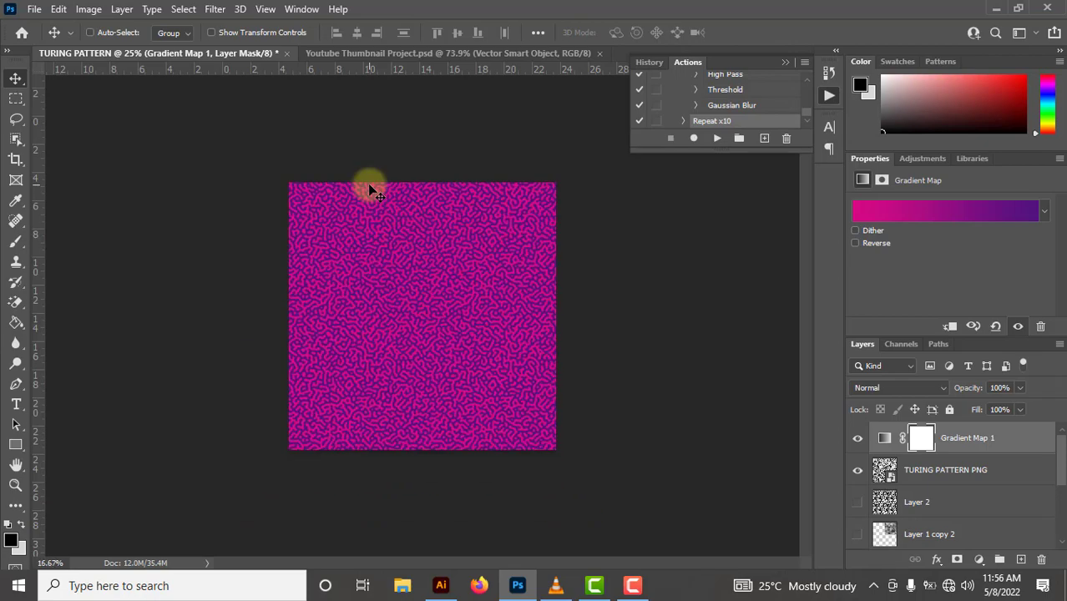
scroll(370, 190, "up", 2)
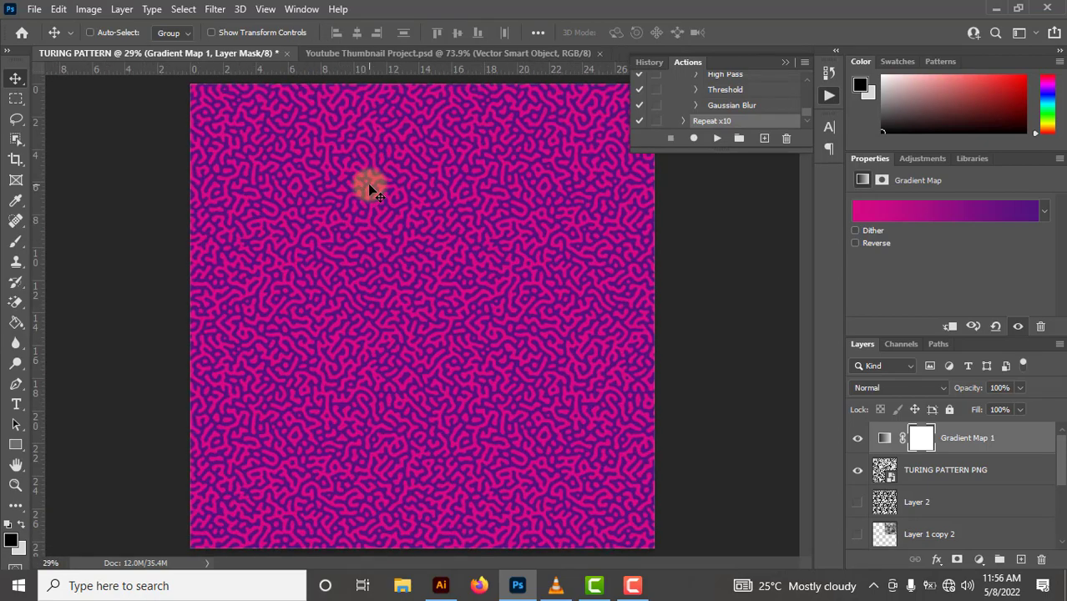
scroll(371, 190, "down", 1)
scroll(370, 191, "up", 1)
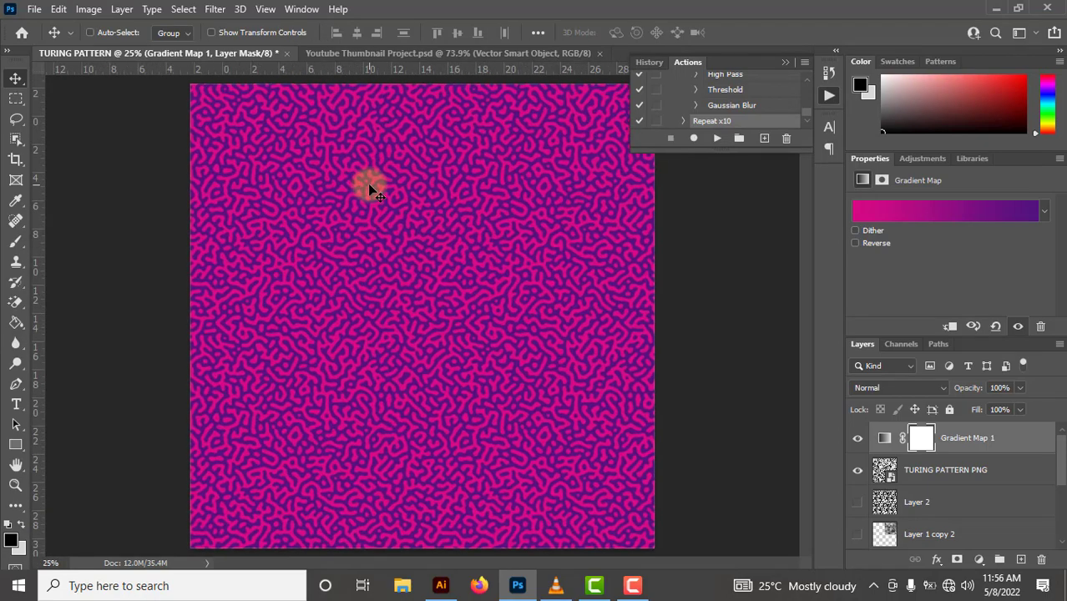
scroll(370, 191, "down", 1)
scroll(373, 192, "down", 1)
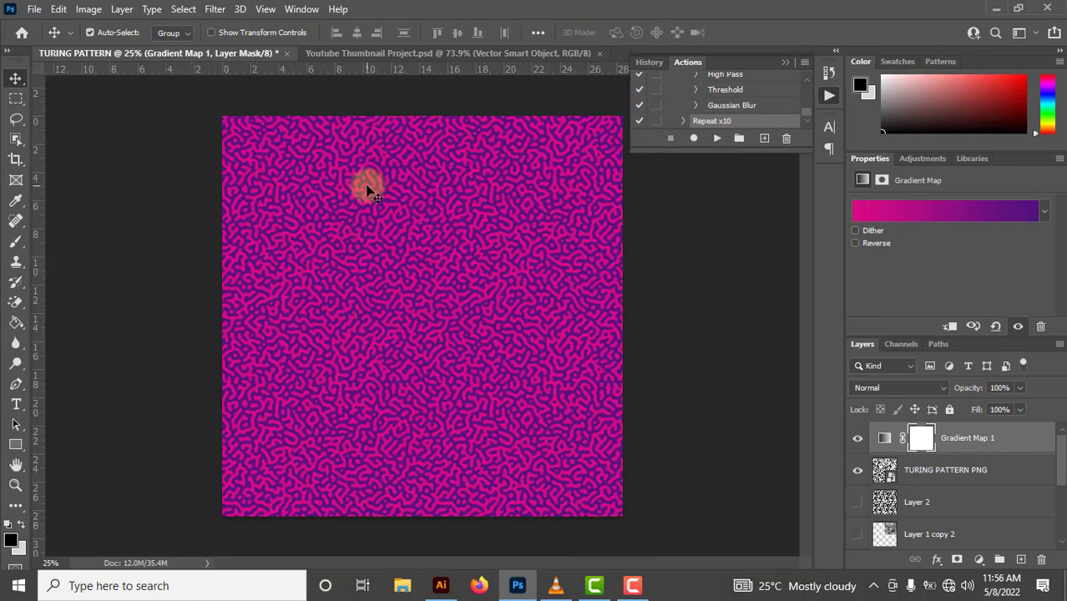